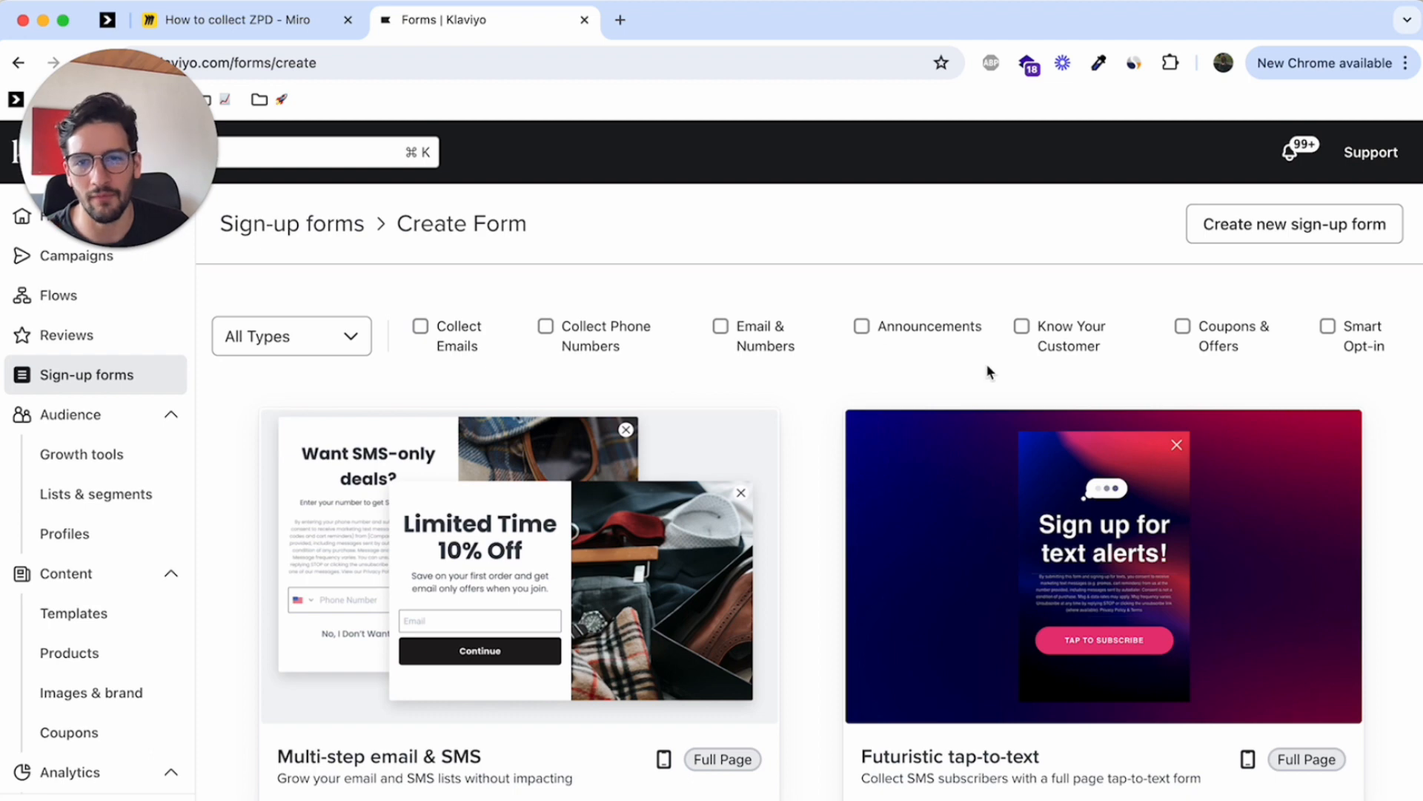
Choose the Multi-step email & SMS form template and name the form "ZPD YT DEMO"
scroll(842, 311, down, 5)
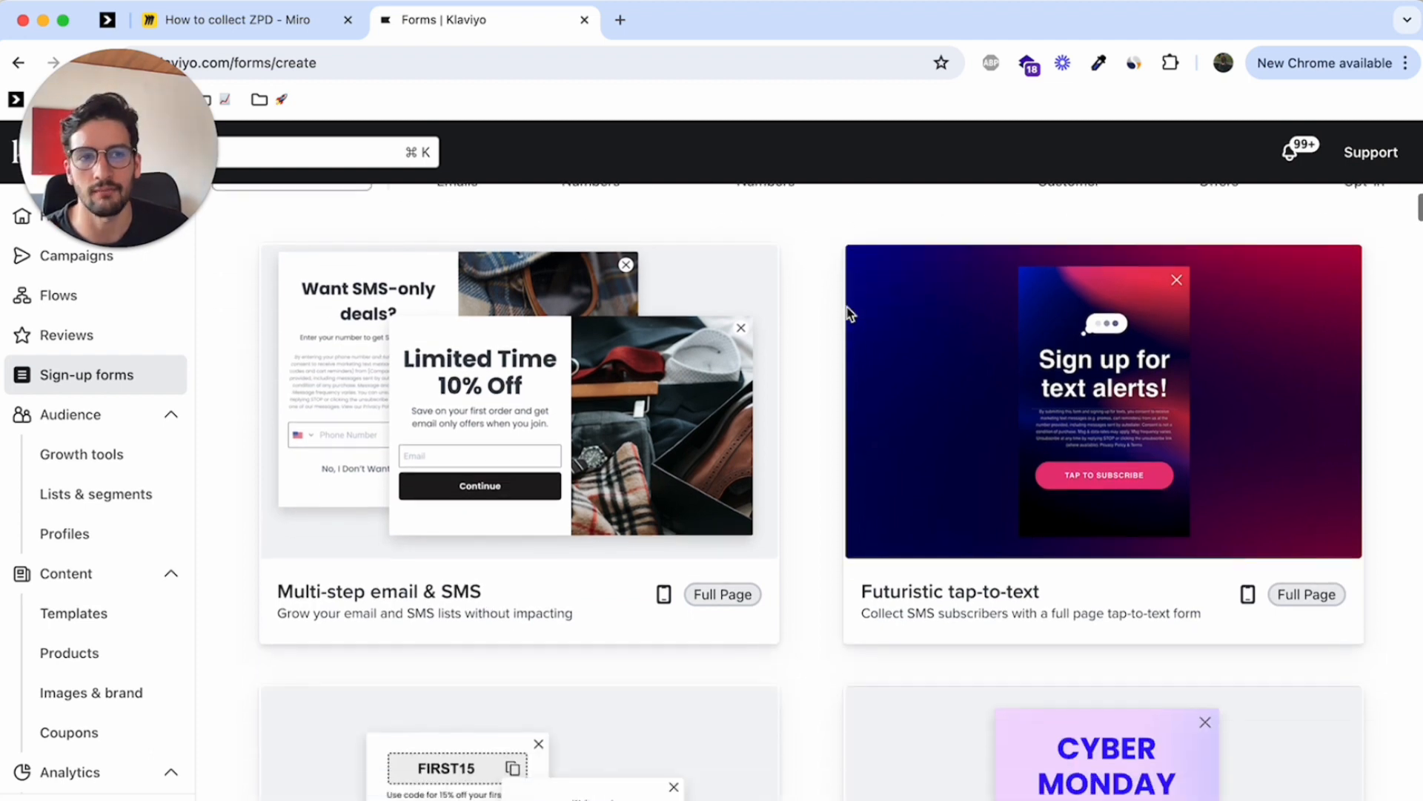
scroll(644, 359, up, 5)
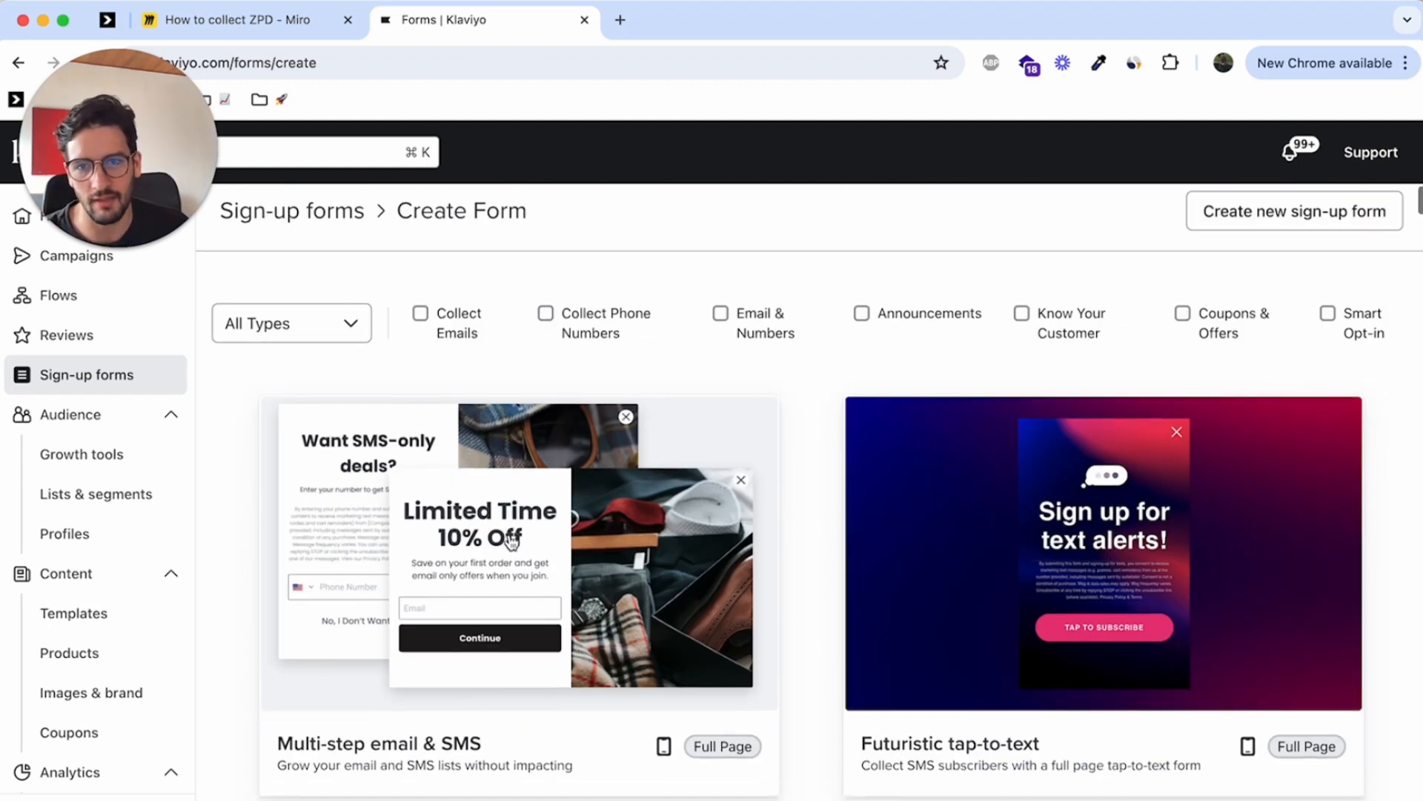
click(530, 524)
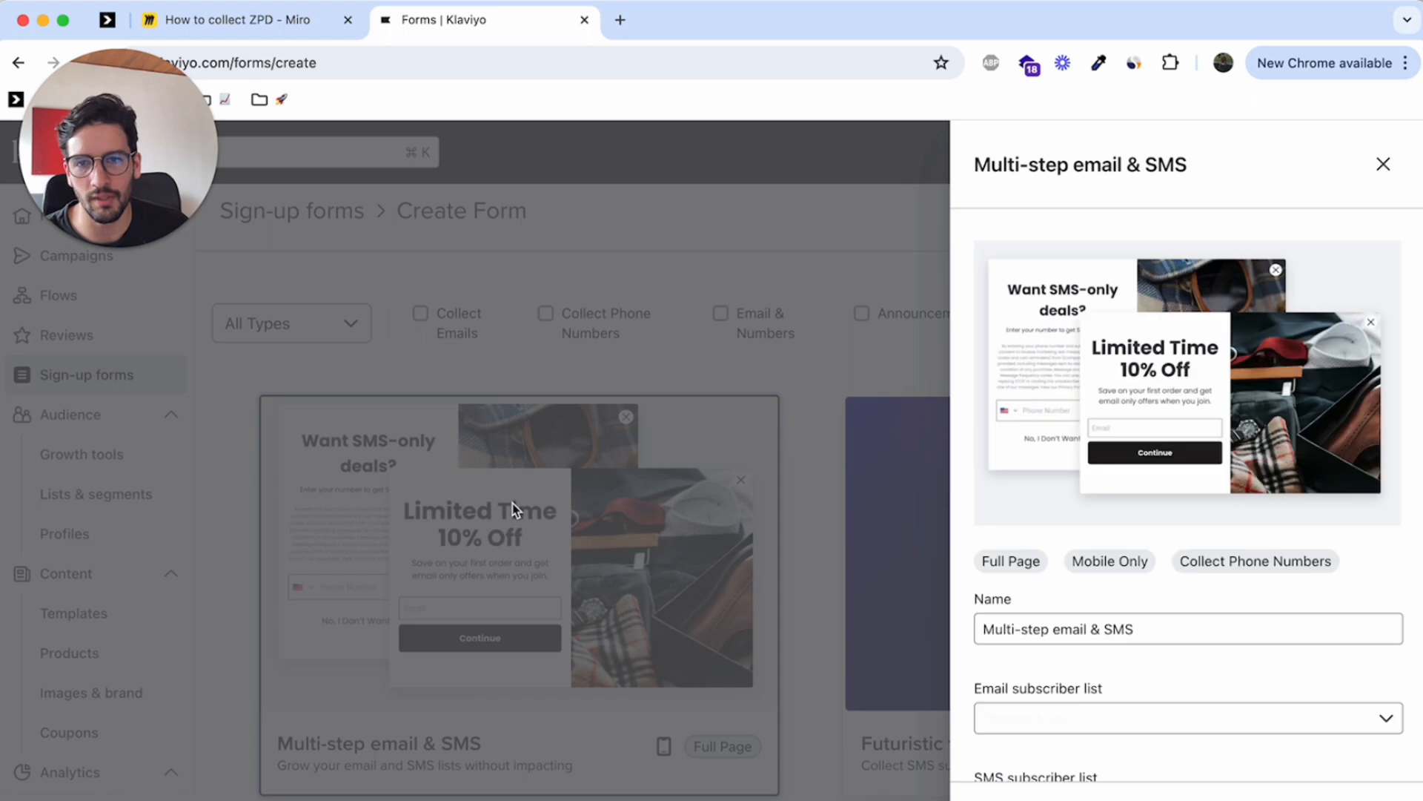
triple_click(1144, 621)
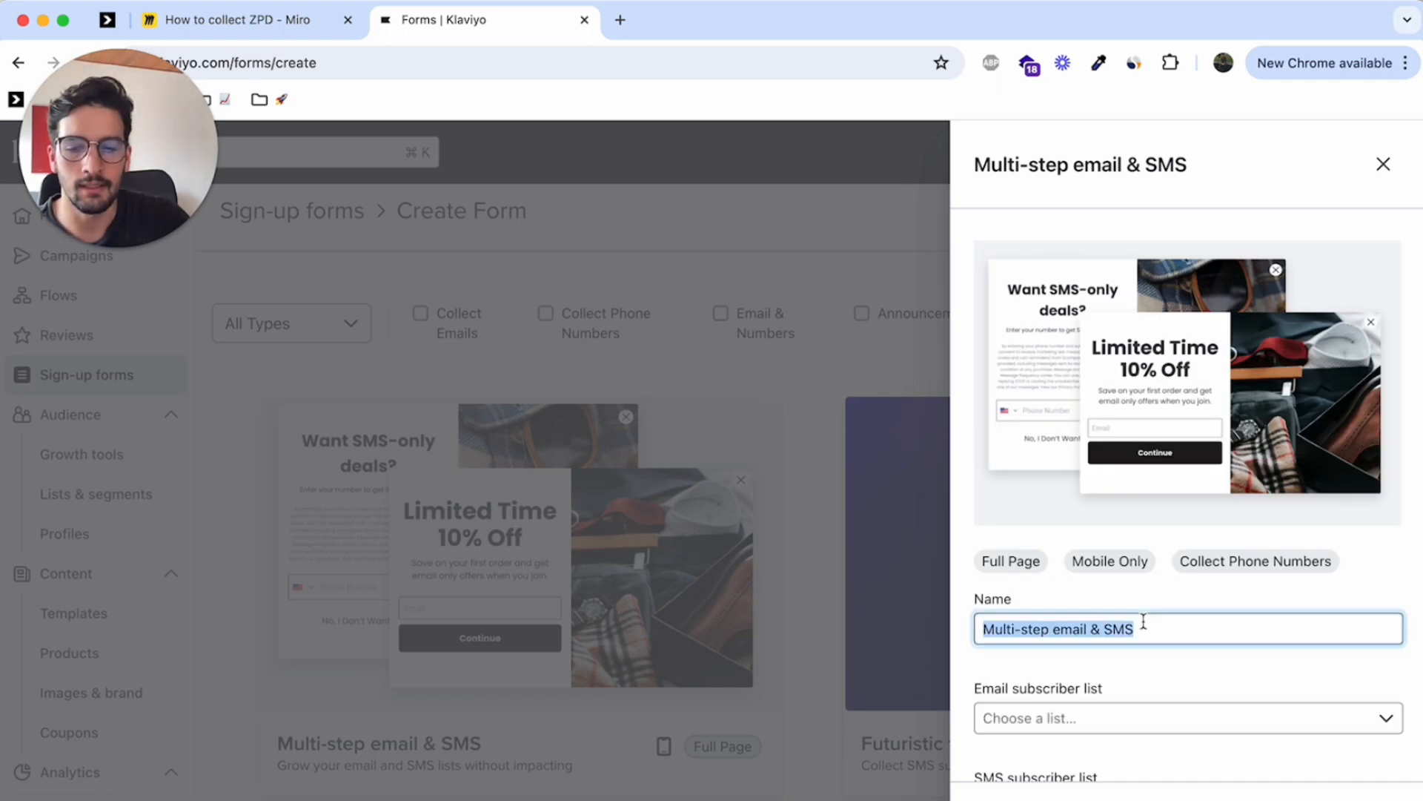
text(ZPD YT)
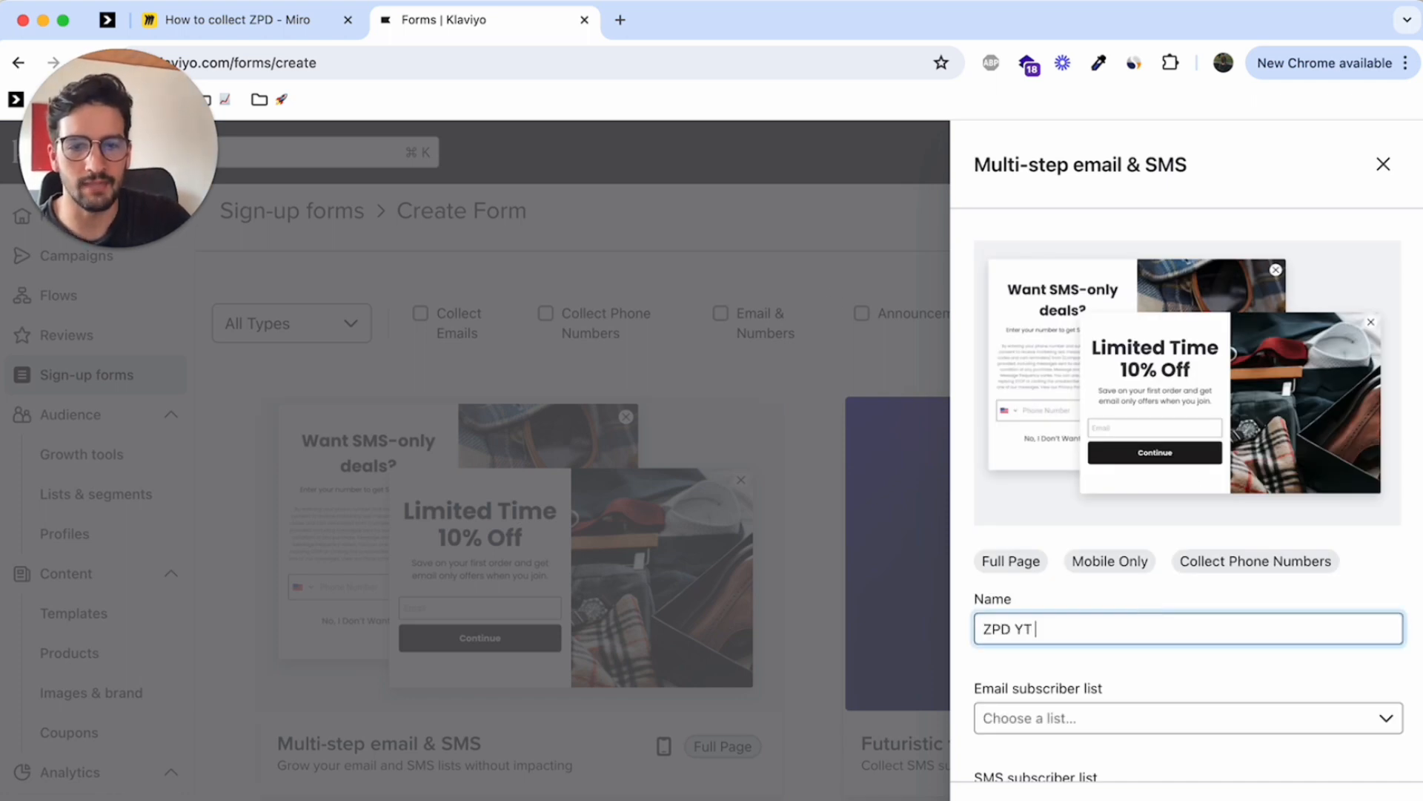
Choose the email and SMS subscriber lists for the form and create it
click(1106, 719)
scroll(1111, 593, down, 2)
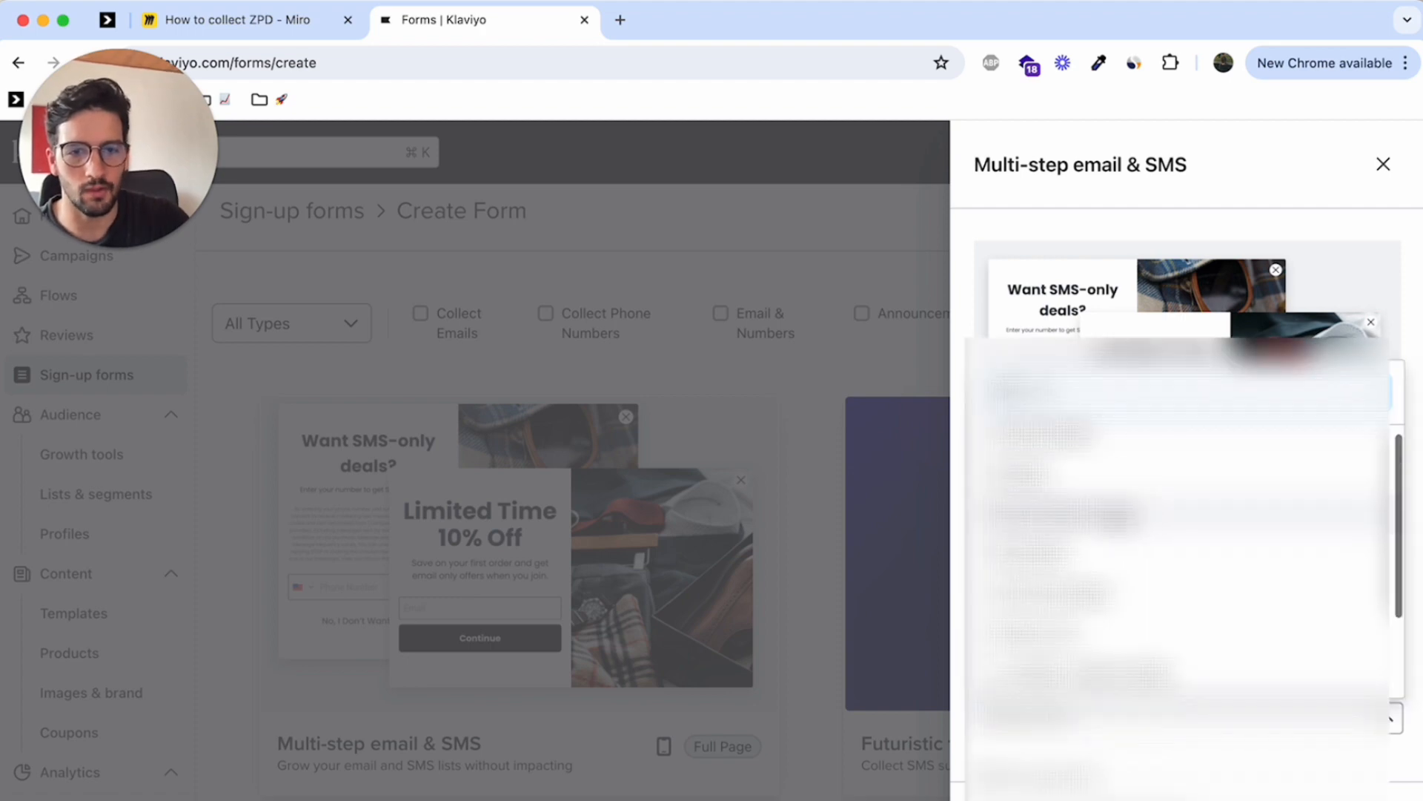
click(1114, 513)
scroll(1114, 513, down, 1)
scroll(1115, 571, down, 2)
click(1118, 580)
click(1114, 625)
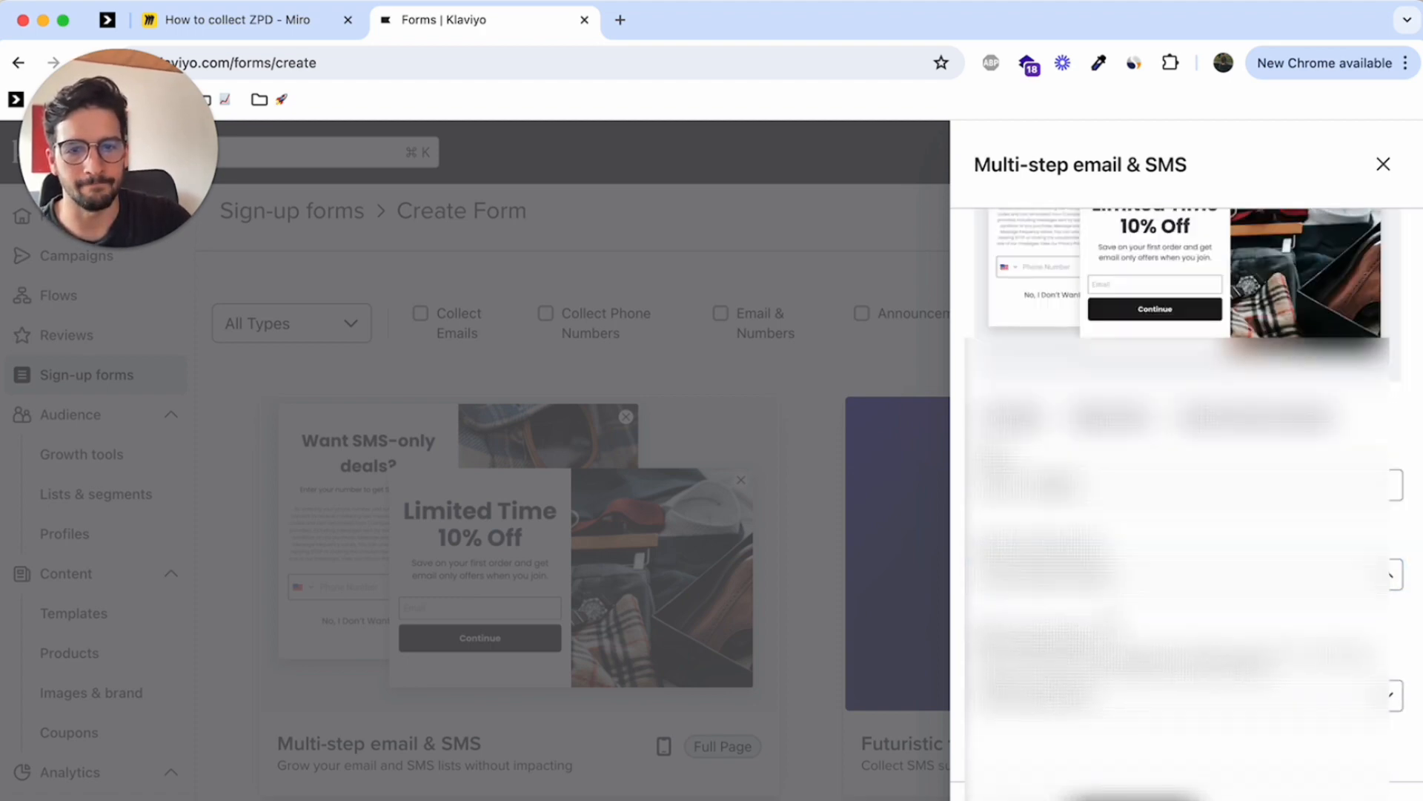
click(1118, 691)
click(1093, 582)
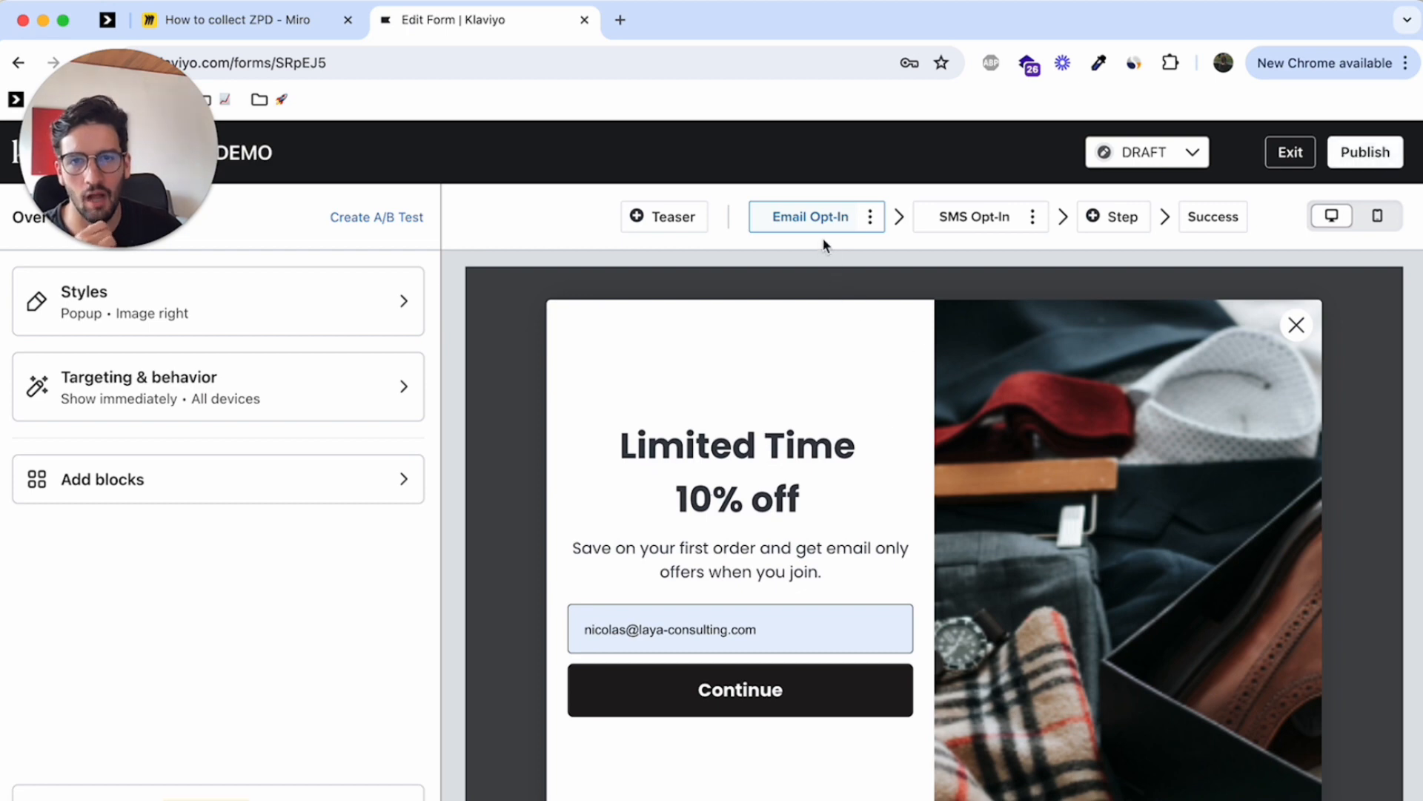
Add a Personal information step after the SMS Opt-In step
click(981, 230)
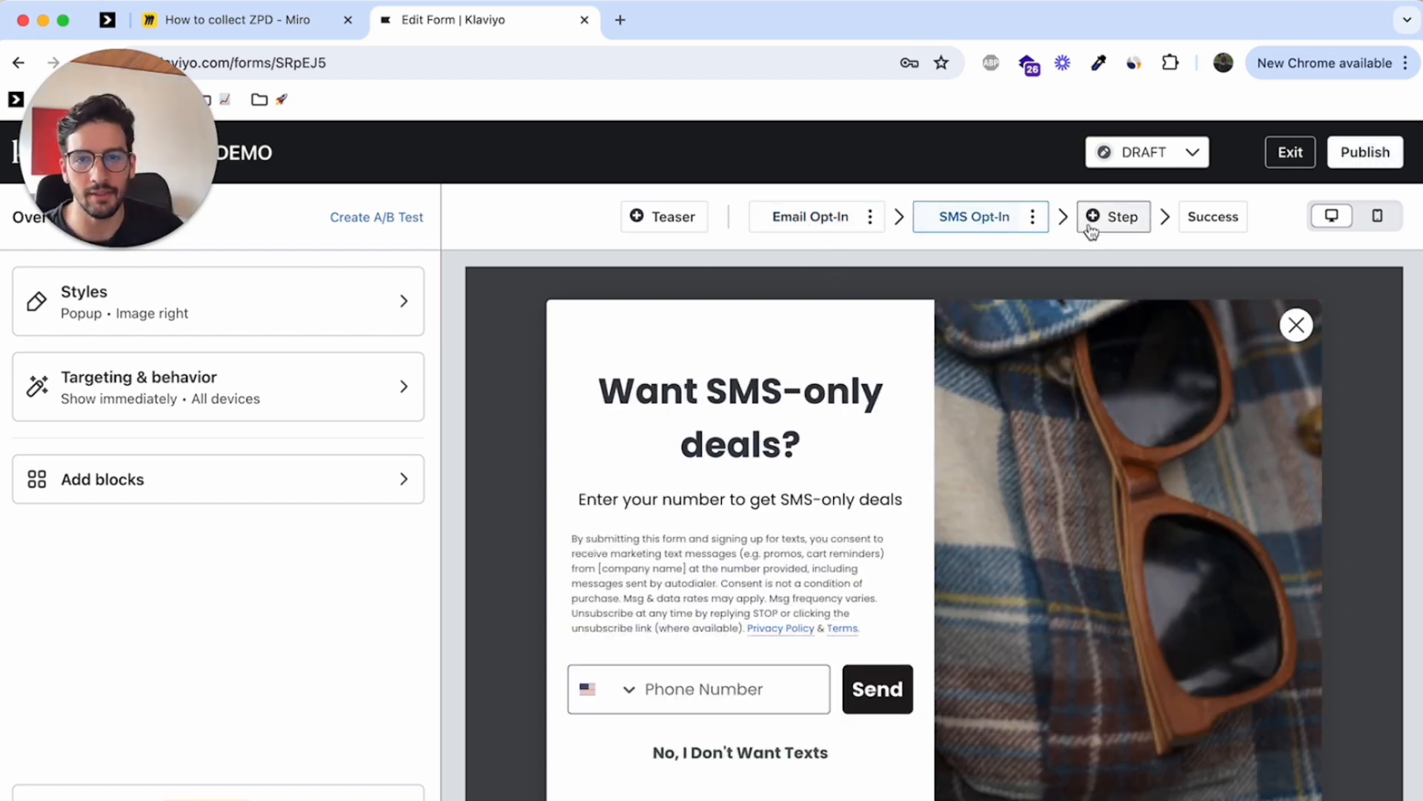
click(1112, 216)
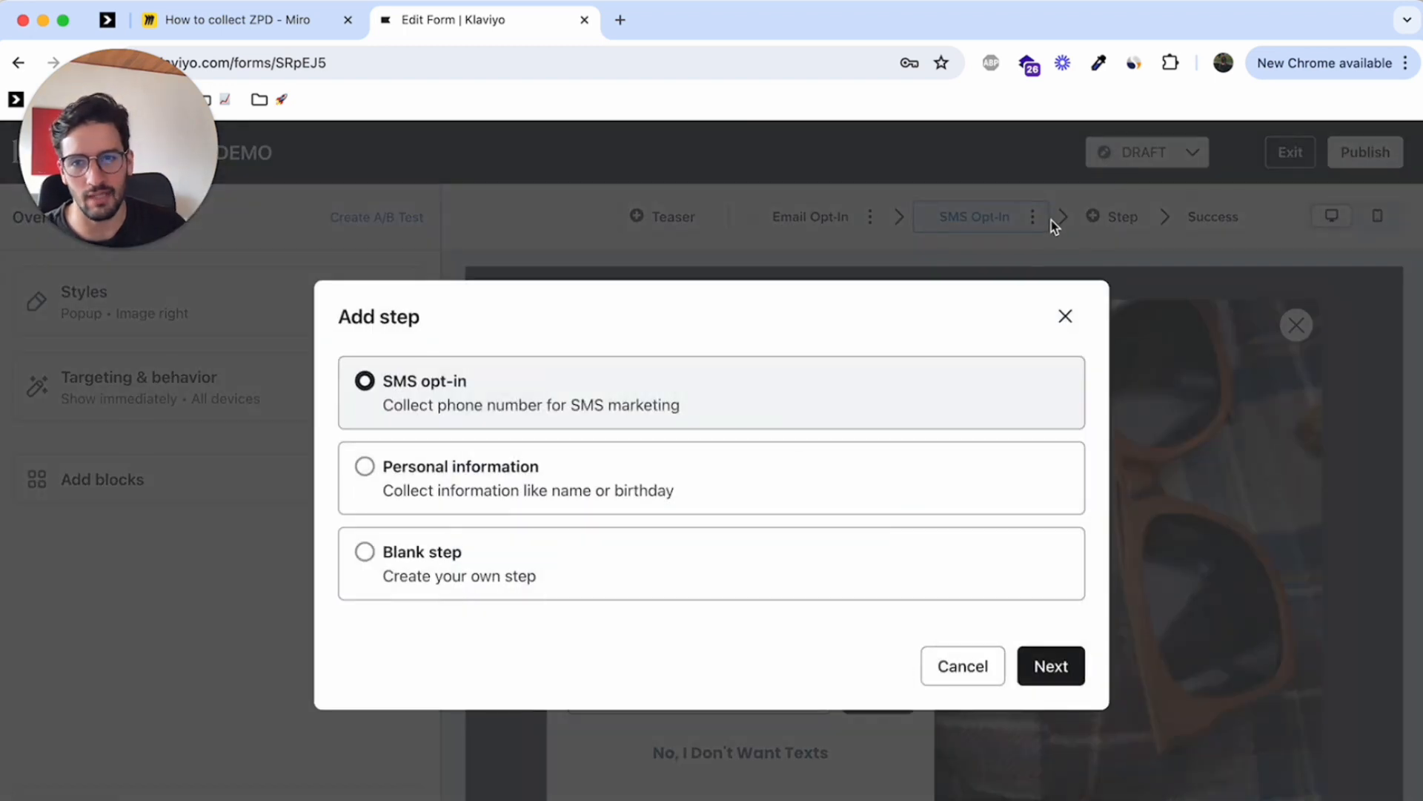
click(597, 479)
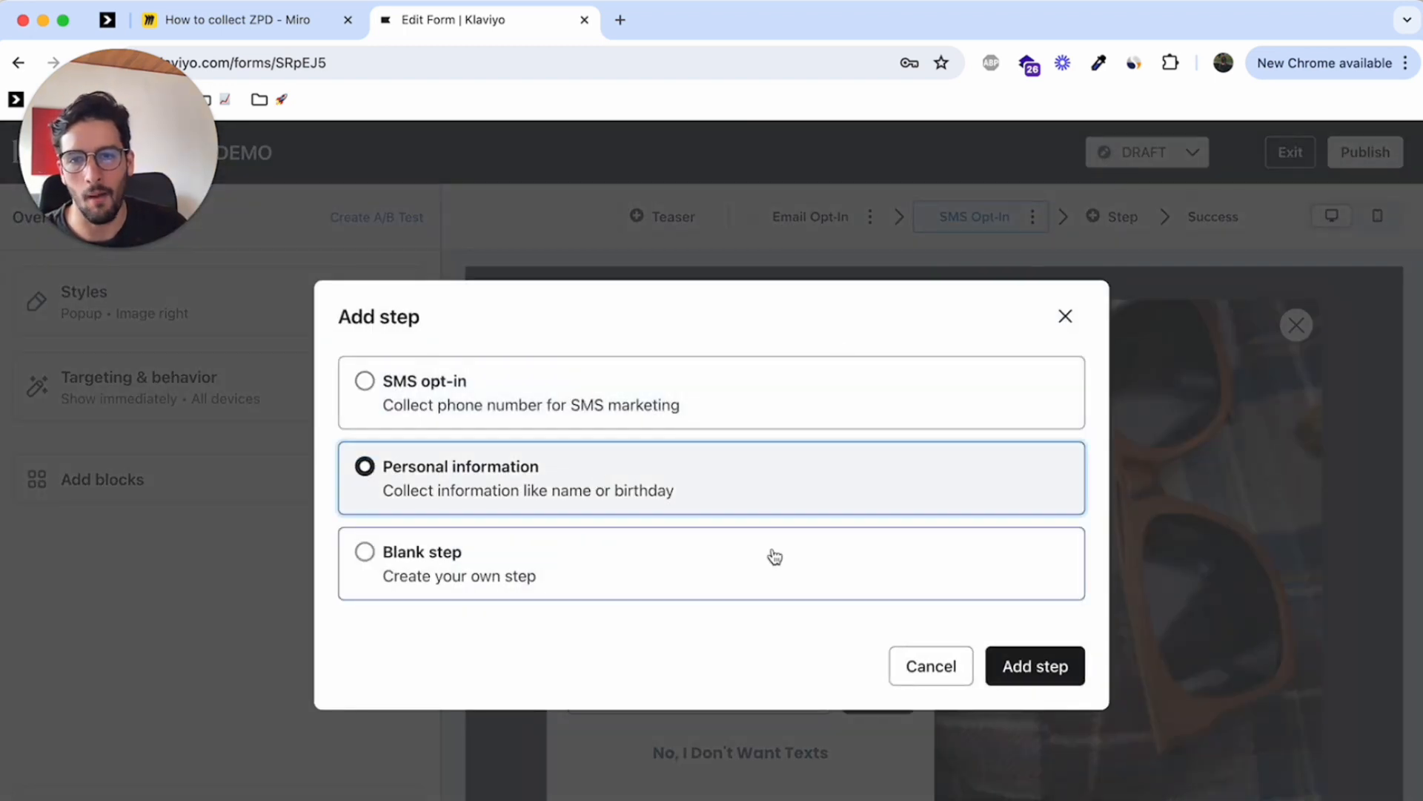
click(1046, 656)
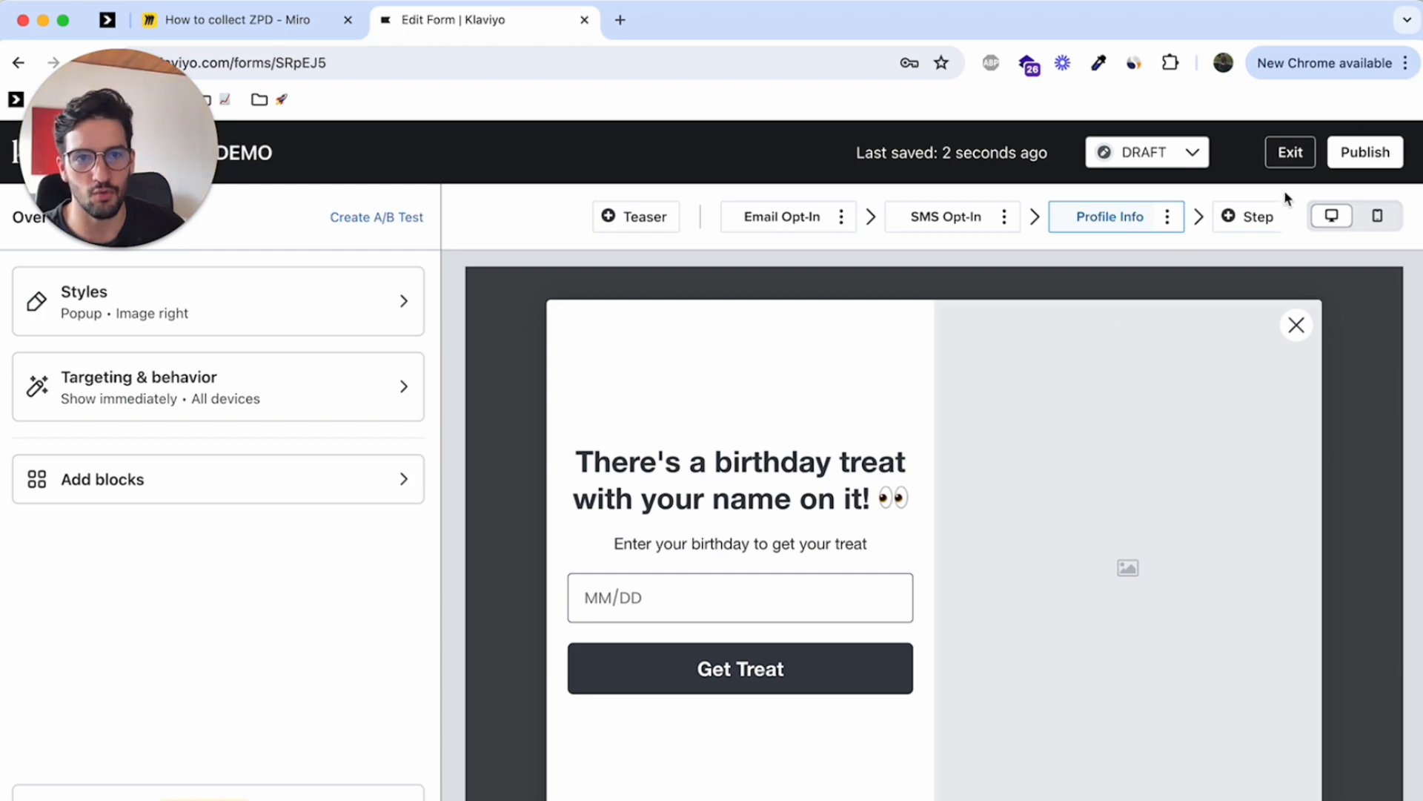
Add a second Personal information step following the first Profile Info step
click(1232, 216)
click(566, 483)
click(1024, 666)
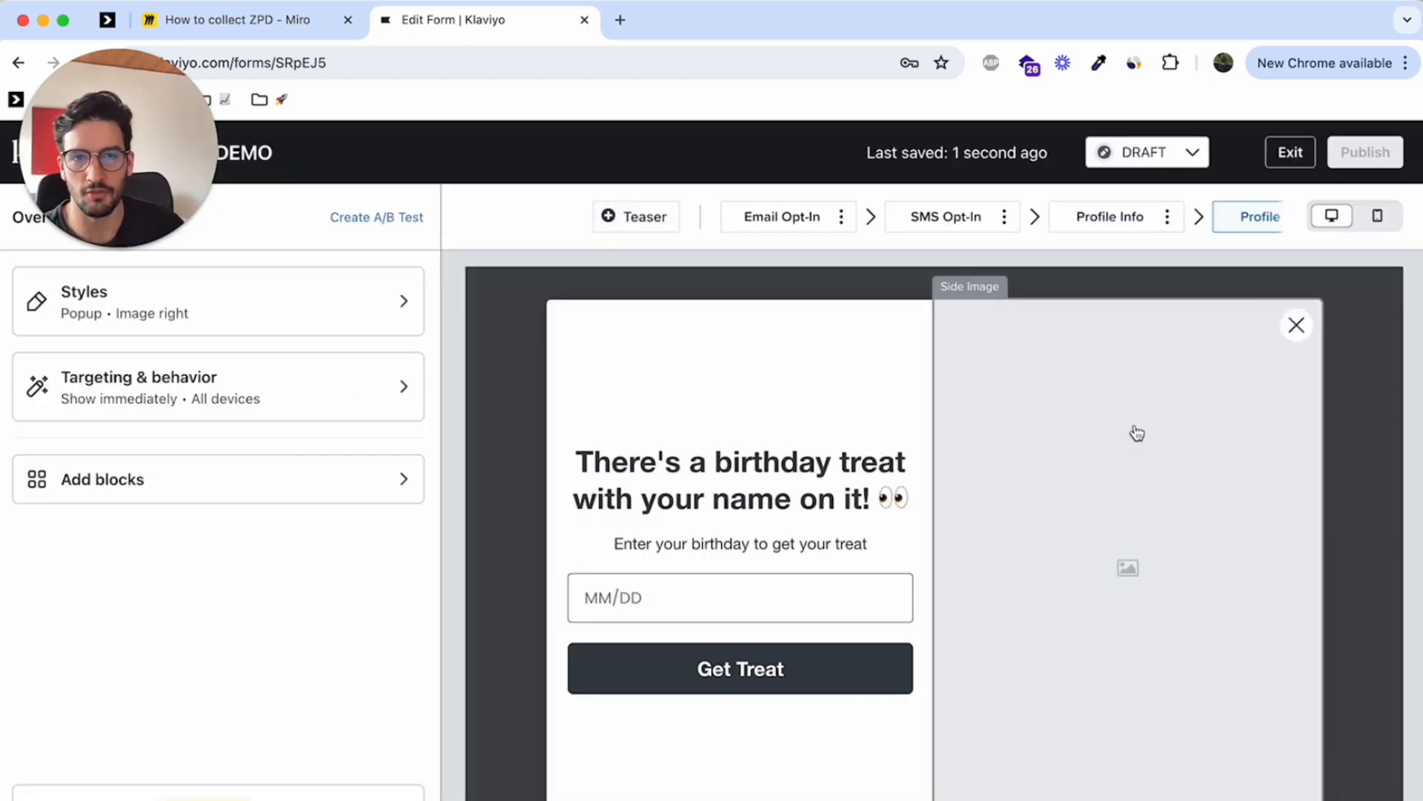
Delete the birthday heading, the description text and the date field from the first Profile Info step
click(1114, 222)
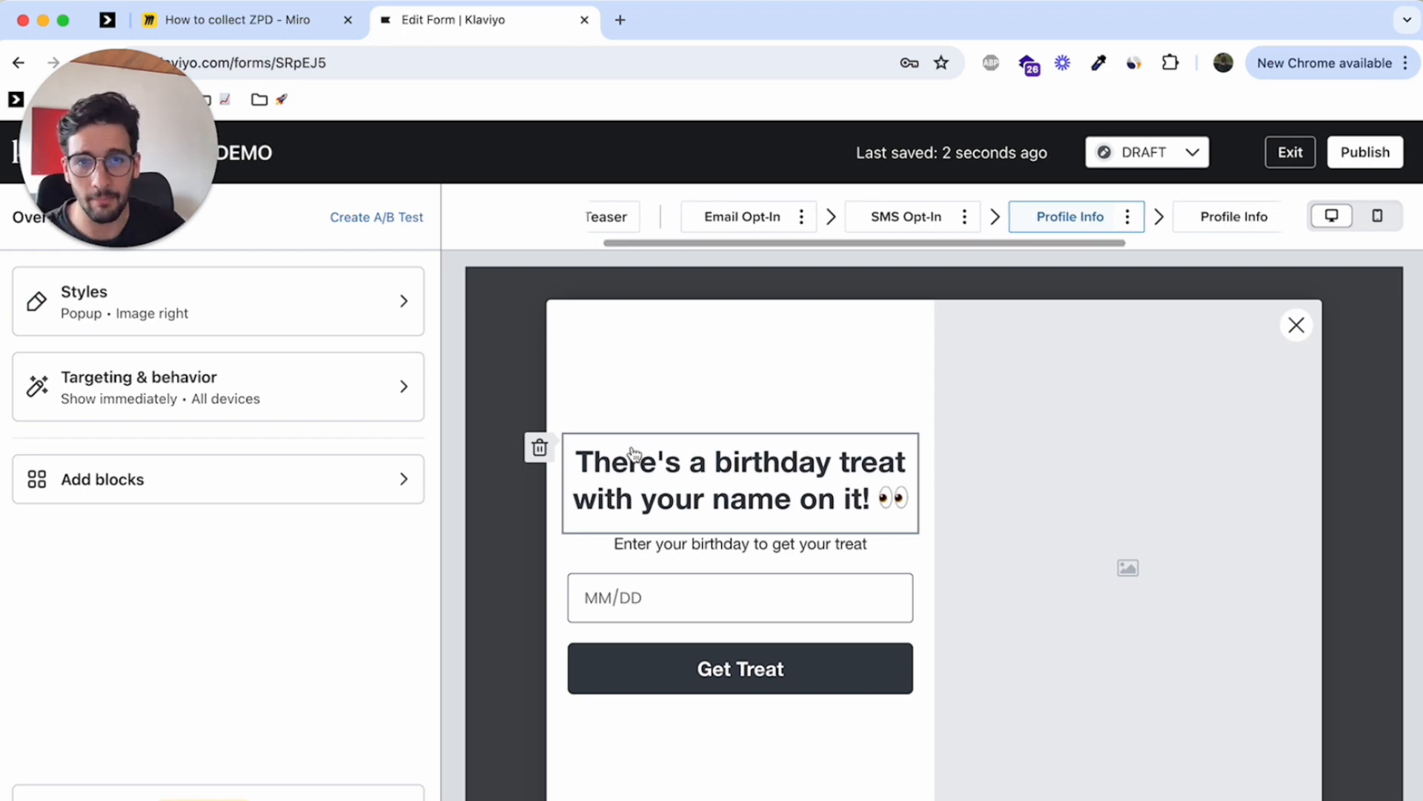
click(540, 447)
click(1048, 552)
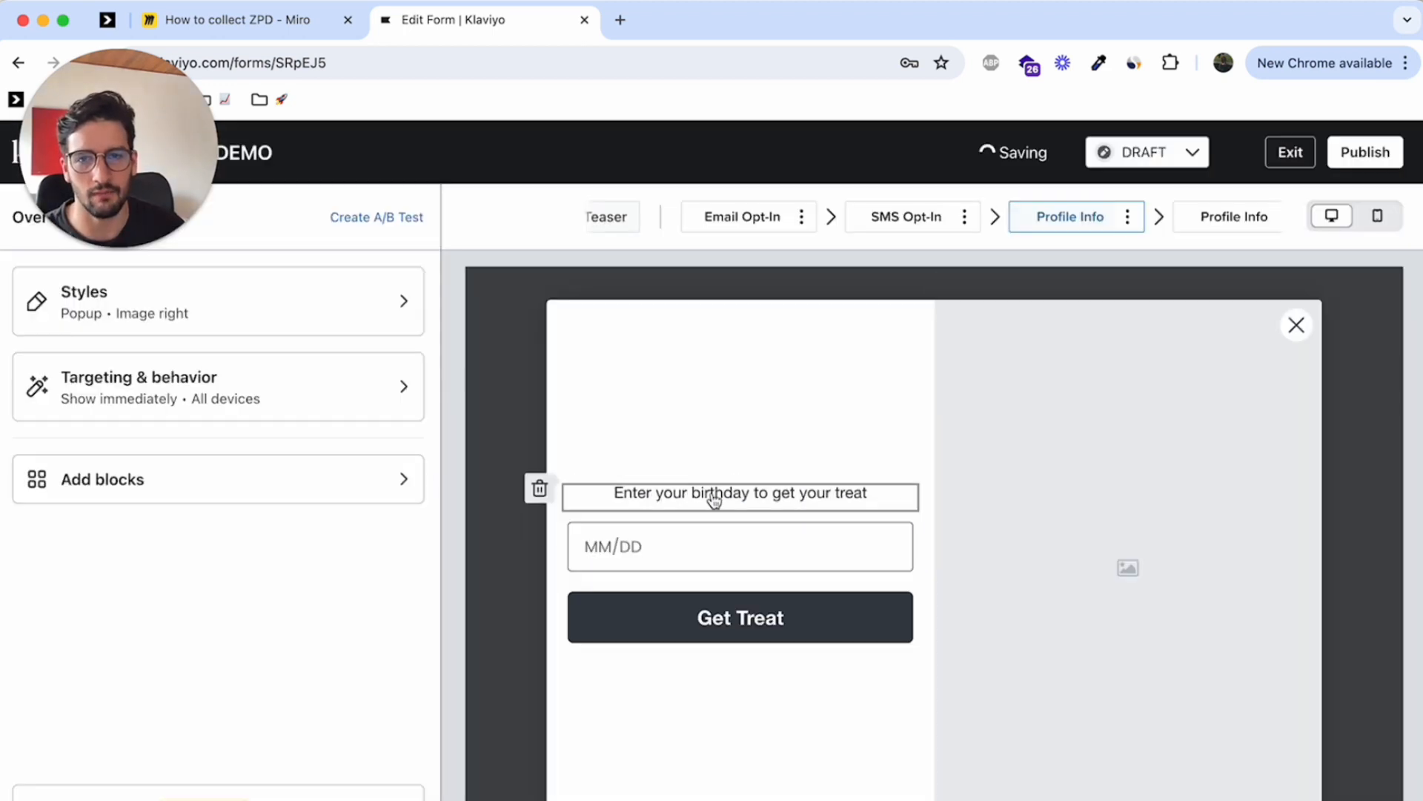
click(540, 489)
click(964, 549)
click(538, 510)
click(1009, 552)
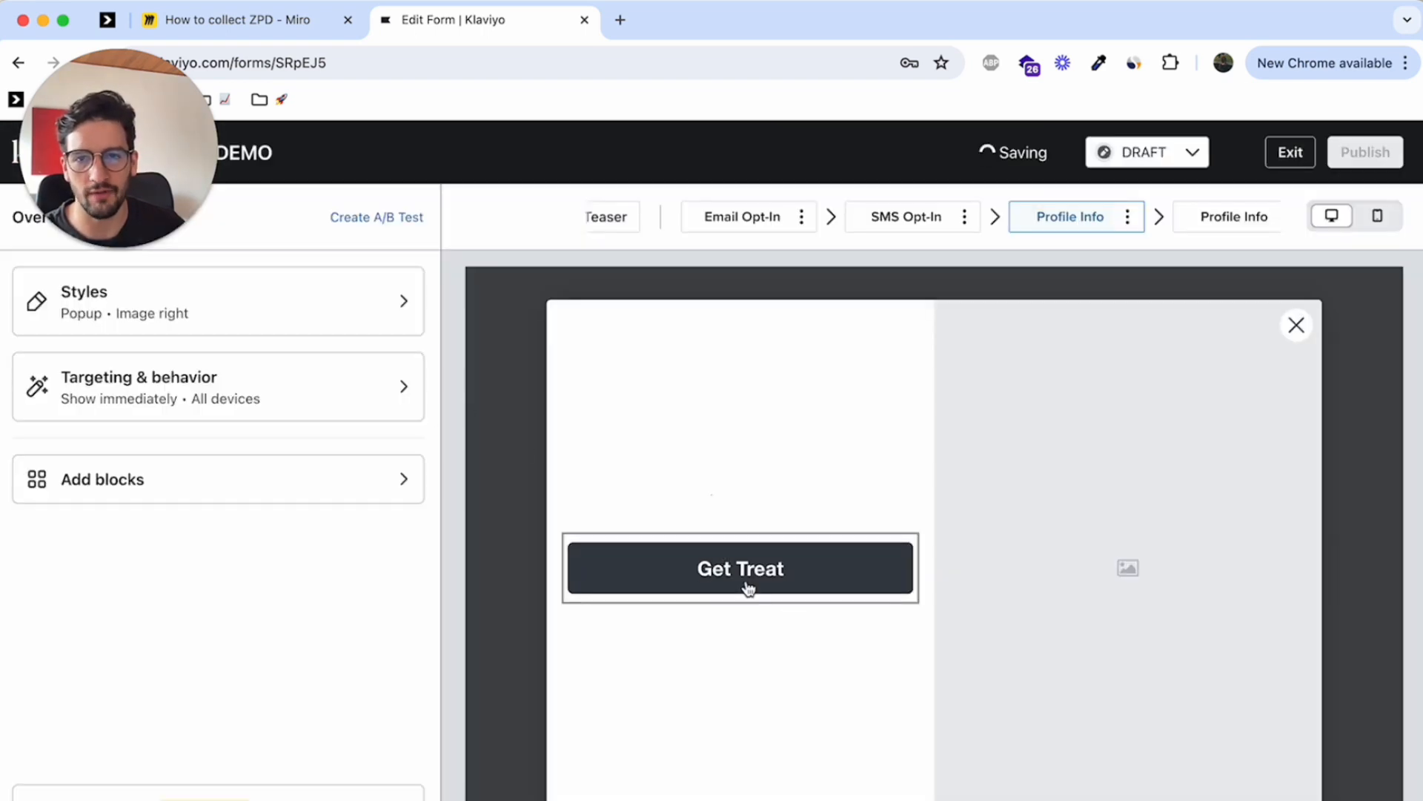
Insert a radio button block above the Get Treat button in the first Profile Info step
click(216, 487)
scroll(264, 399, down, 3)
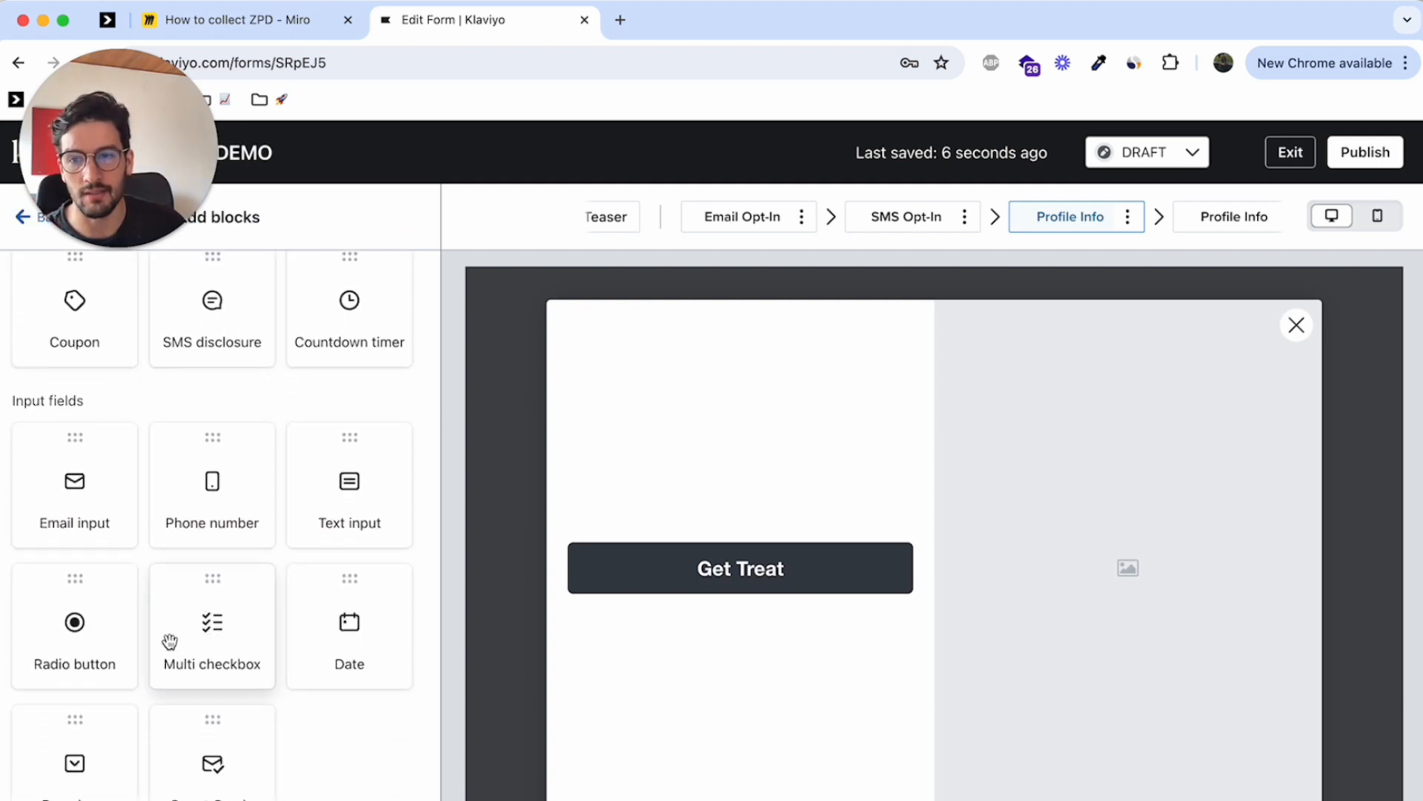
drag(92, 639, 701, 548)
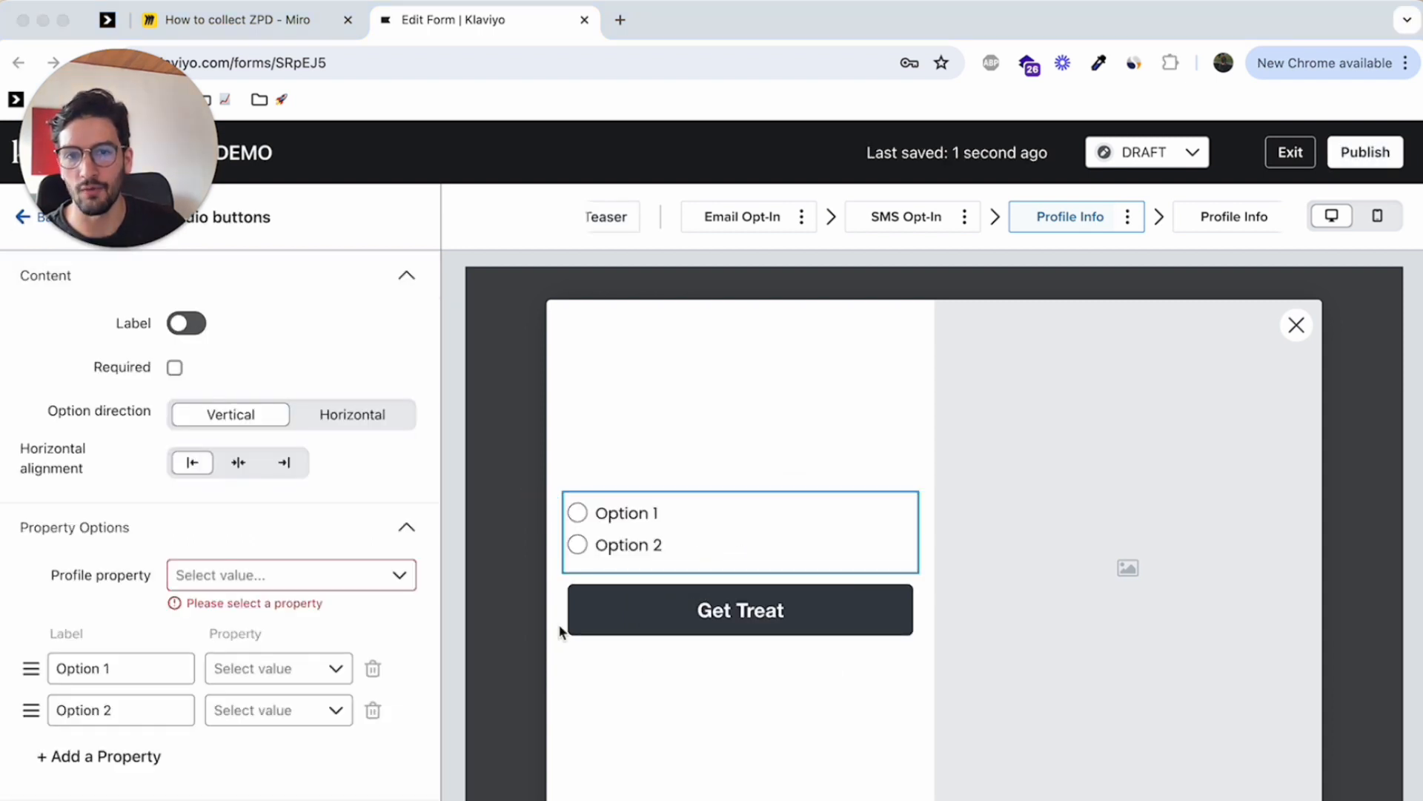
mouse_move(632, 521)
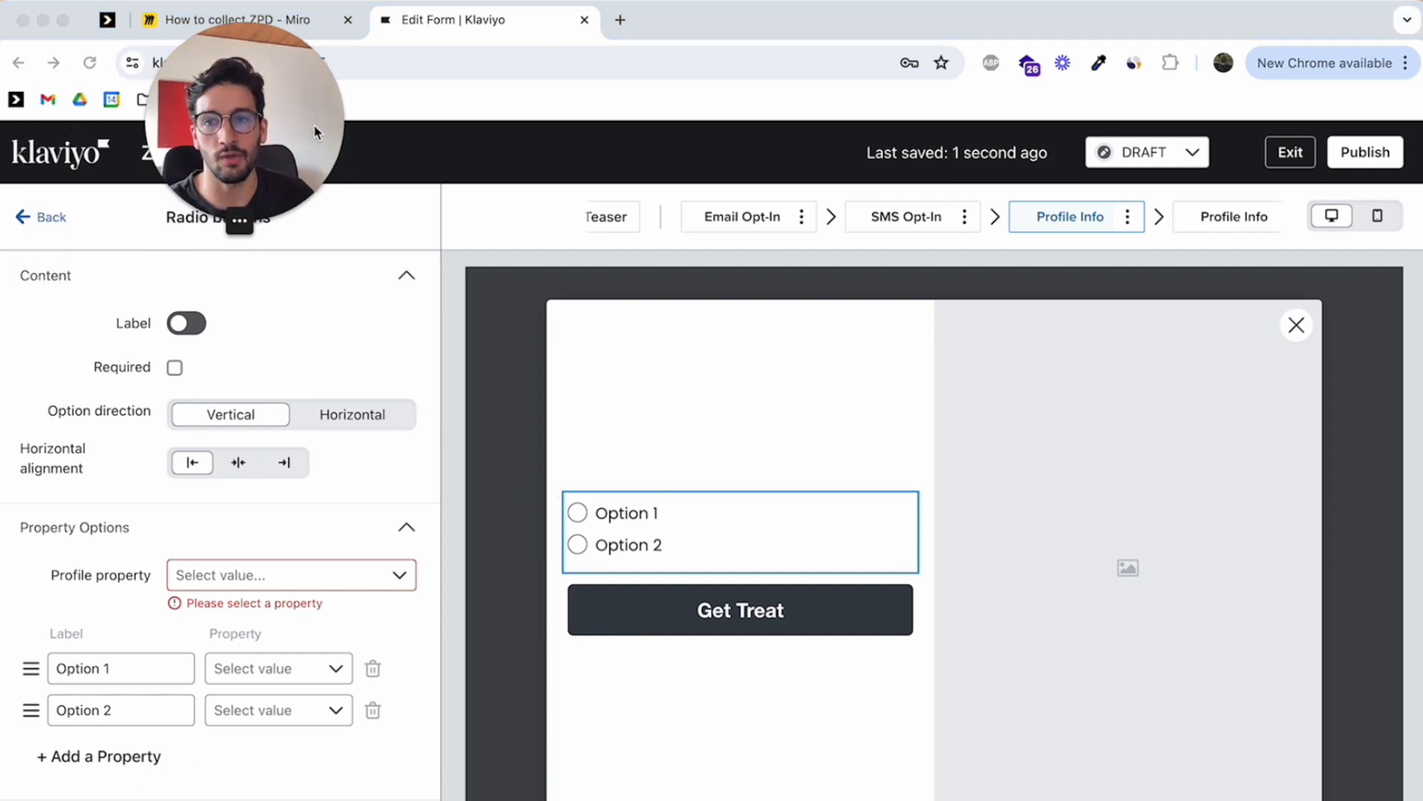
click(22, 218)
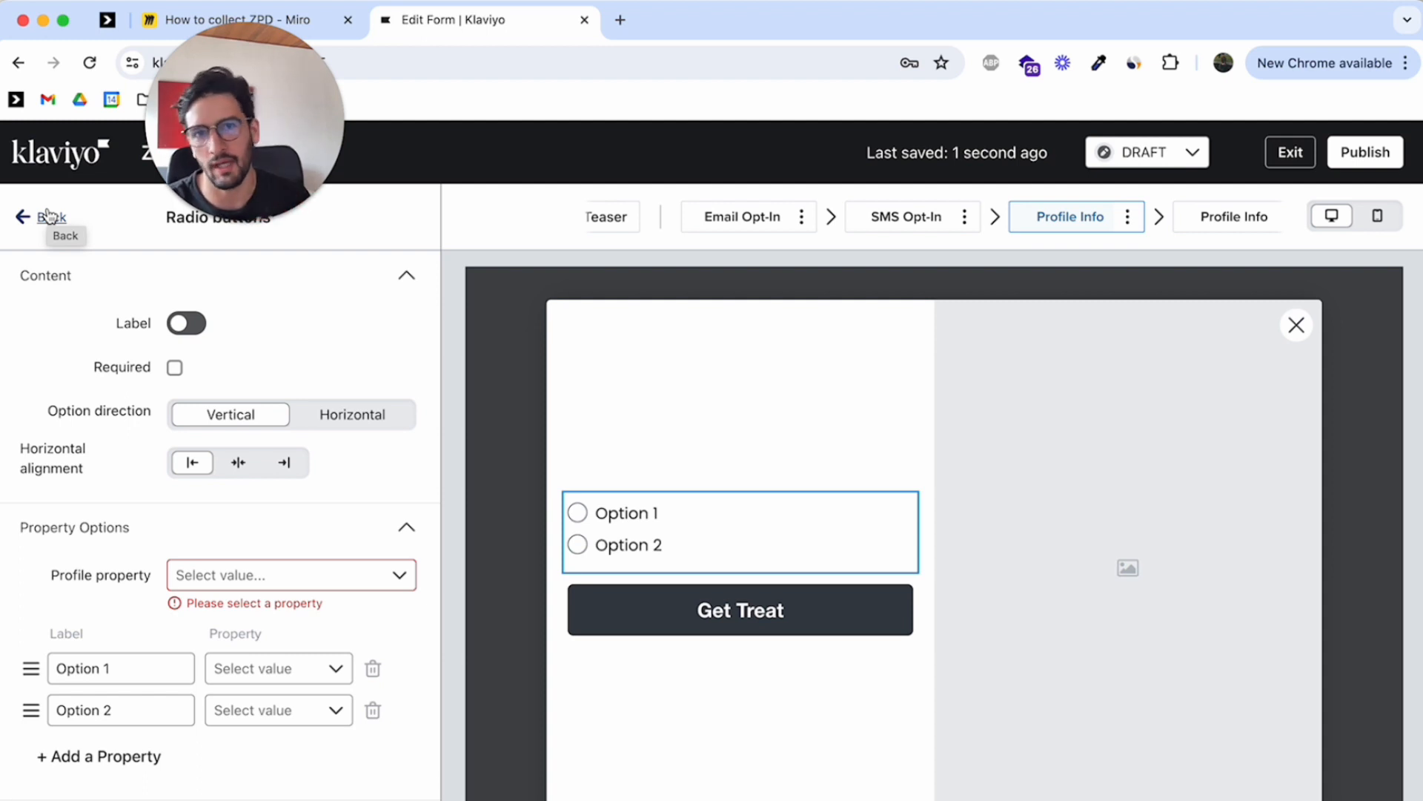
click(49, 216)
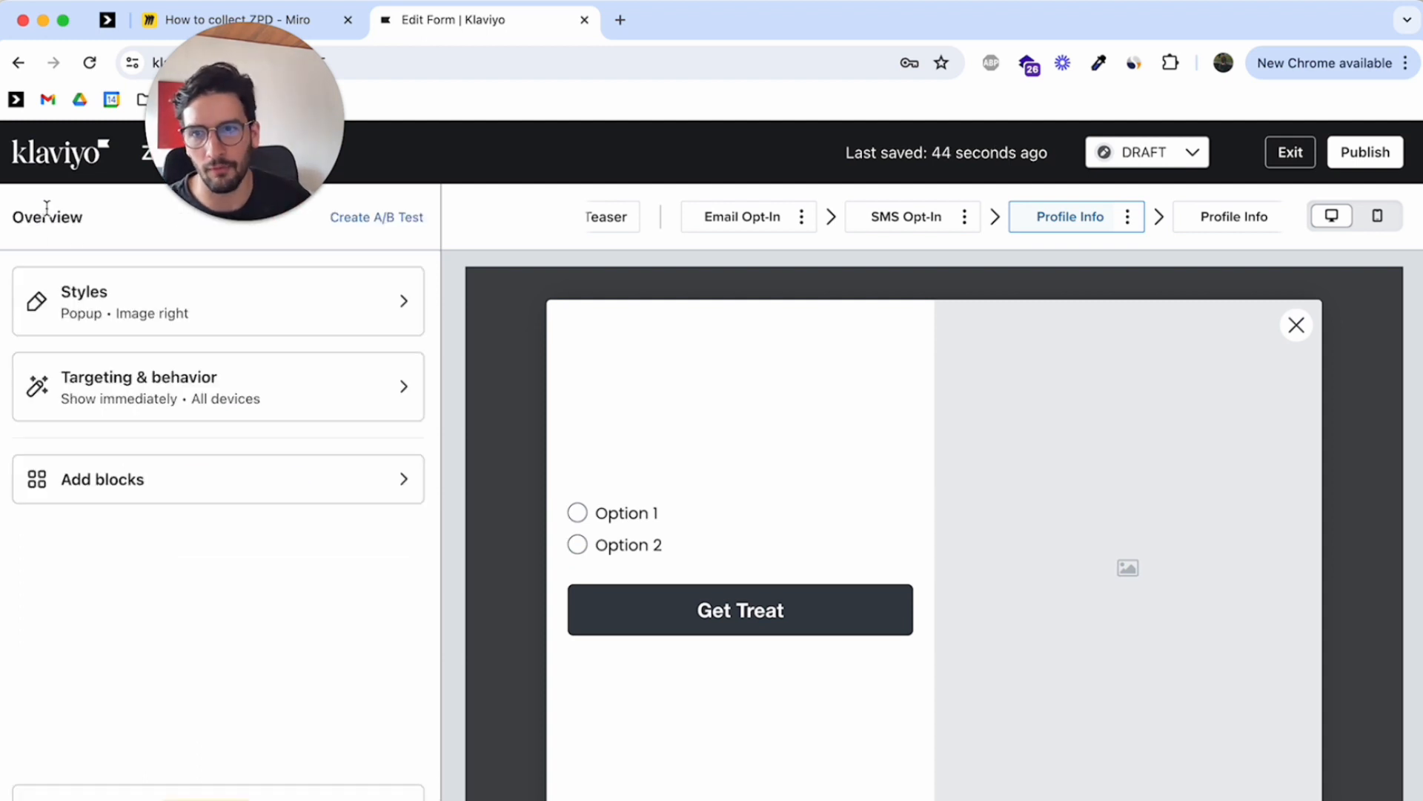
Insert a text block above the radio buttons reading "What is your biggest skincare challenge?"
click(143, 480)
drag(141, 355, 813, 480)
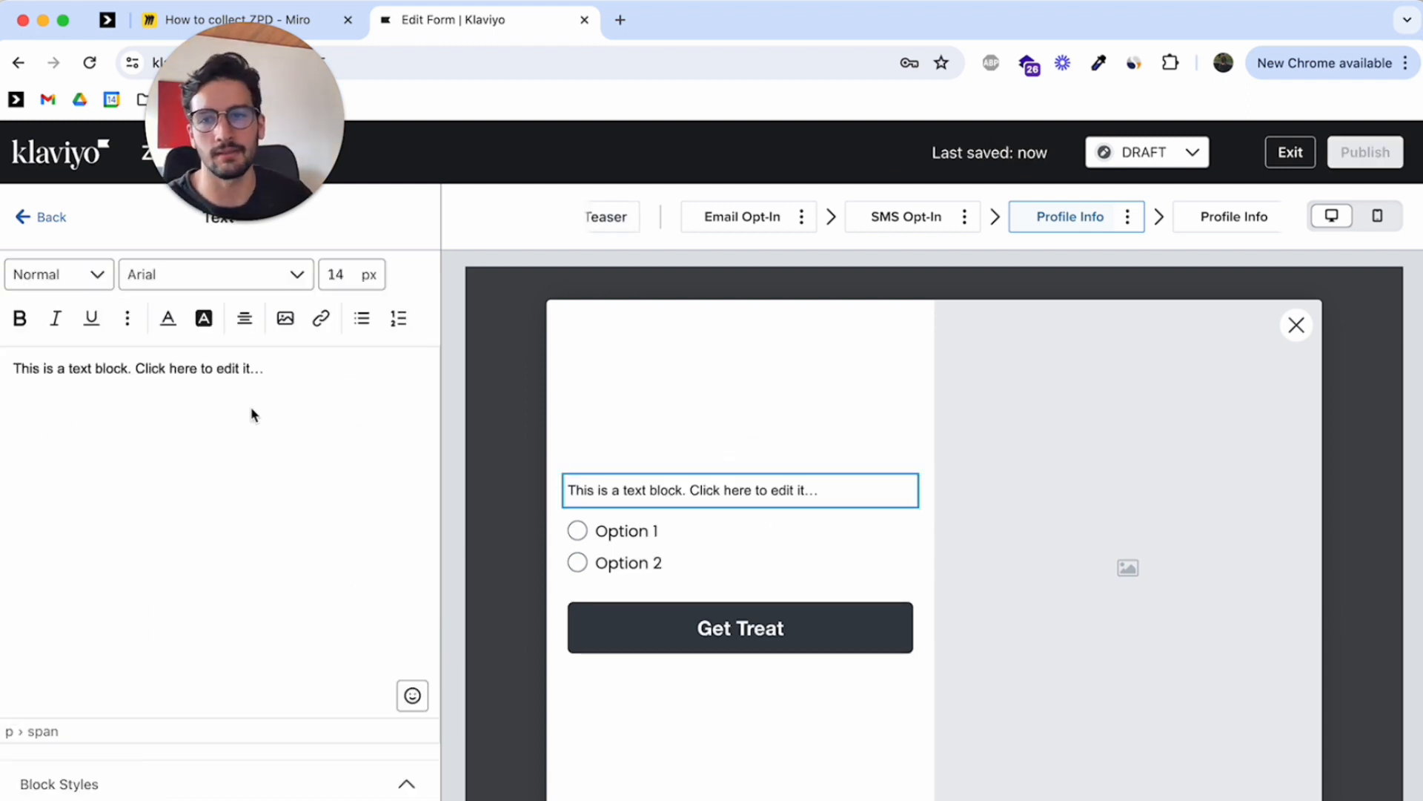
triple_click(248, 369)
text(W)
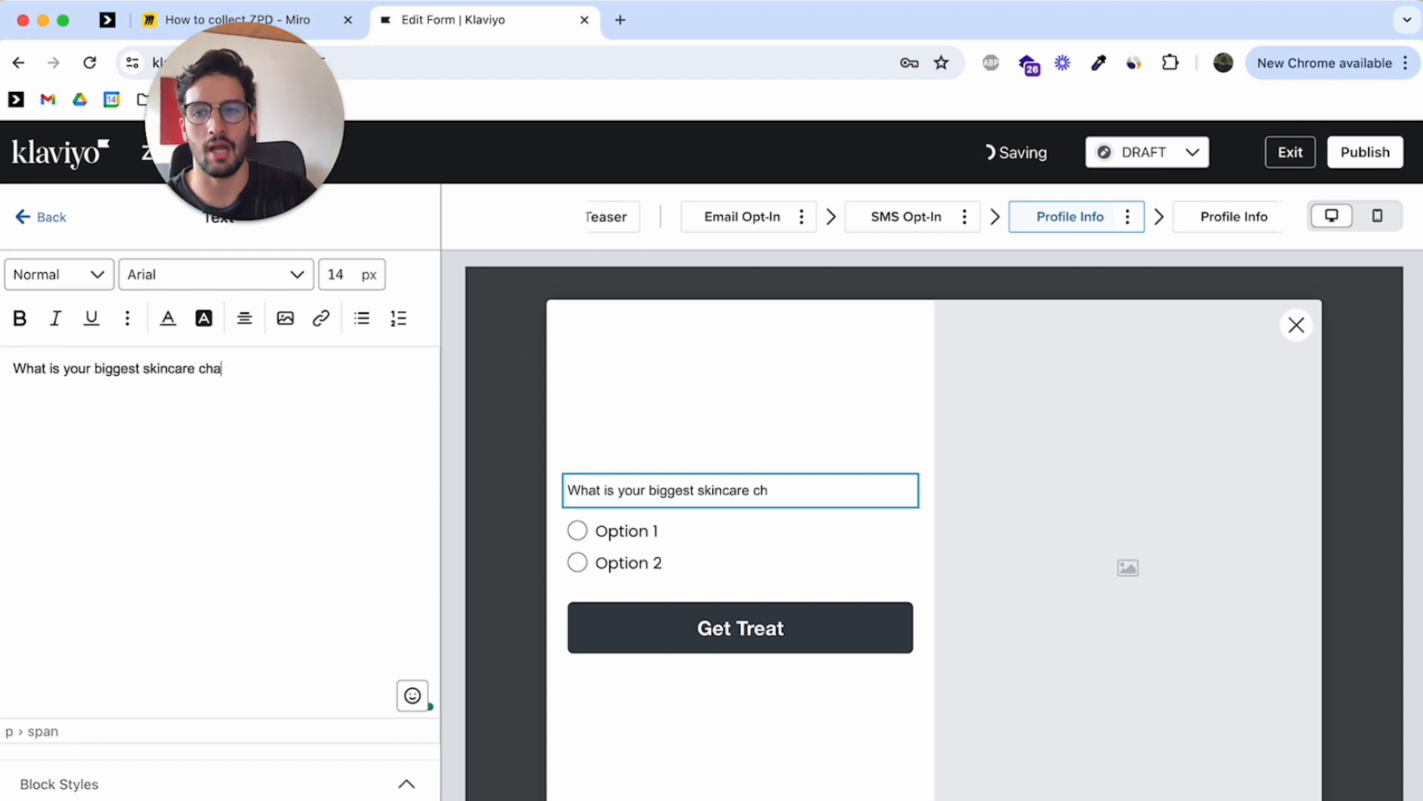
Centre the skincare question text and set its font size to 20 px
triple_click(256, 364)
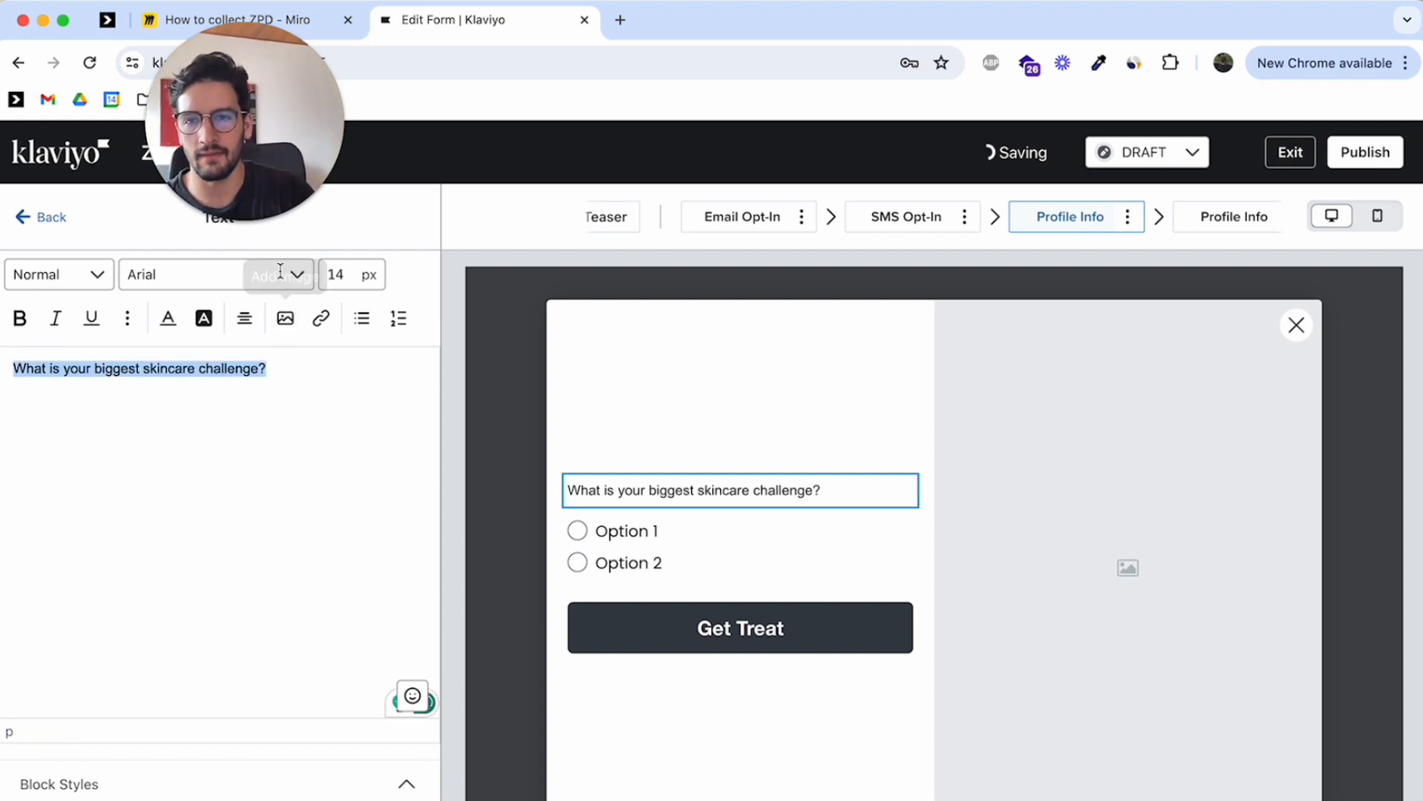
click(245, 318)
click(281, 356)
click(222, 276)
scroll(232, 441, down, 1)
click(215, 439)
double_click(336, 274)
text(20)
key(Return)
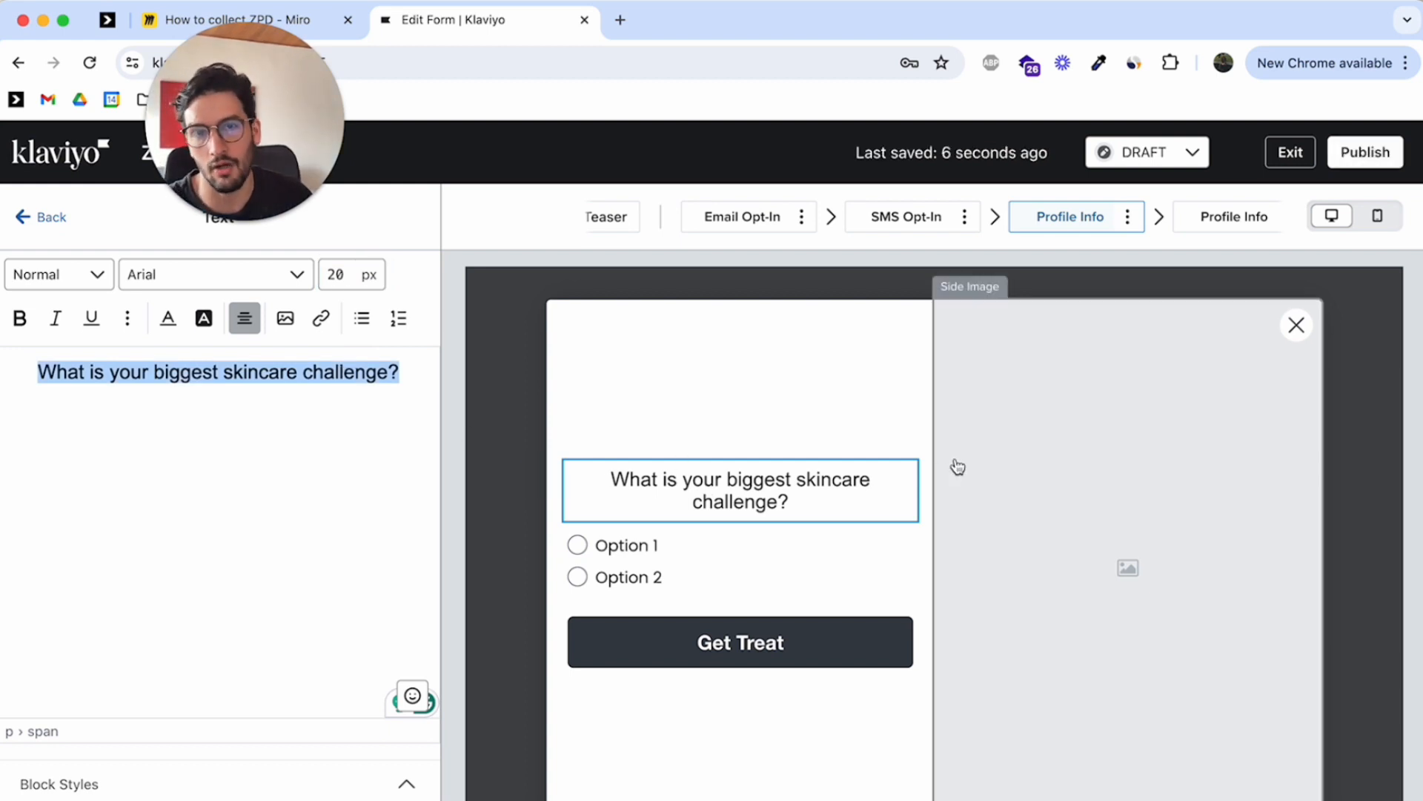
Try to assign a new profile property named "Problem" to the radio buttons block
click(776, 547)
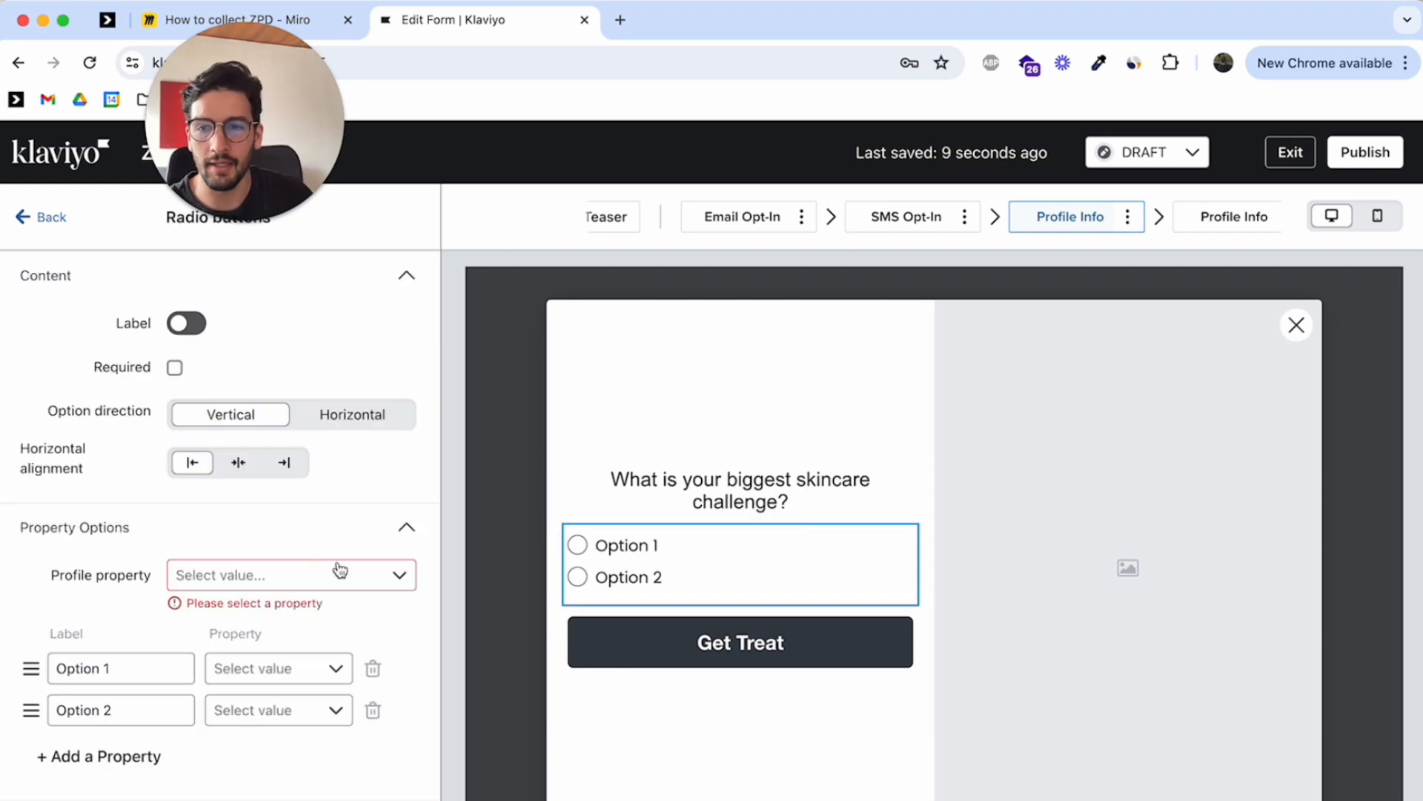
scroll(321, 575, down, 1)
click(304, 523)
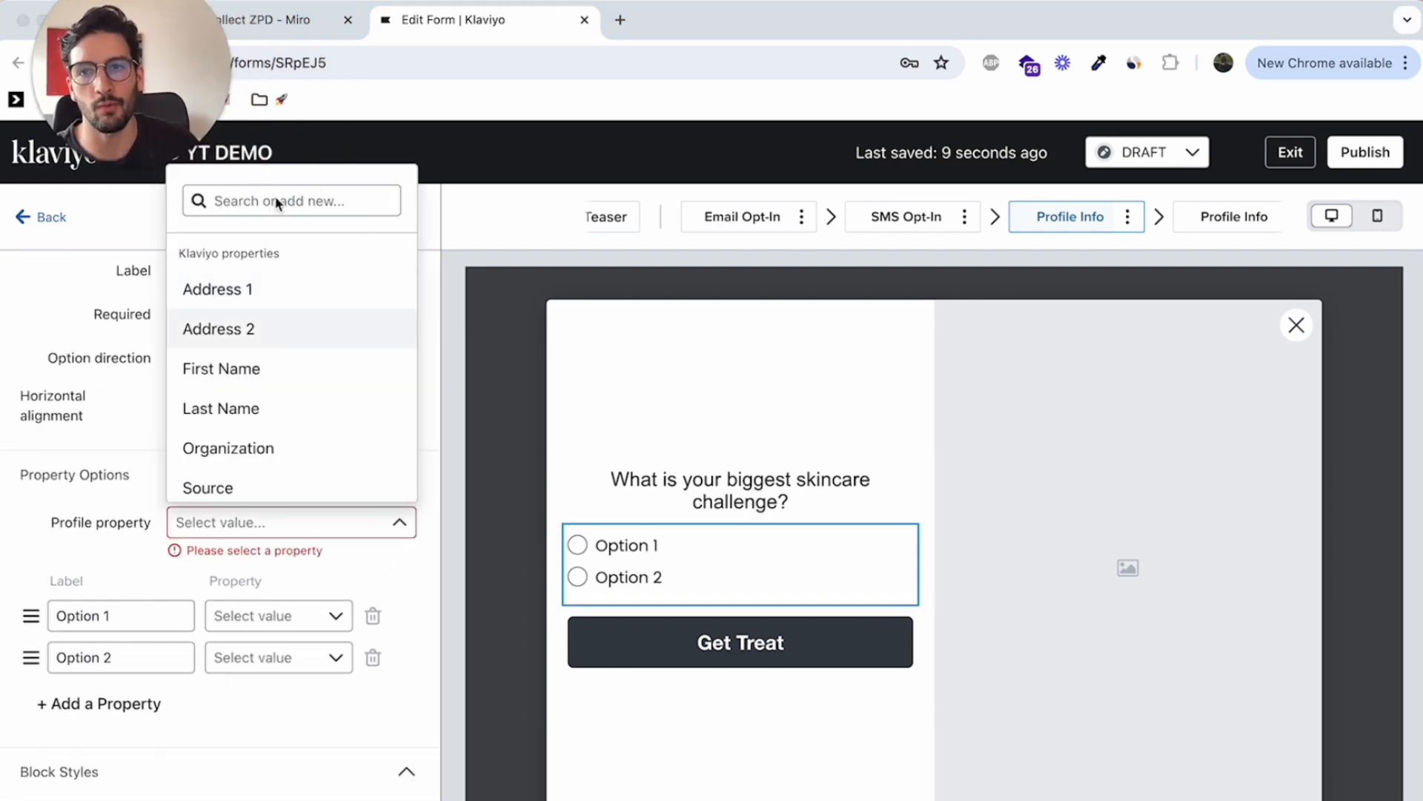
text(Porlbme)
key(super+a)
text(Prb)
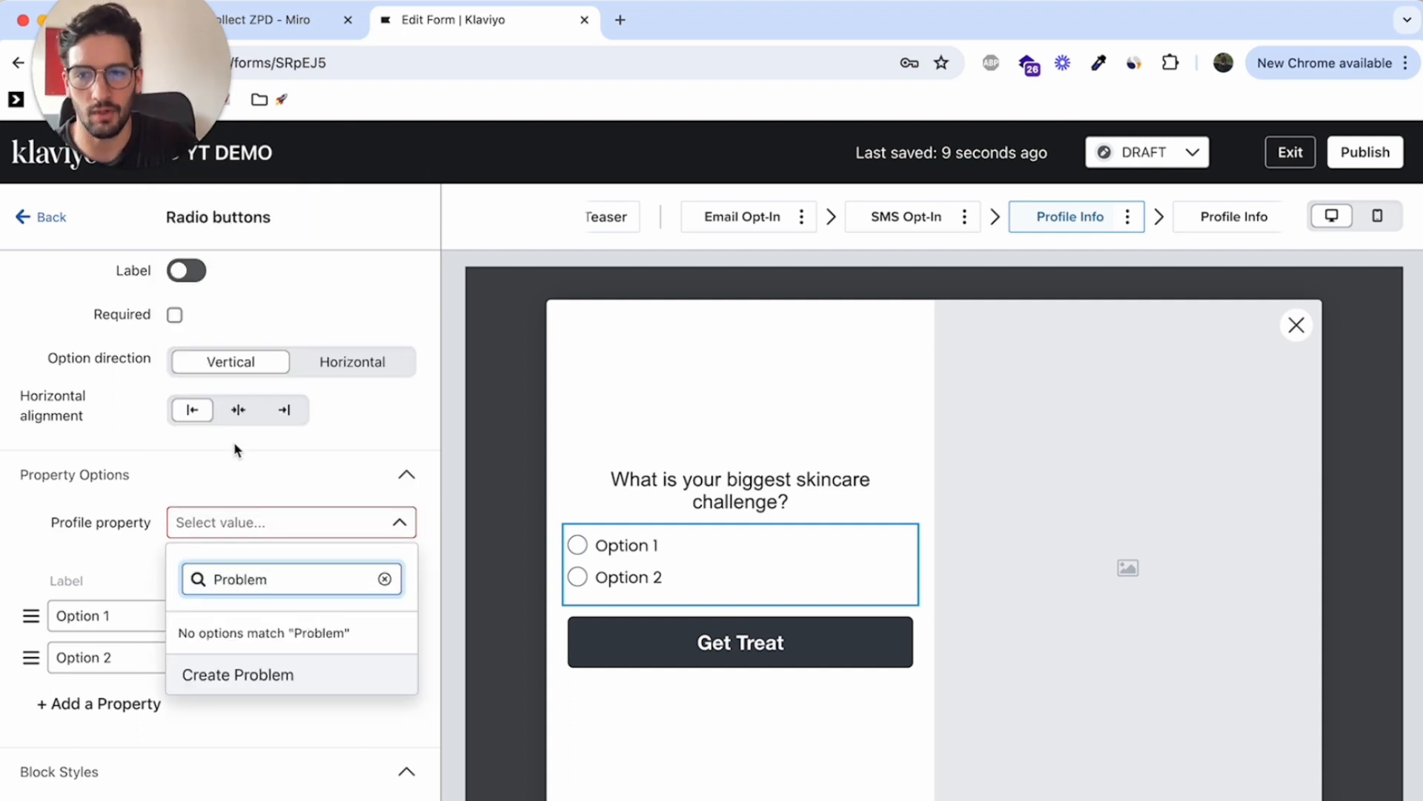
click(79, 576)
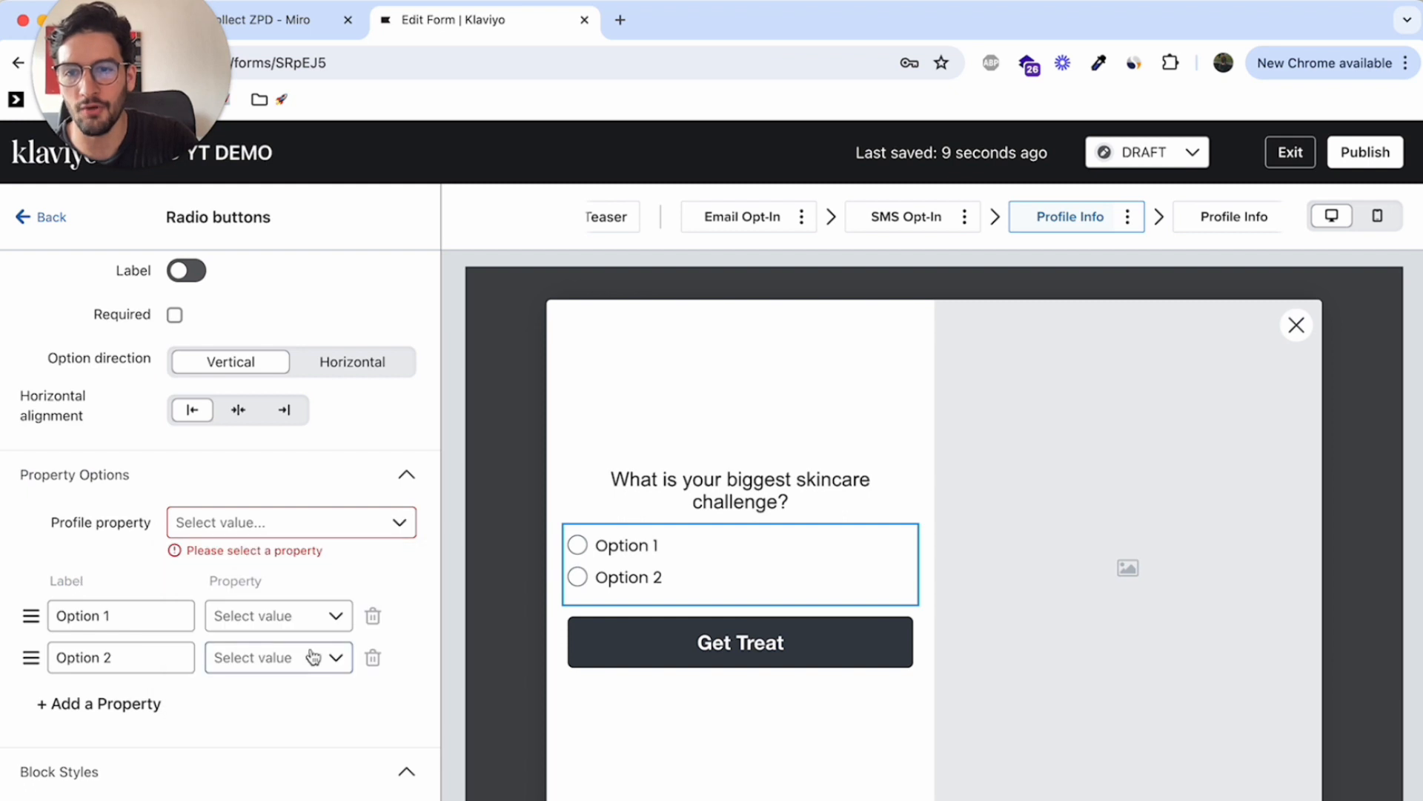
click(297, 617)
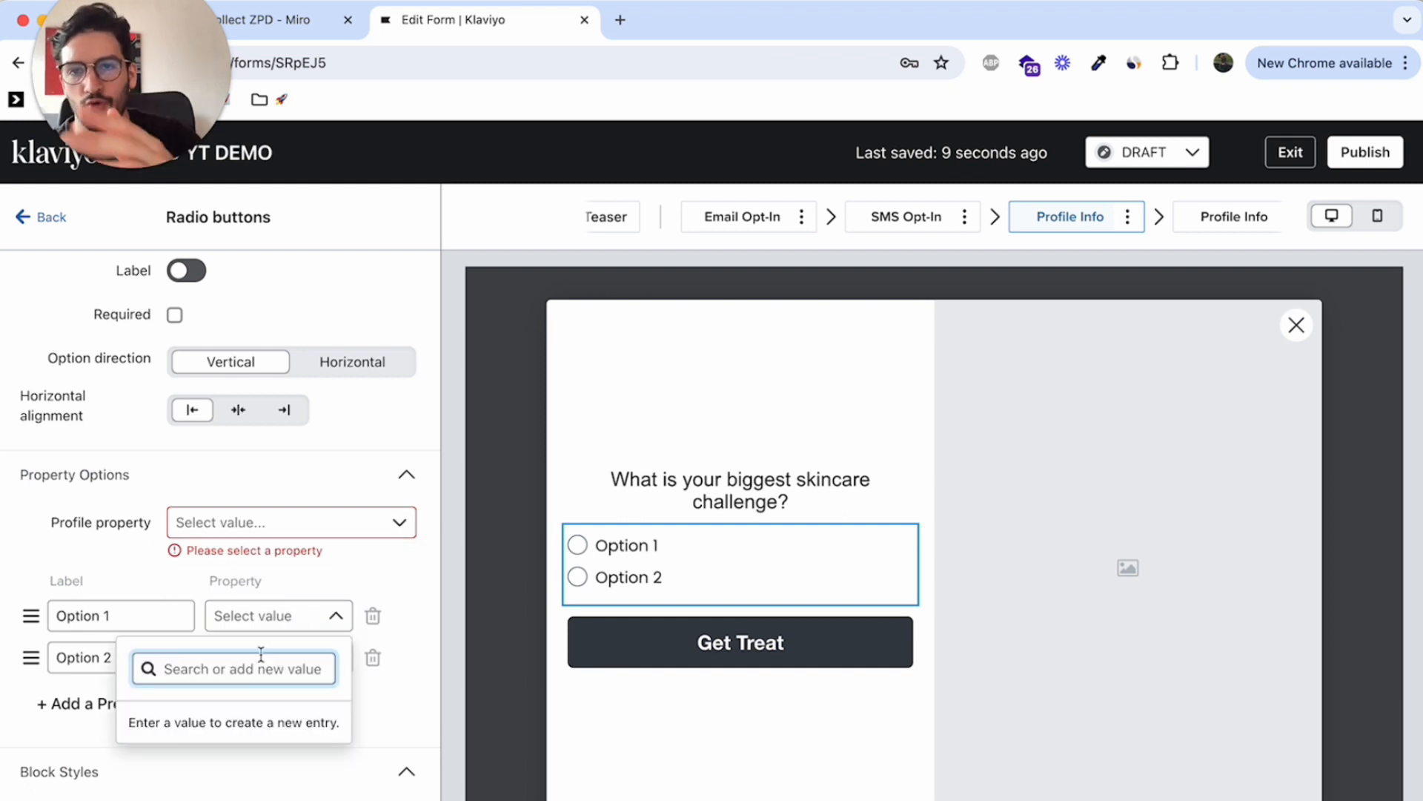
click(482, 674)
scroll(260, 437, up, 1)
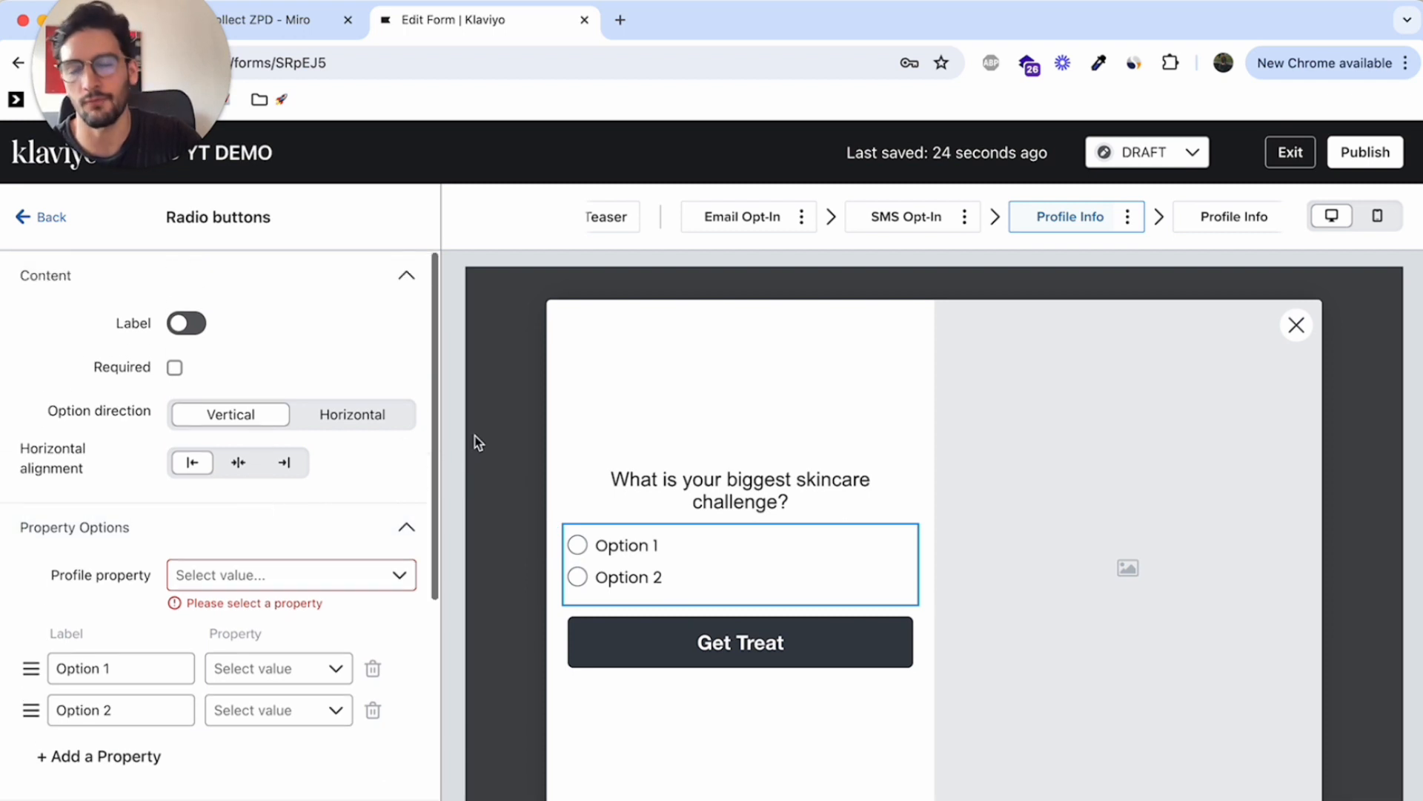
scroll(372, 572, down, 5)
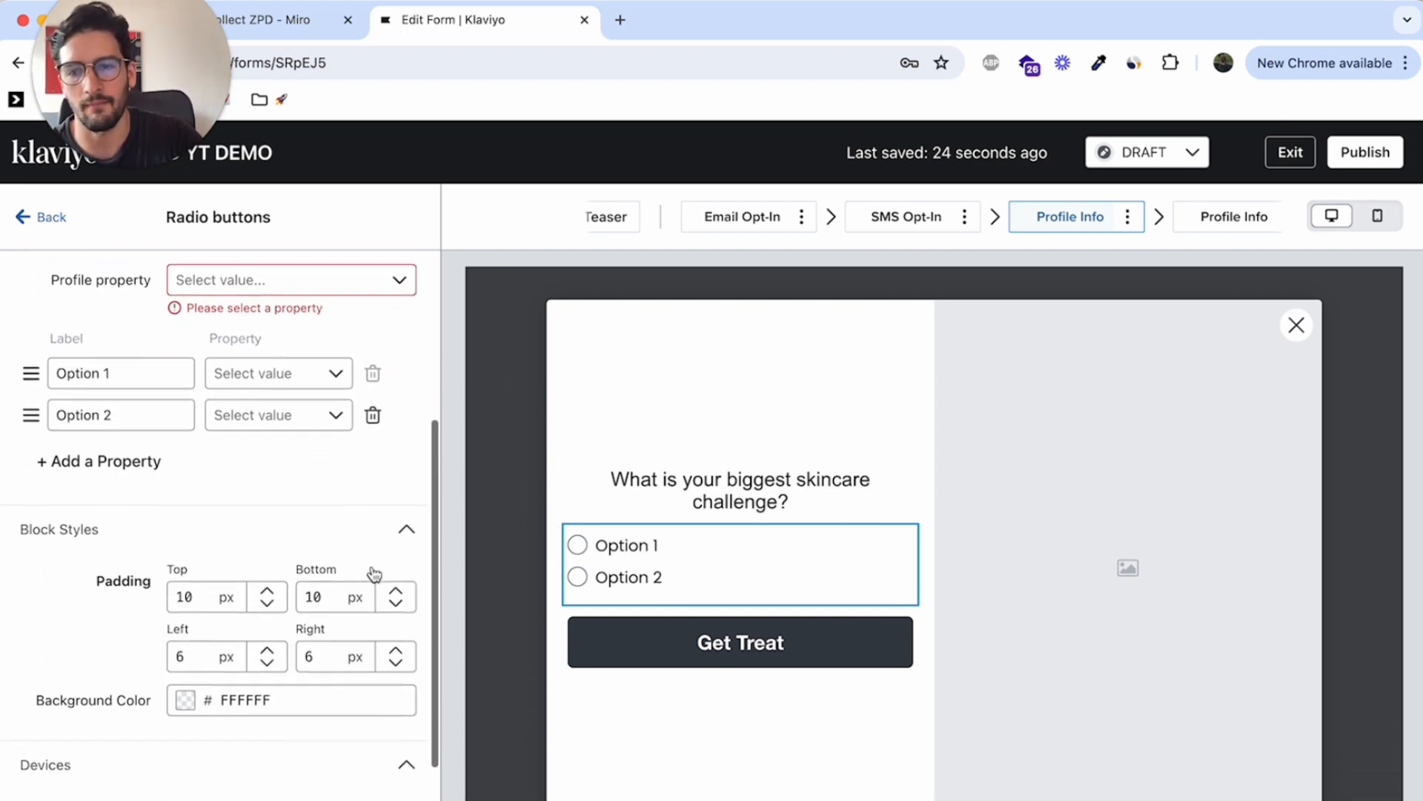
scroll(373, 572, down, 1)
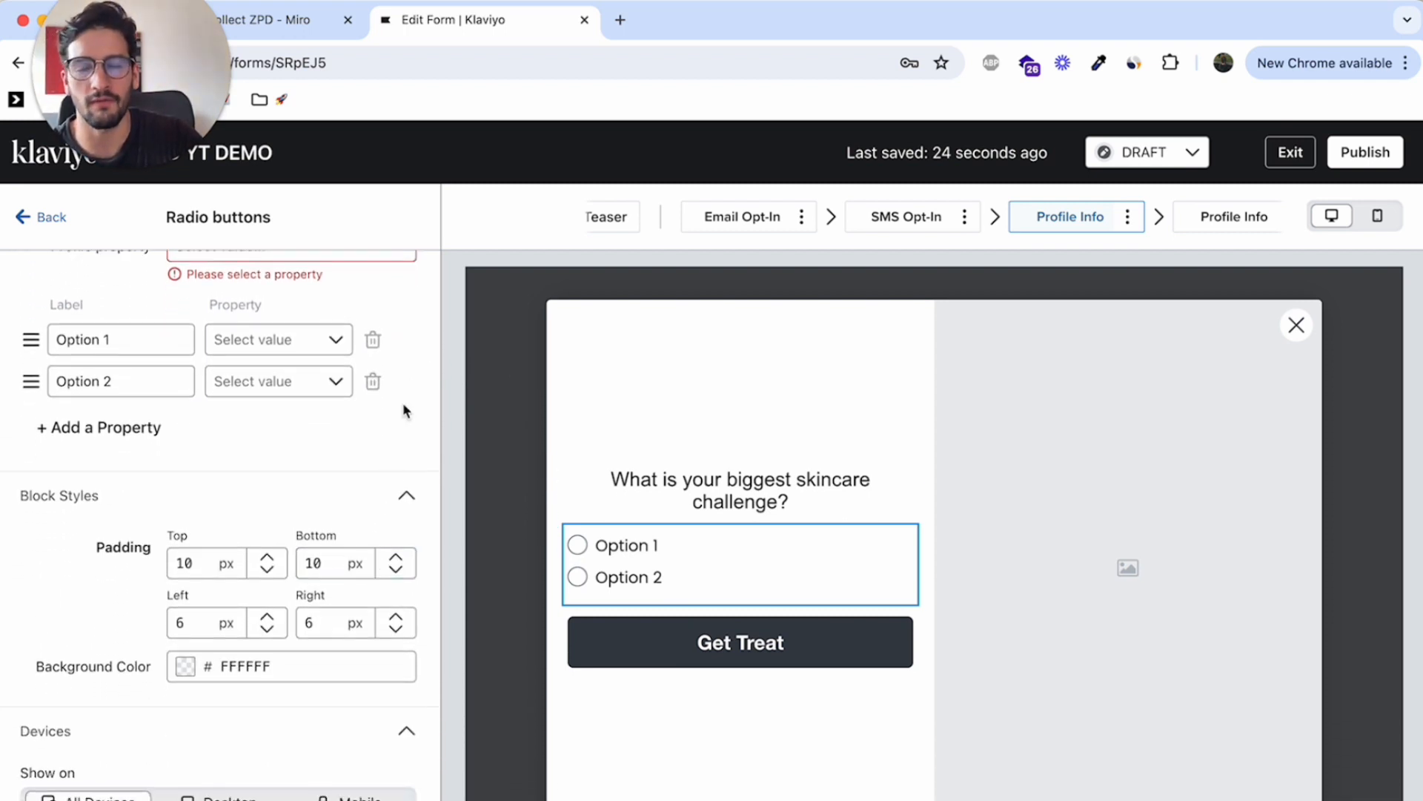
Label the two radio button options "Fine Lines" and "Acne"
scroll(255, 512, up, 5)
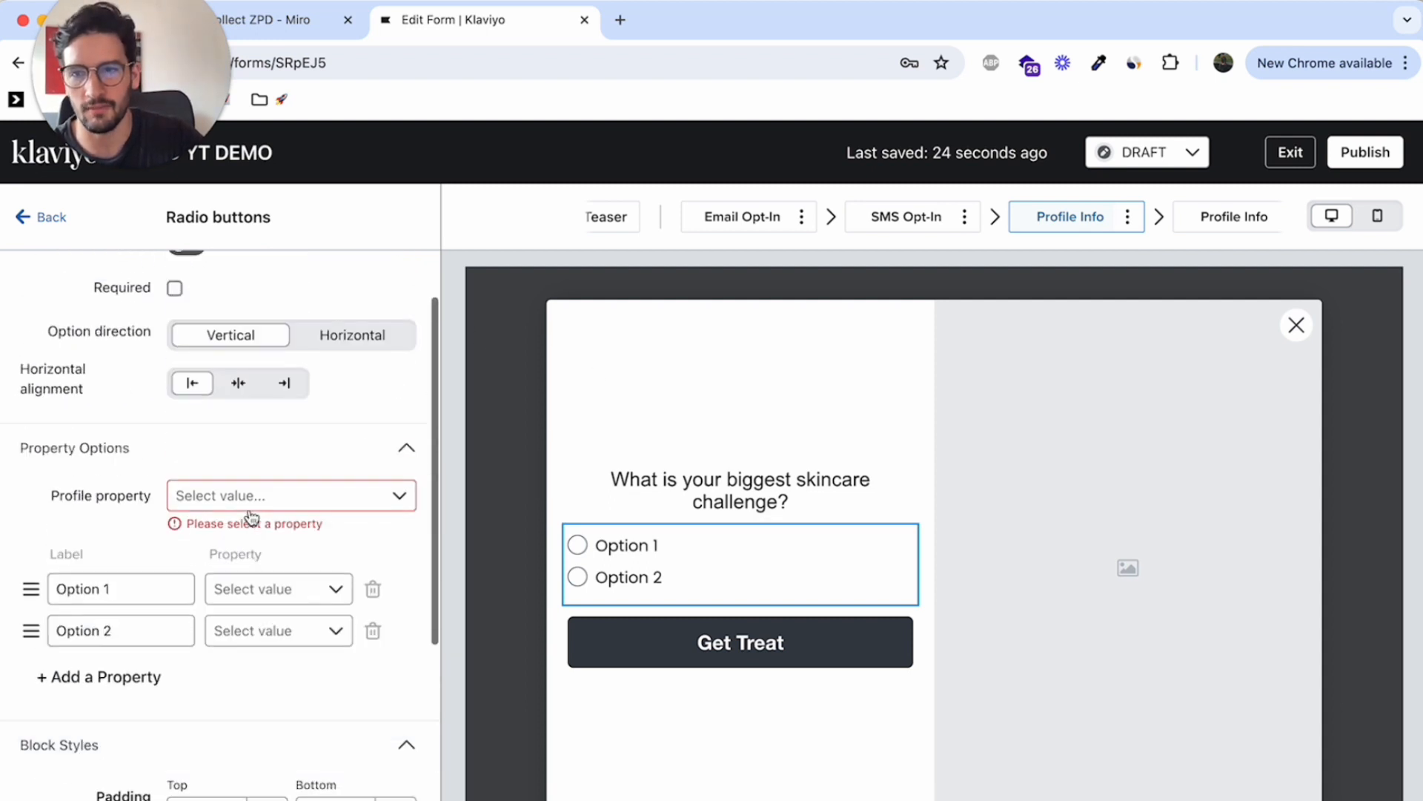
triple_click(119, 598)
text(FIne LK)
text(s)
click(111, 629)
triple_click(111, 629)
text(Acbe)
key(BackSpace)
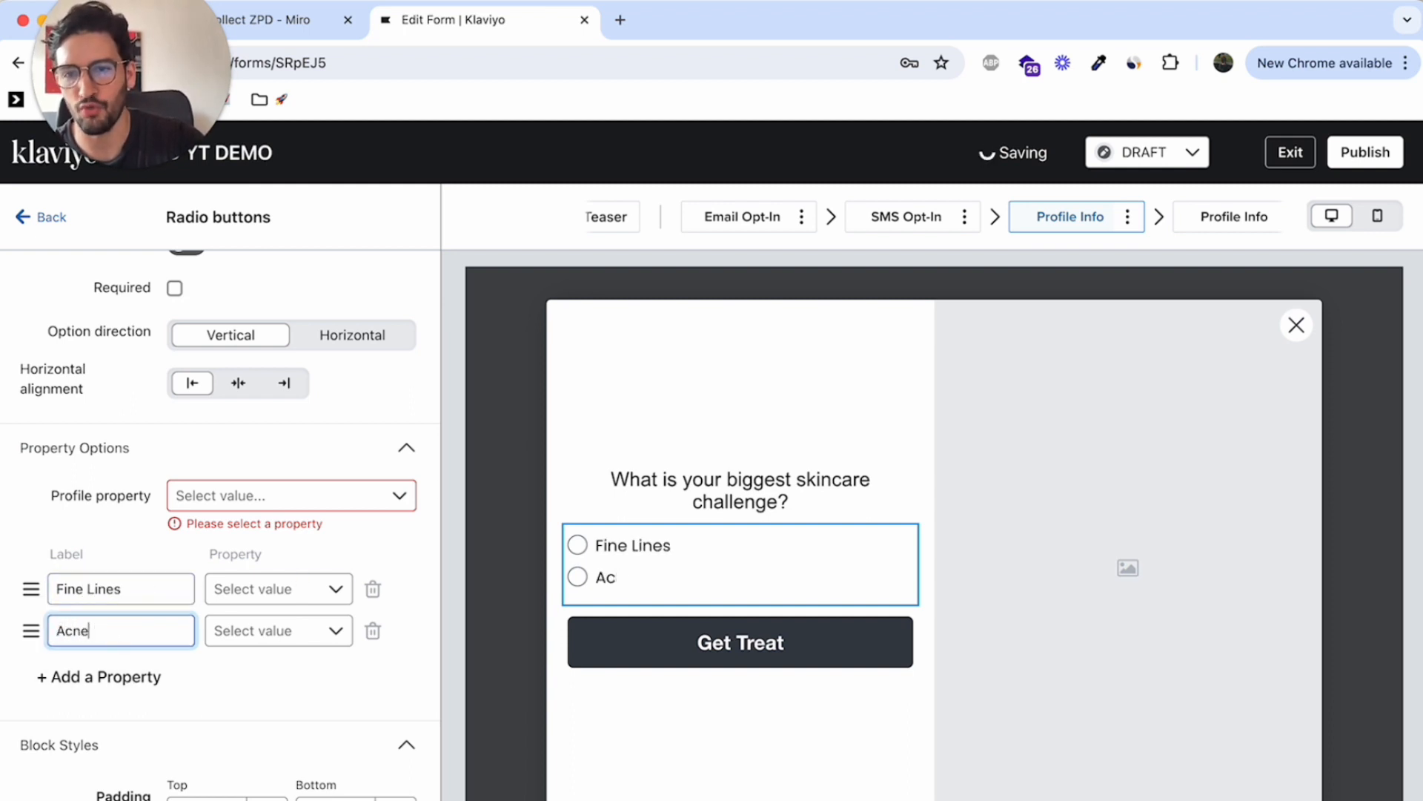
Try to assign property values matching the labels of the "Fine Lines" and "Acne" radio button options
click(312, 591)
text(Fine Lines)
click(376, 585)
click(289, 631)
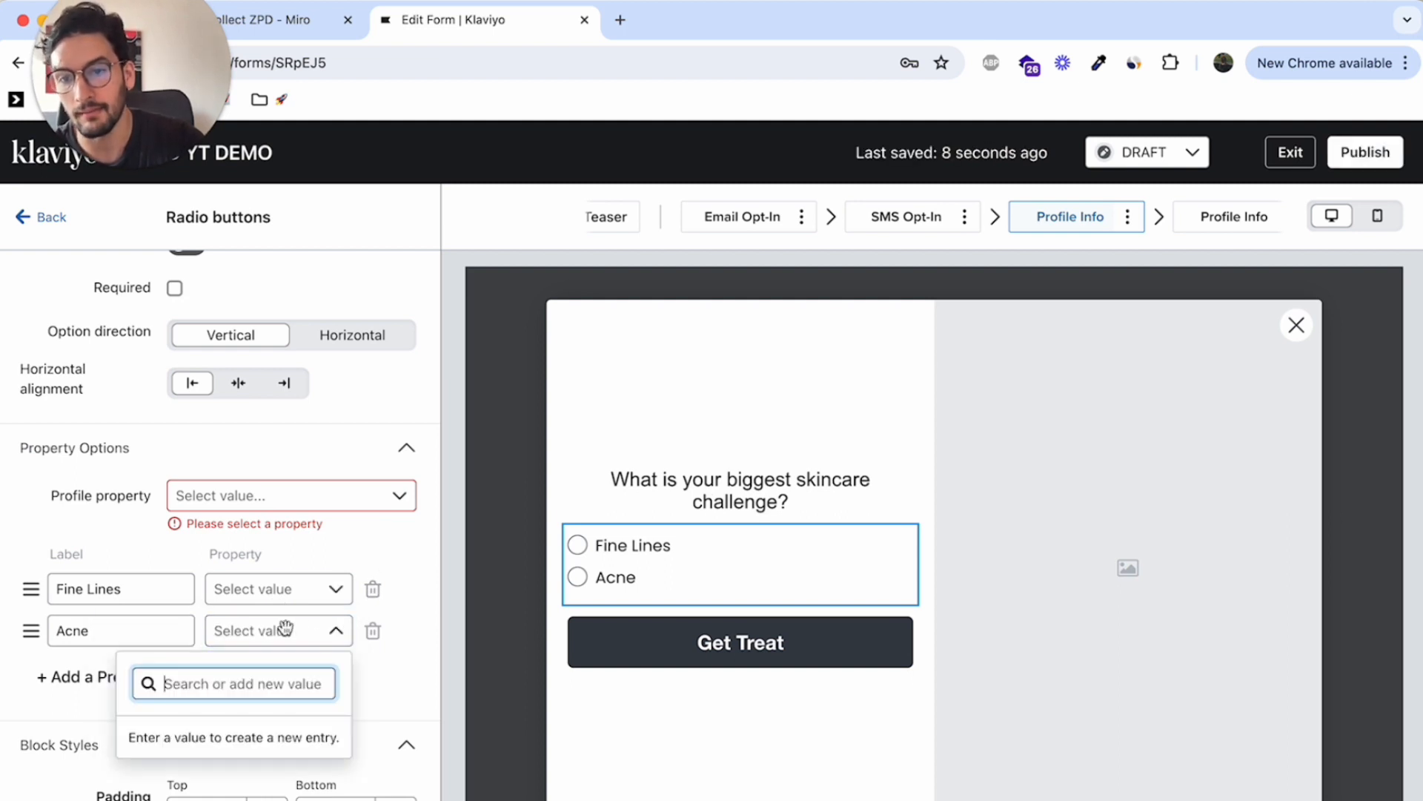
text(Acne)
key(Escape)
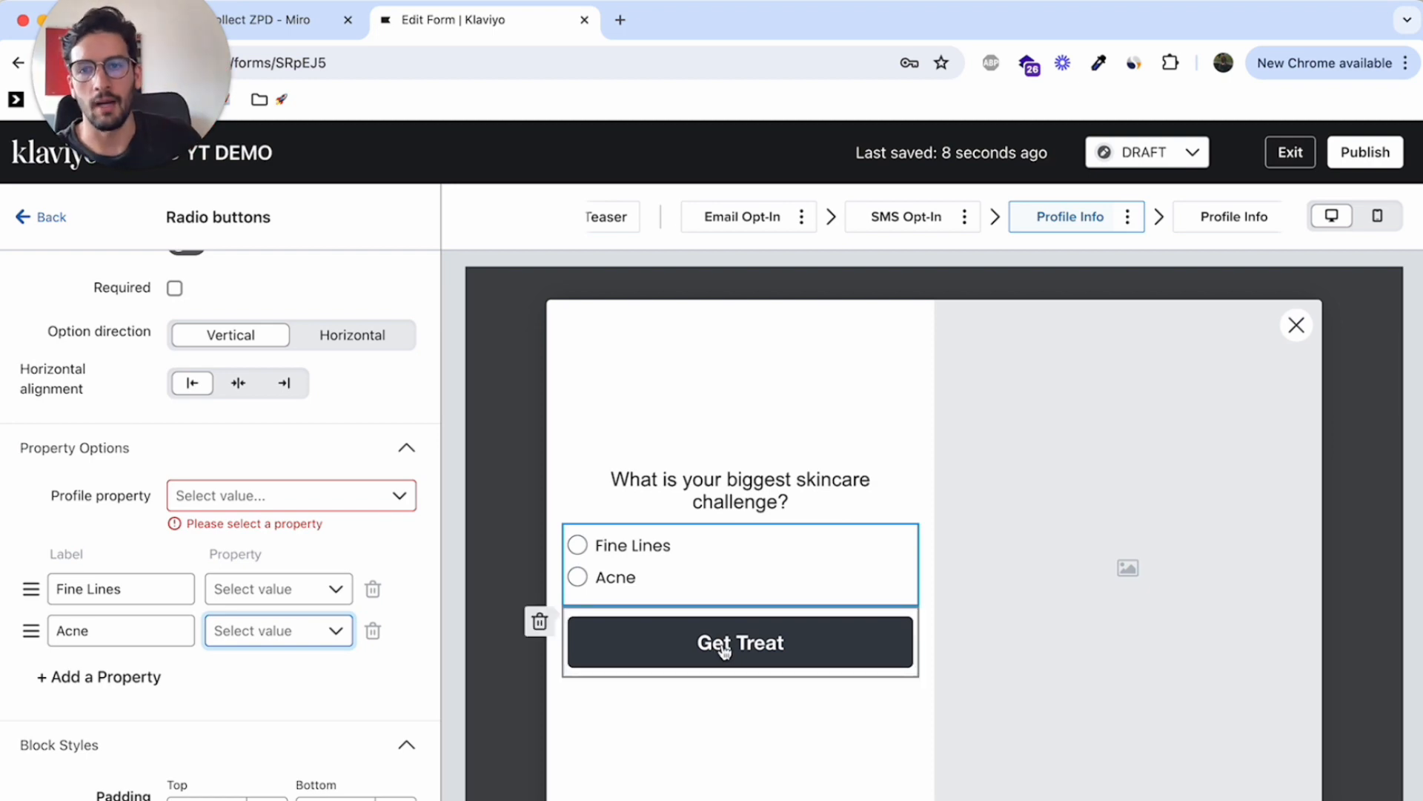
click(839, 388)
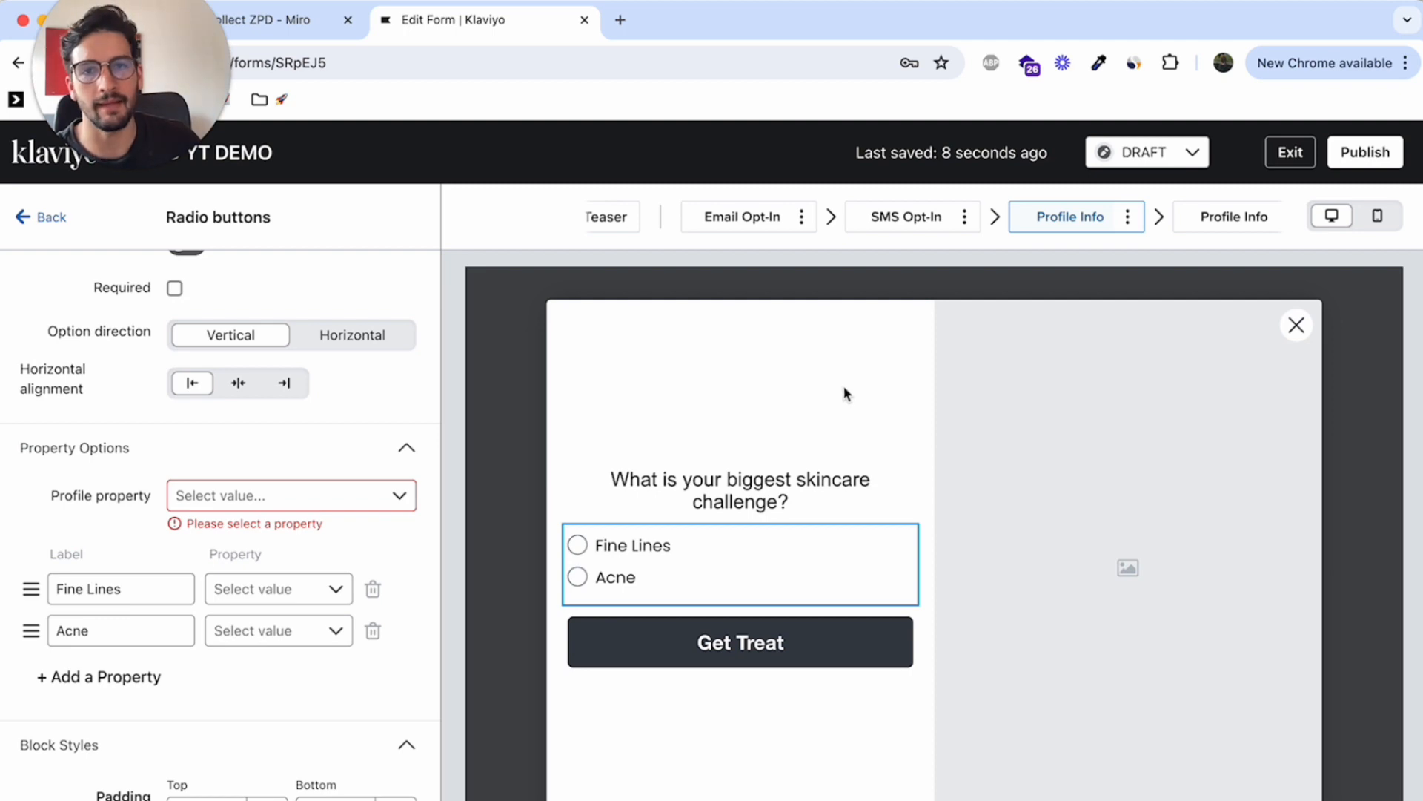
Add another hidden-field property row to the "Get Treat" button and change its button text to "Fine Lines"
click(760, 636)
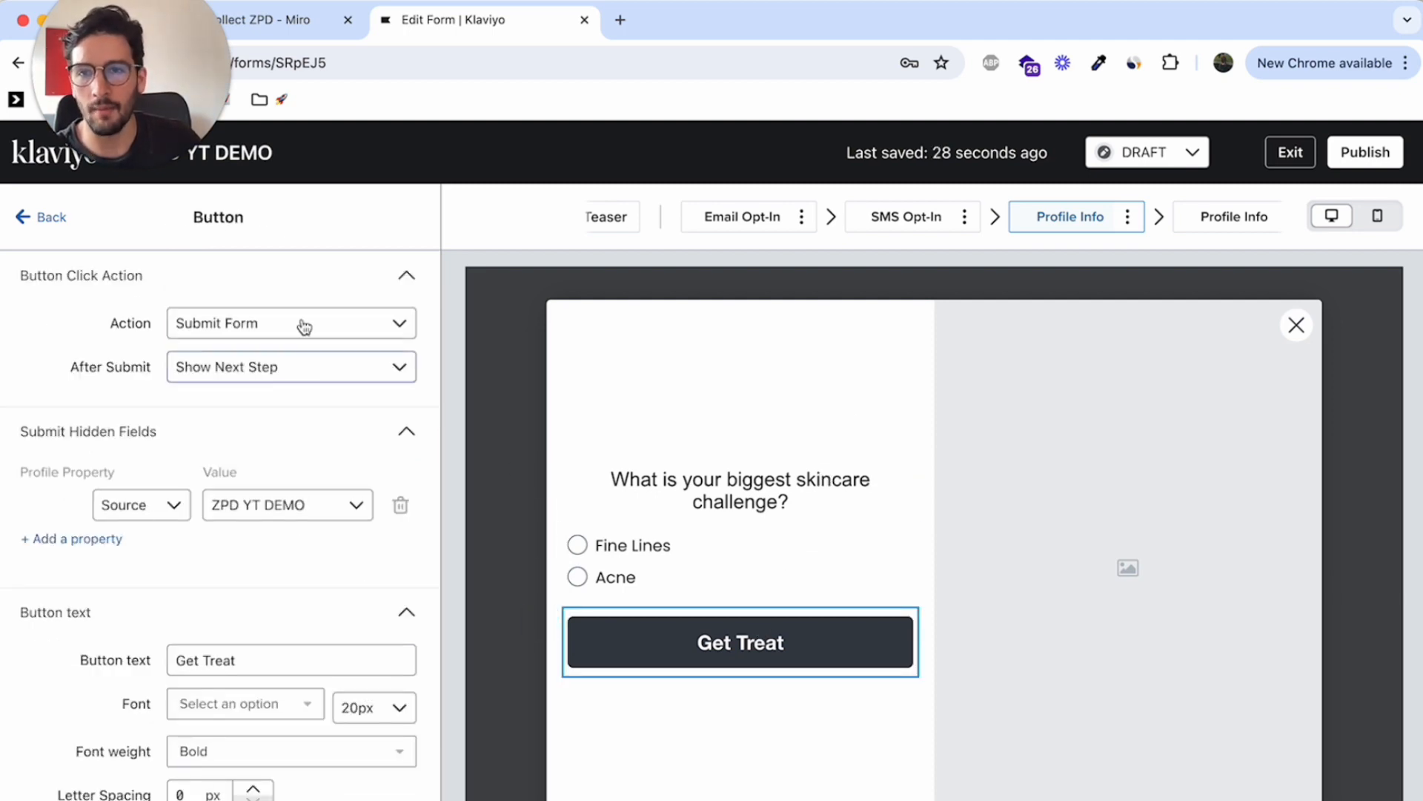
click(45, 218)
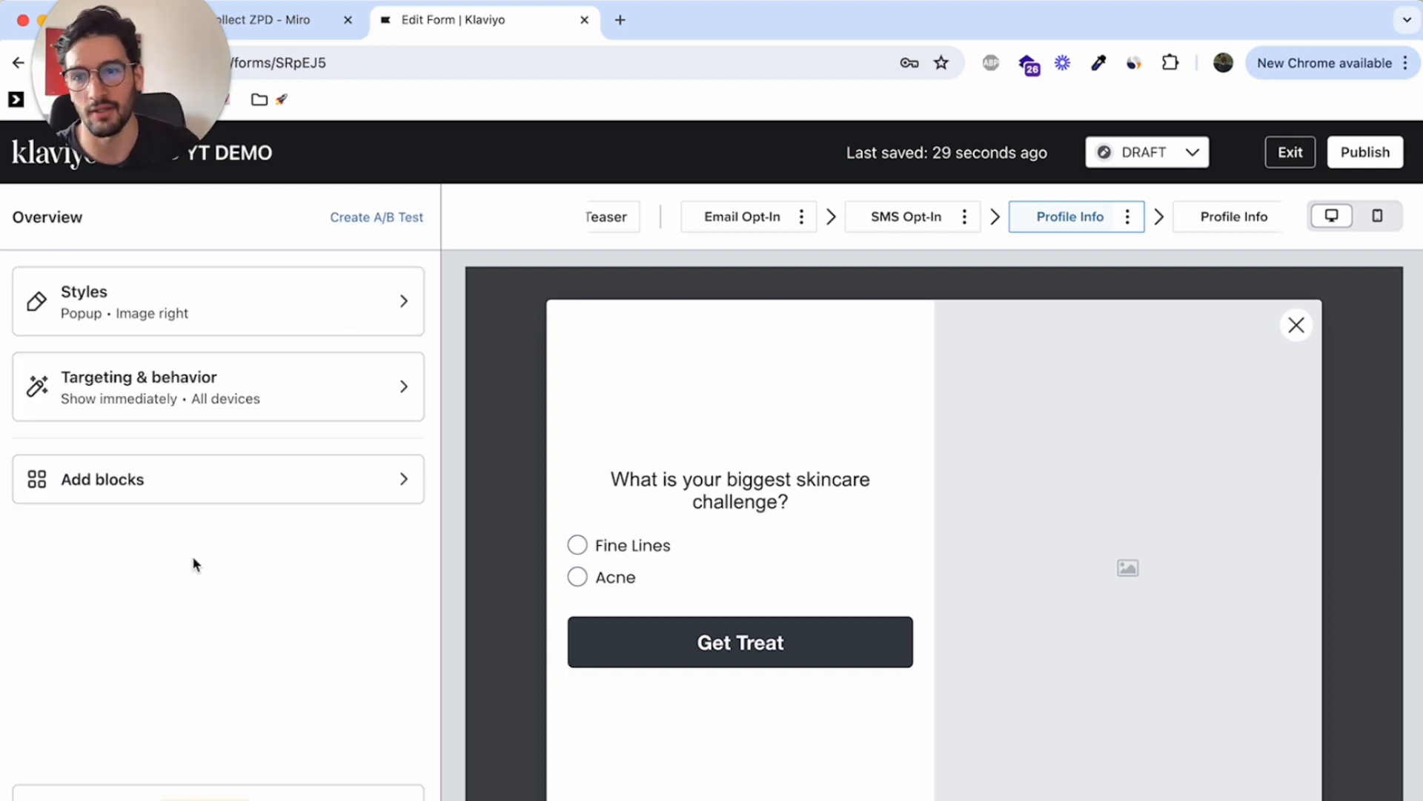
click(689, 643)
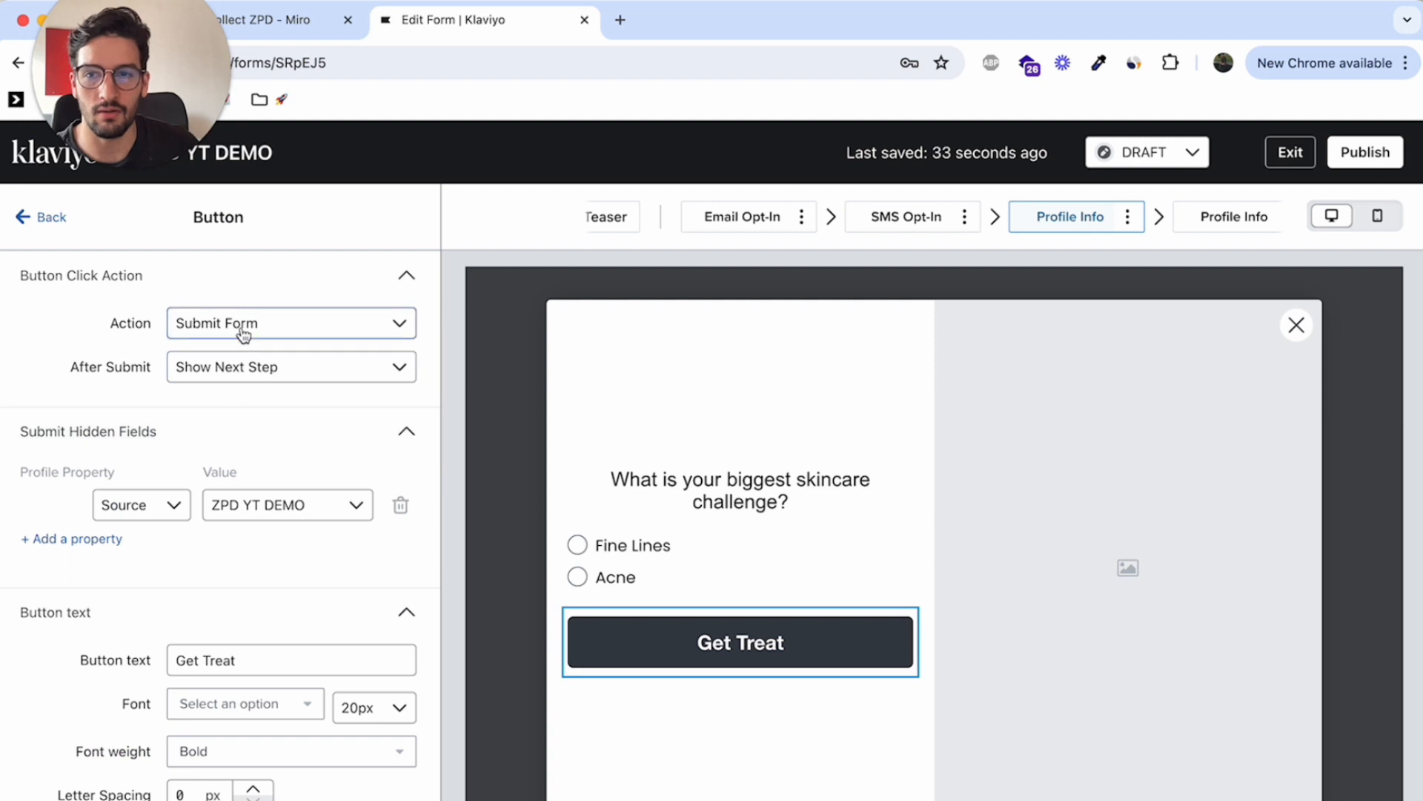
click(72, 539)
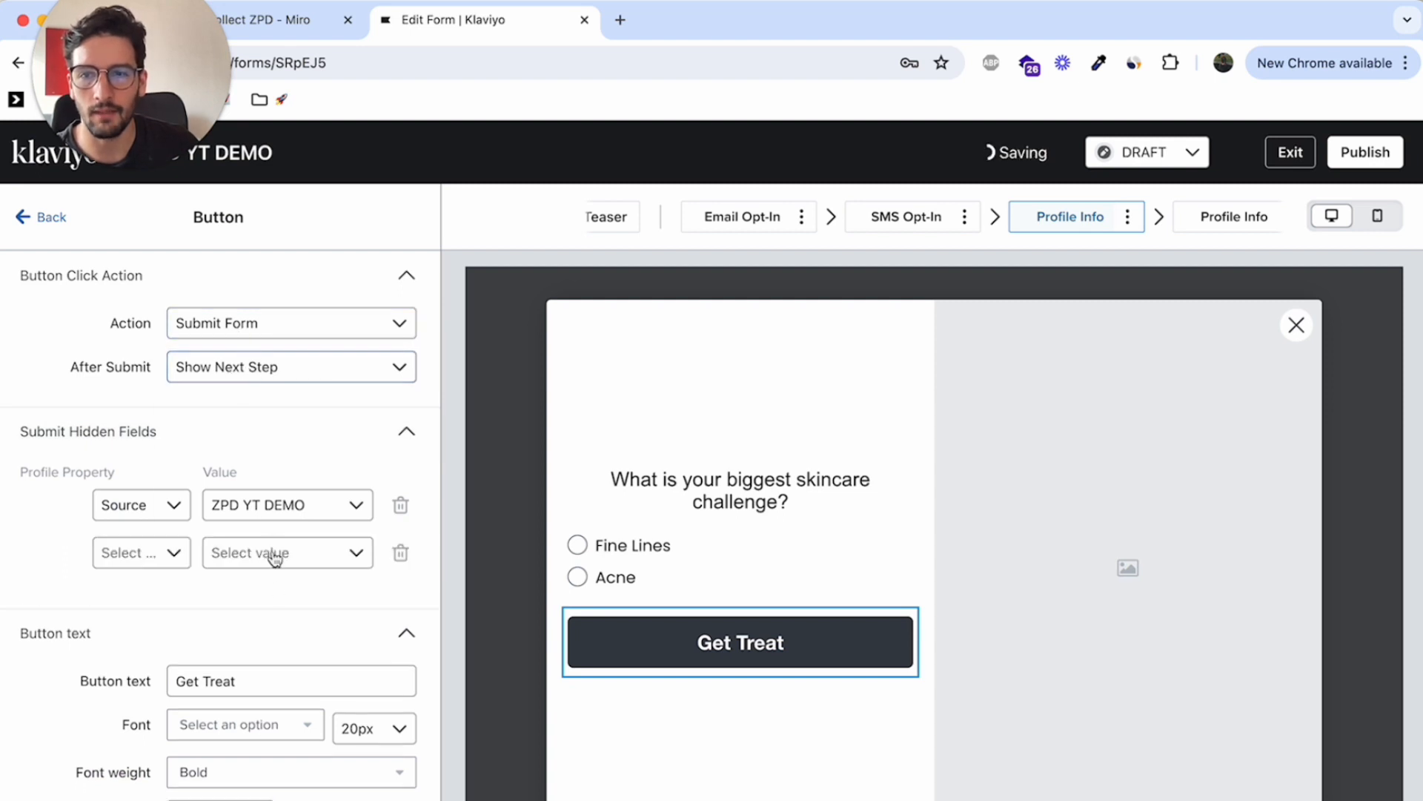
triple_click(232, 674)
text(Fine L)
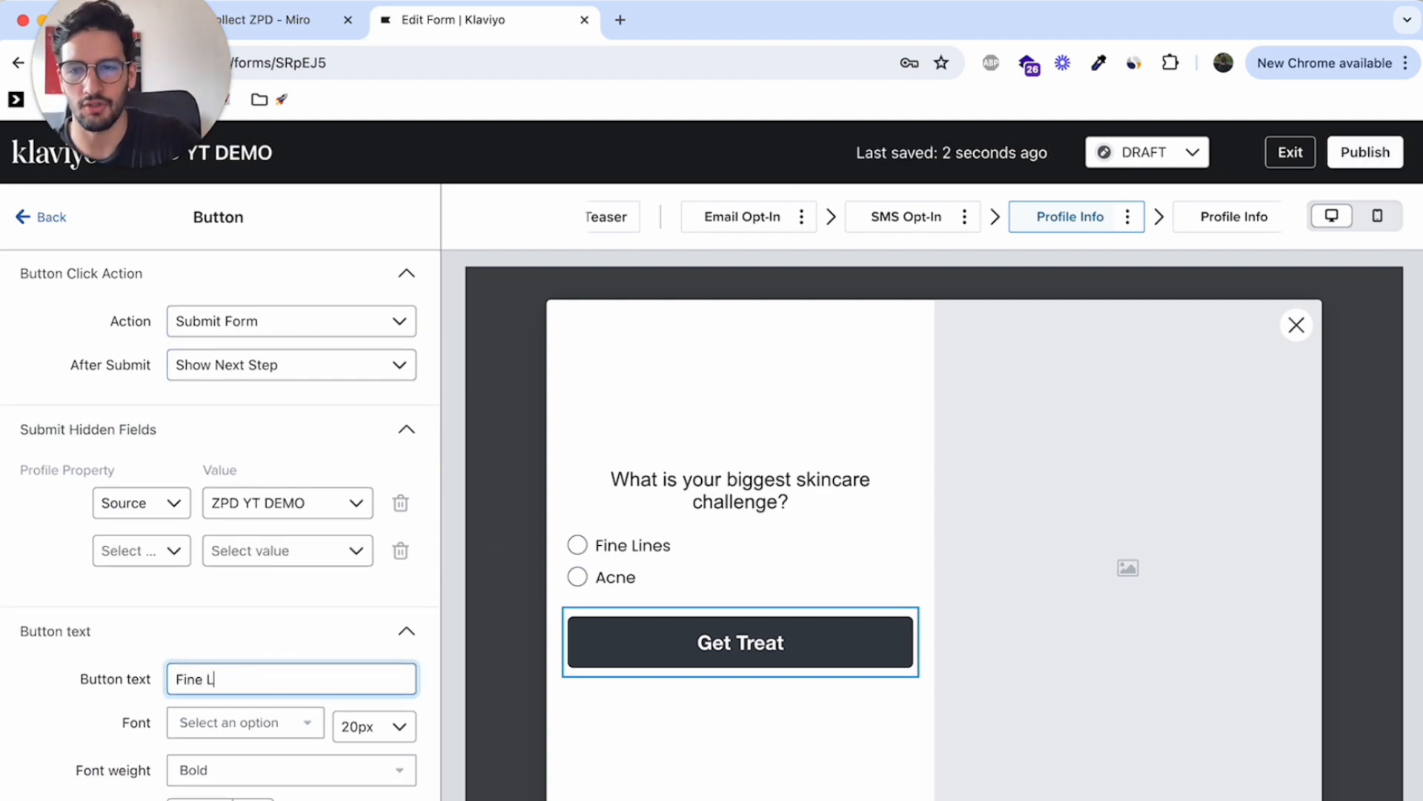
text(ines)
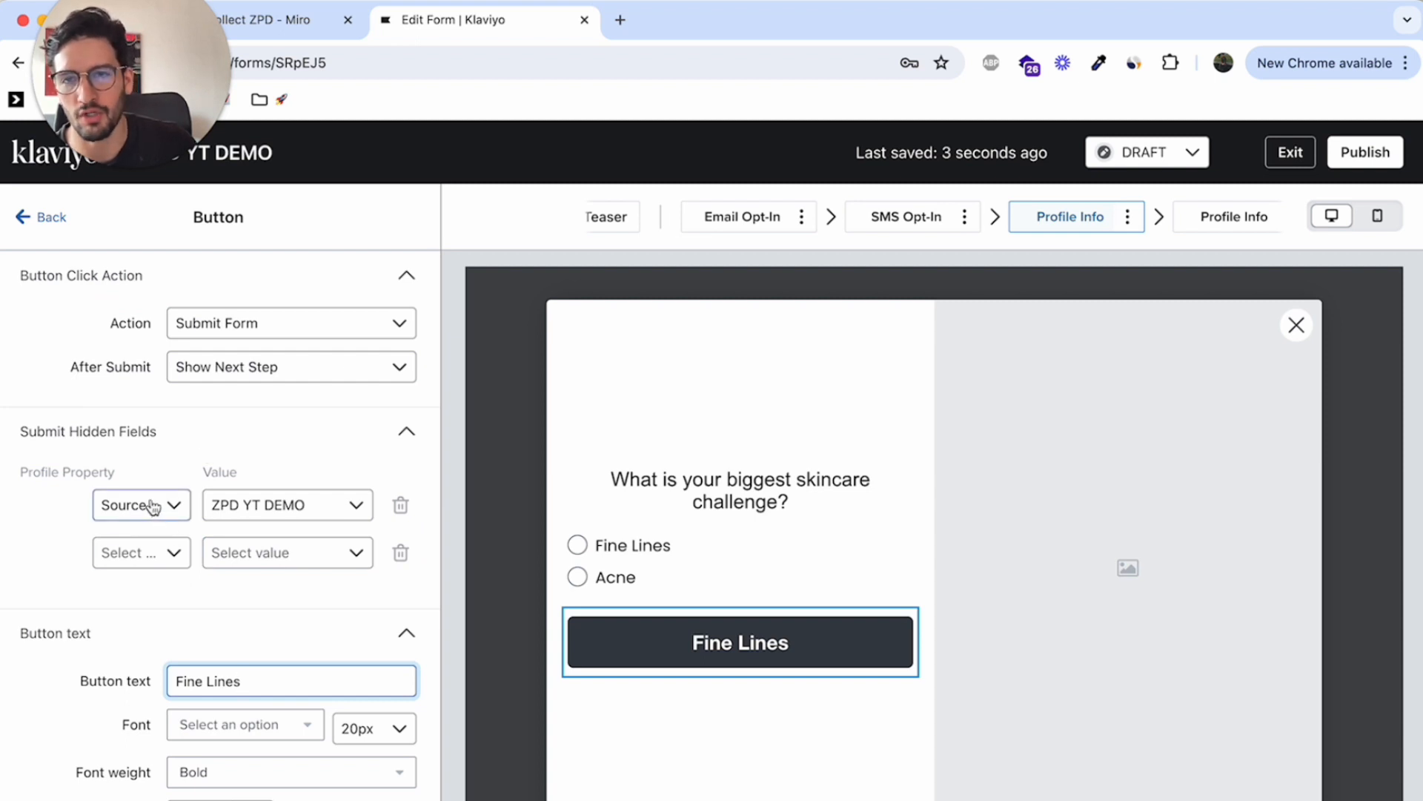
Try to set the "Fine Lines" button's new hidden field to profile property "Problem" with the value "Fine Lines"
click(146, 552)
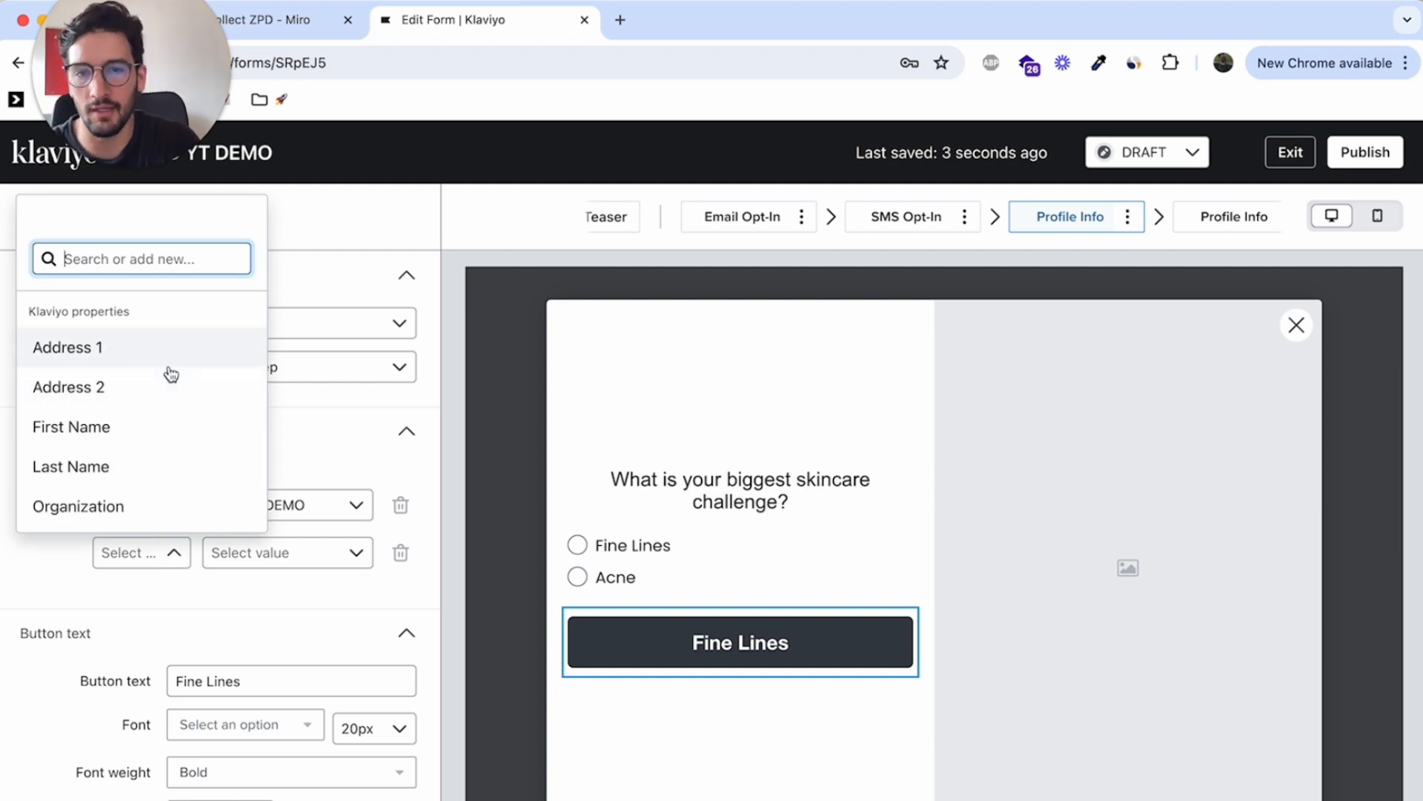
text(Problem)
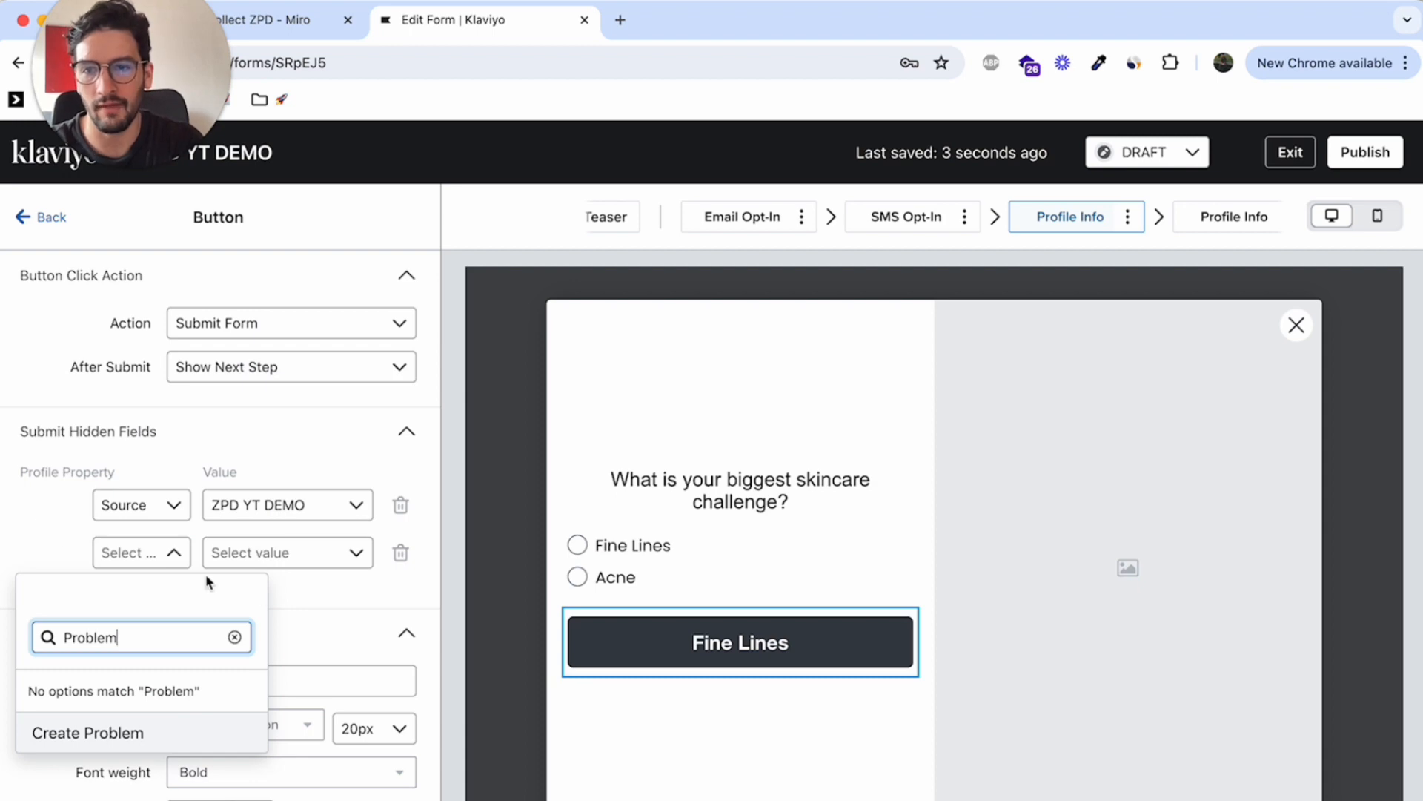
click(291, 565)
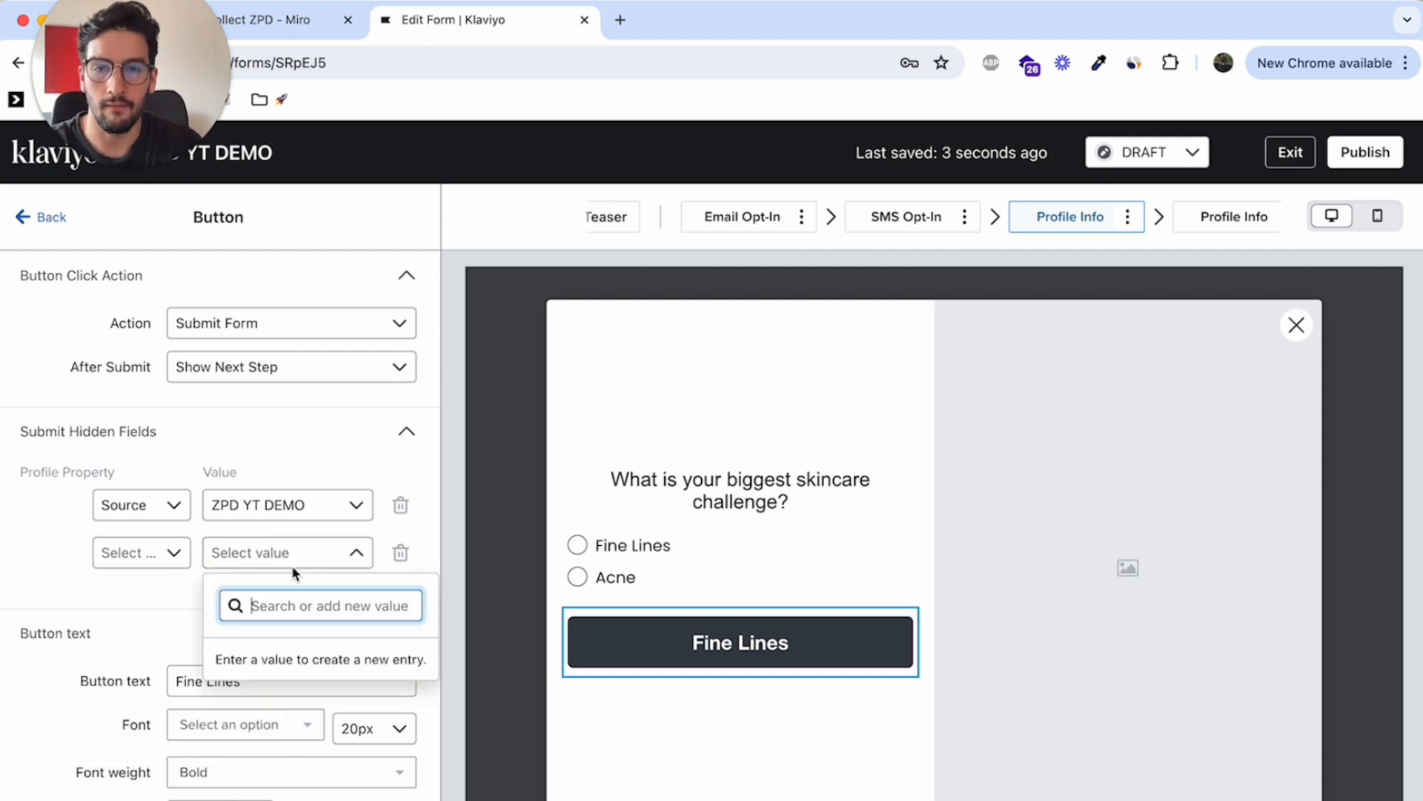
text(Fine Lines)
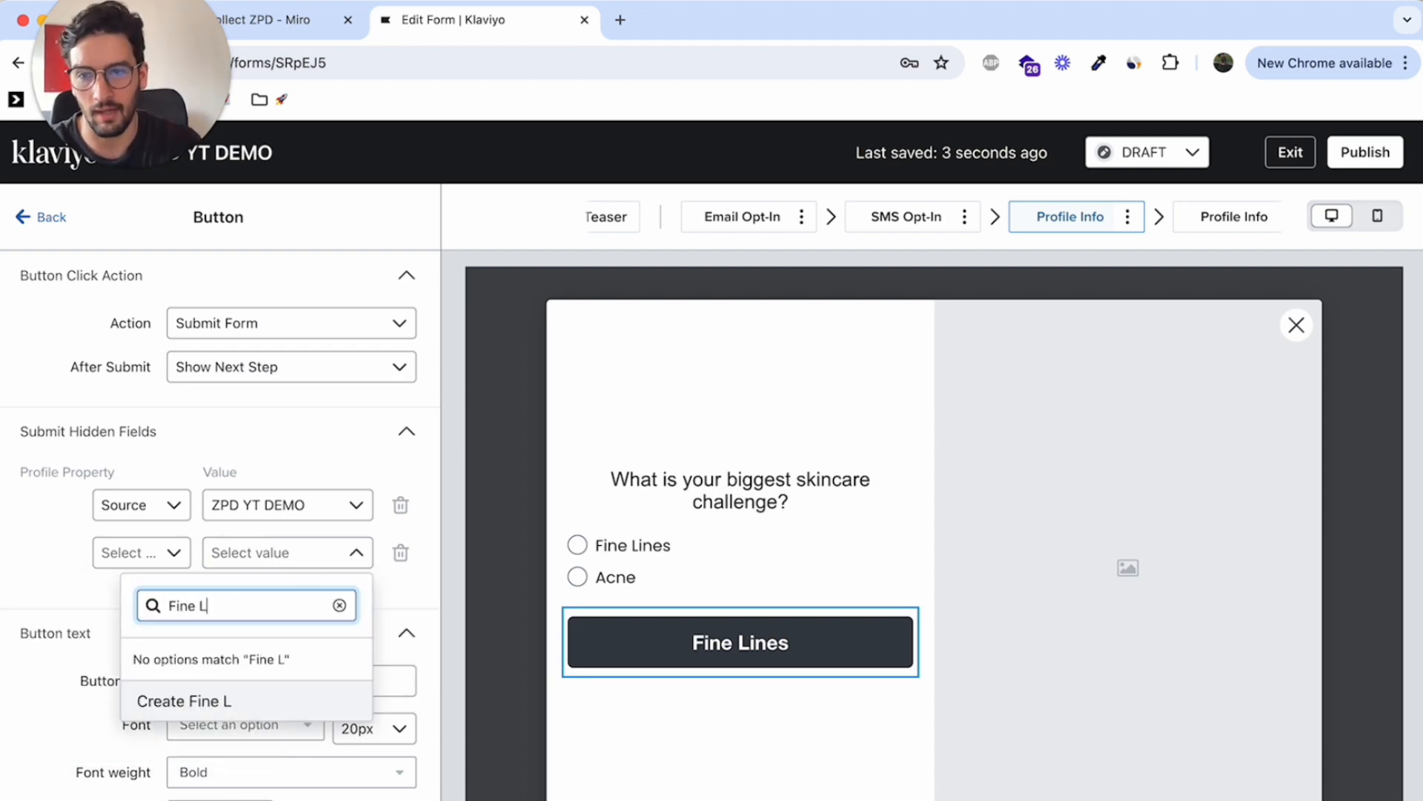
click(25, 531)
Insert a new button block directly below the "Fine Lines" button
click(23, 216)
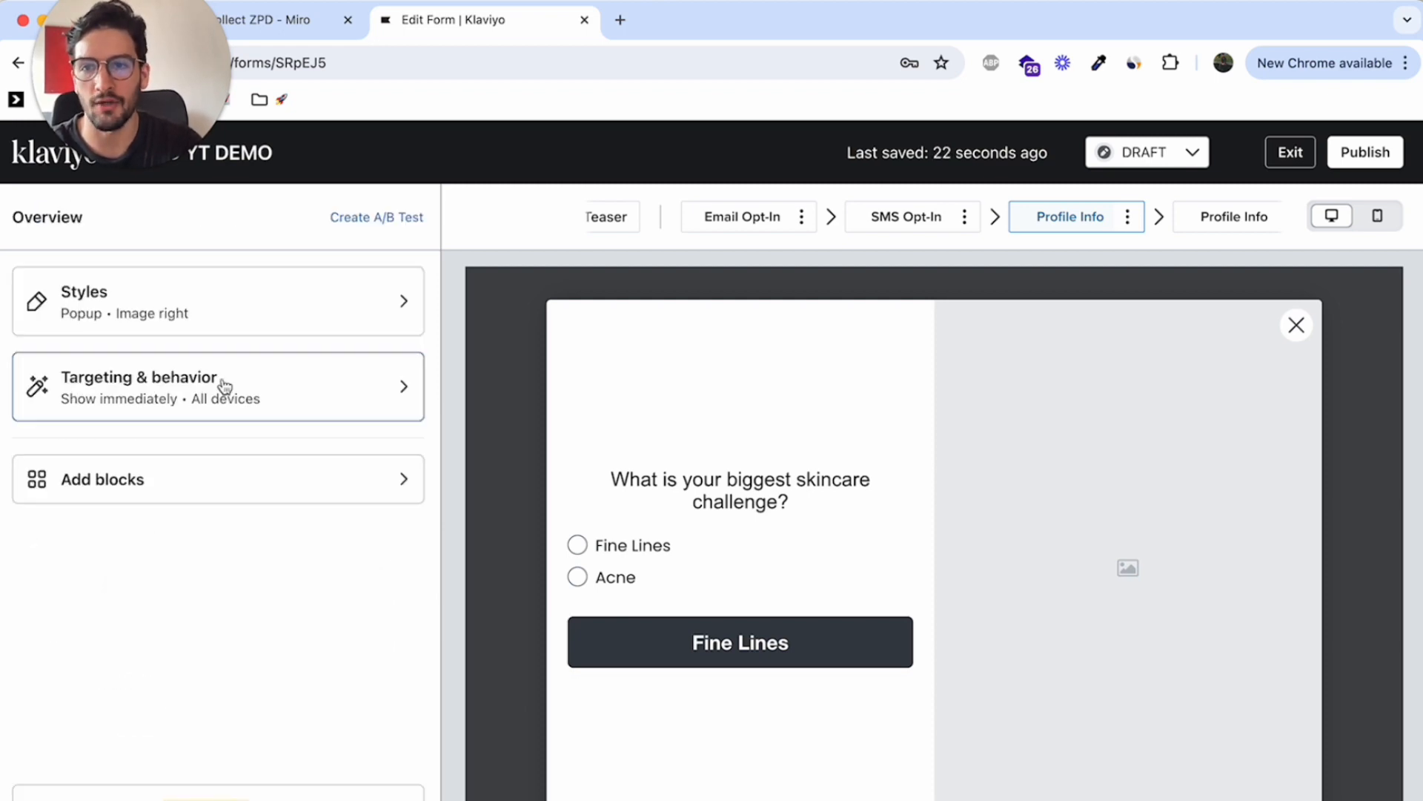
click(174, 479)
scroll(392, 455, down, 3)
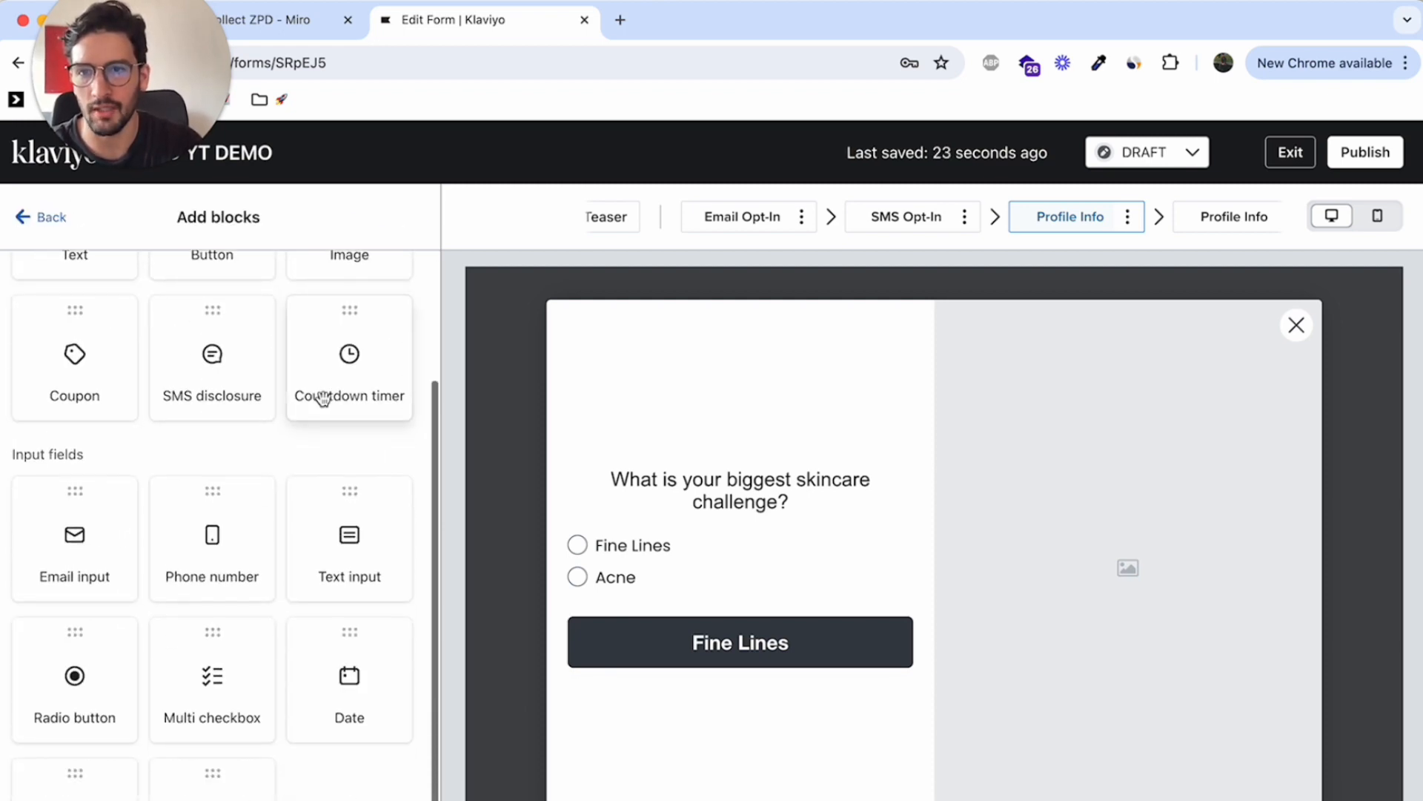
drag(243, 284, 737, 670)
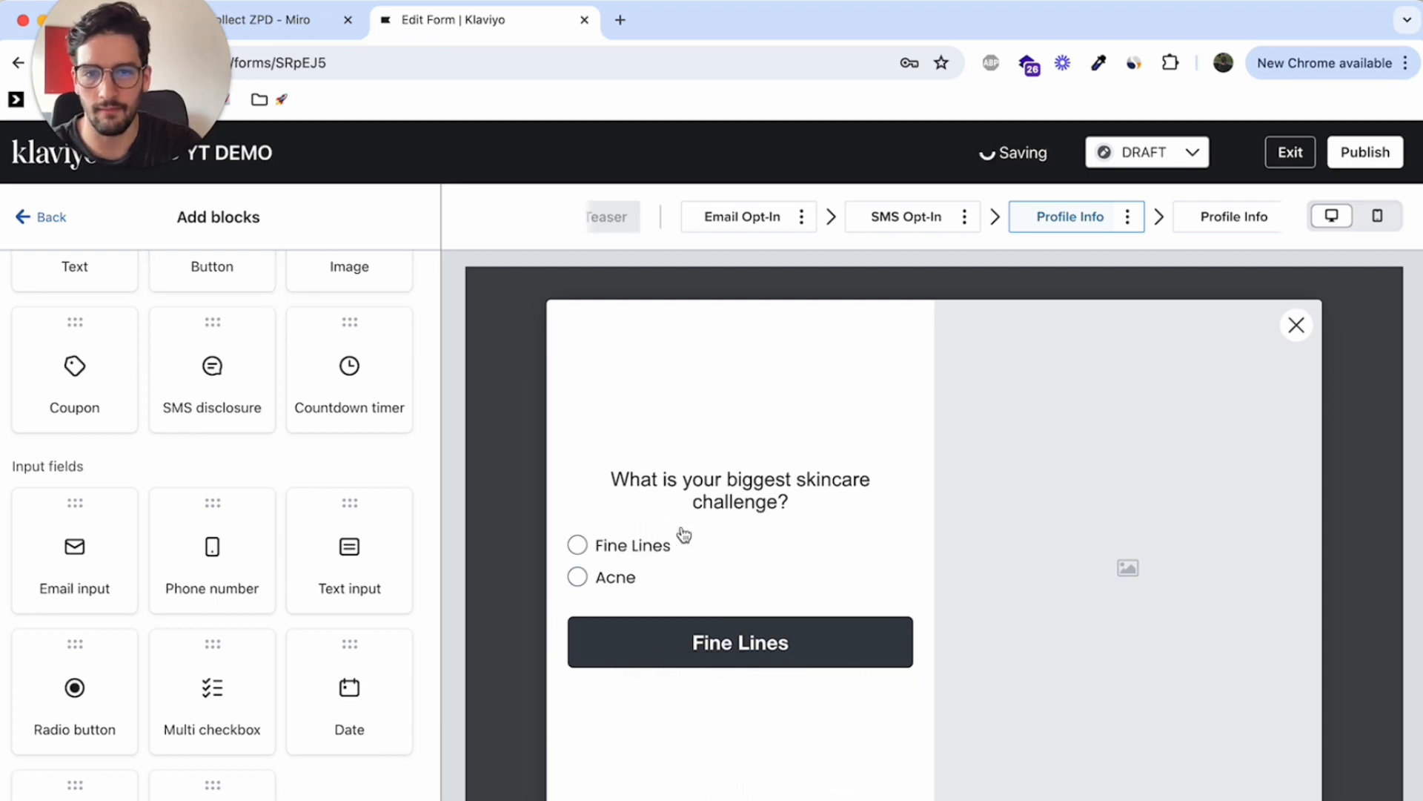
Set the new button's action to Submit Form, with Show Next Step after submitting
click(253, 322)
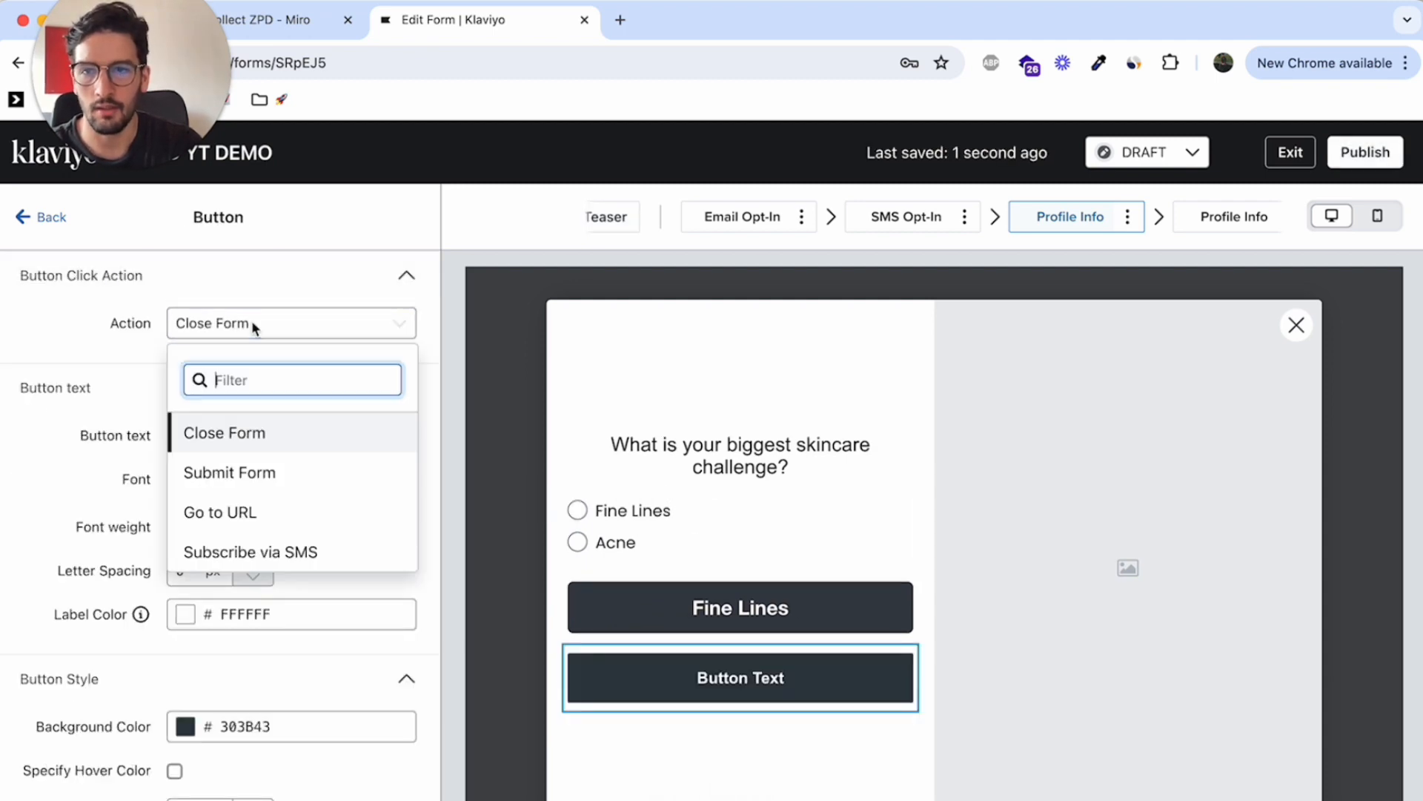
click(257, 481)
click(280, 374)
click(165, 375)
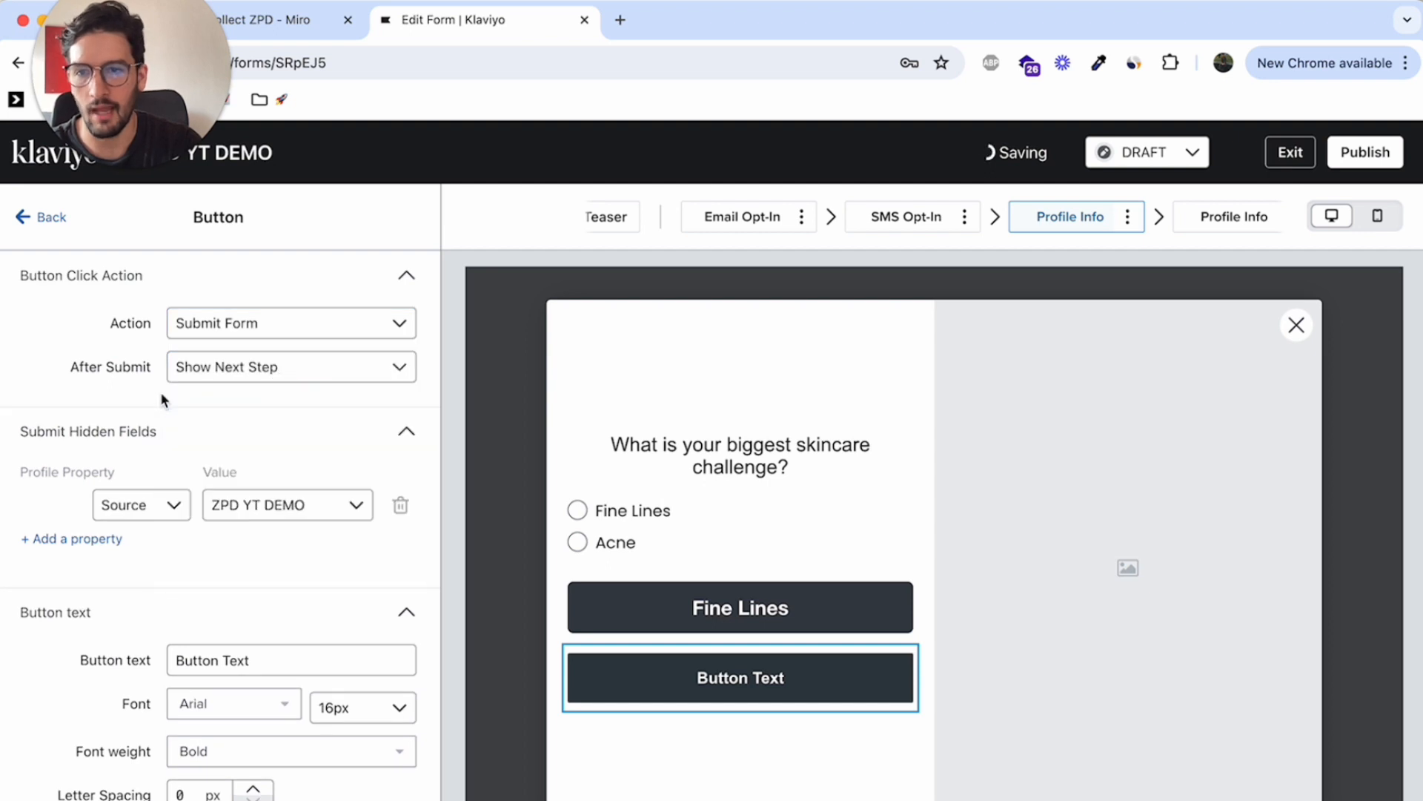
Add a hidden-field property row to the new button and try to set it to "Problem" with the value "Acne"
click(108, 539)
click(165, 557)
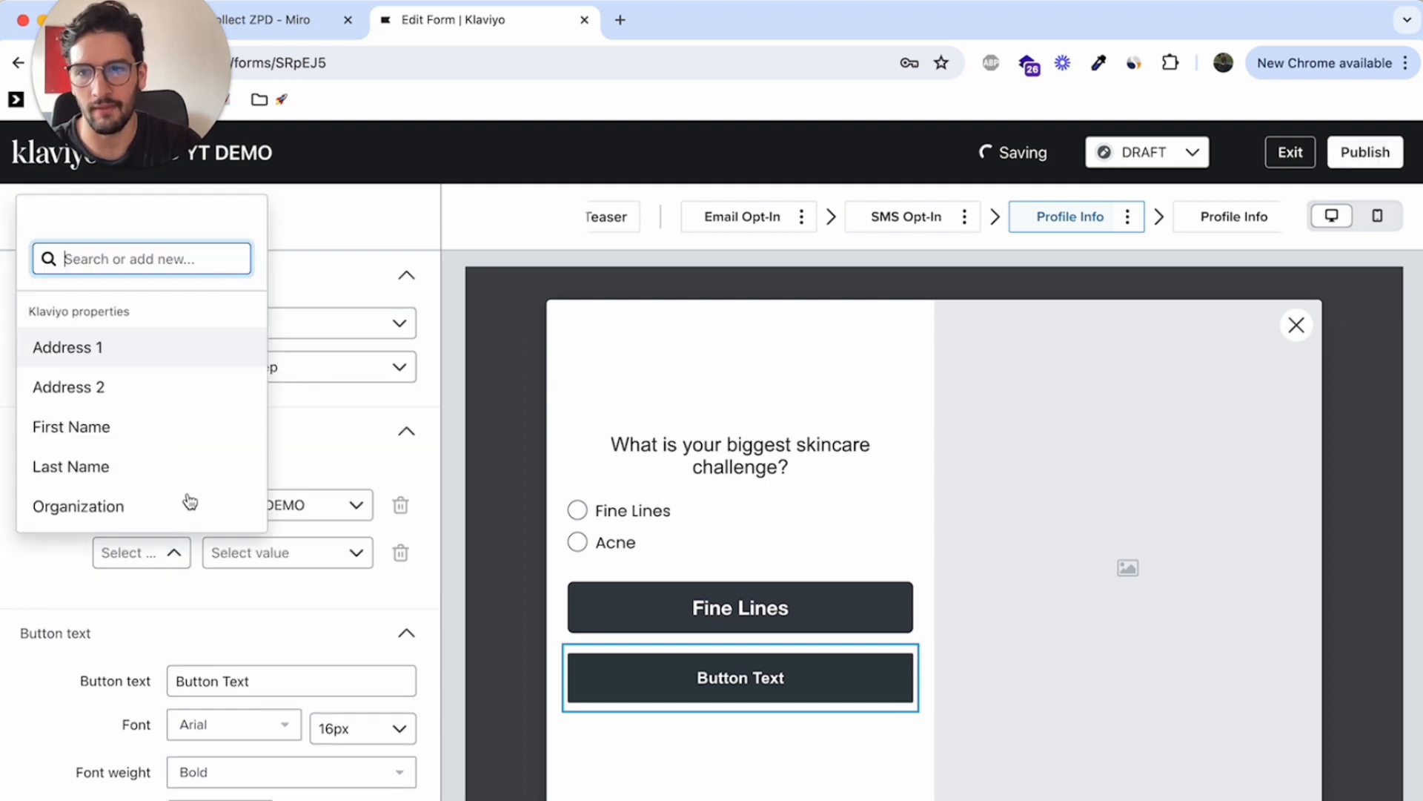
text(Prblem)
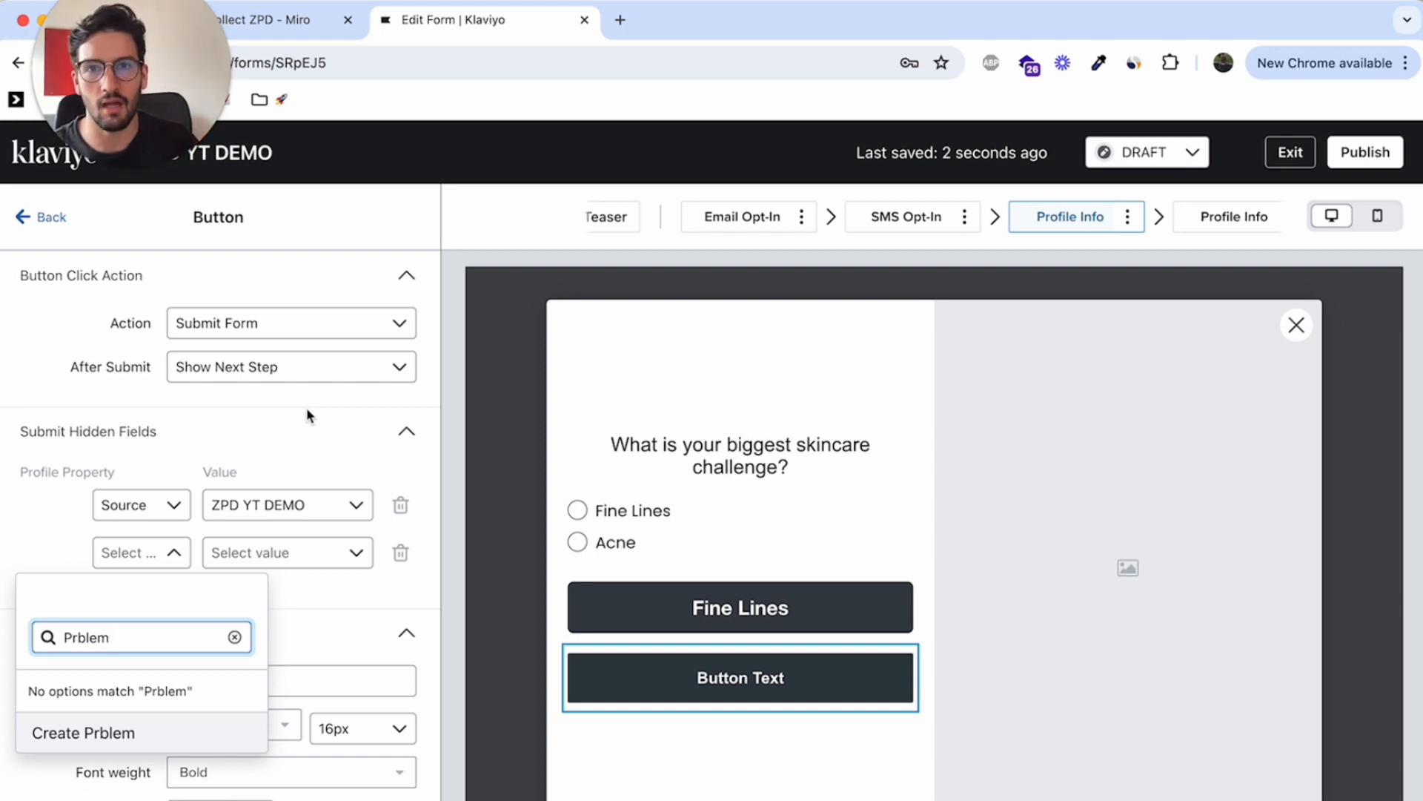
key(BackSpace)
key(BackSpace)
key(BackSpace)
key(BackSpace)
key(BackSpace)
text(roblem)
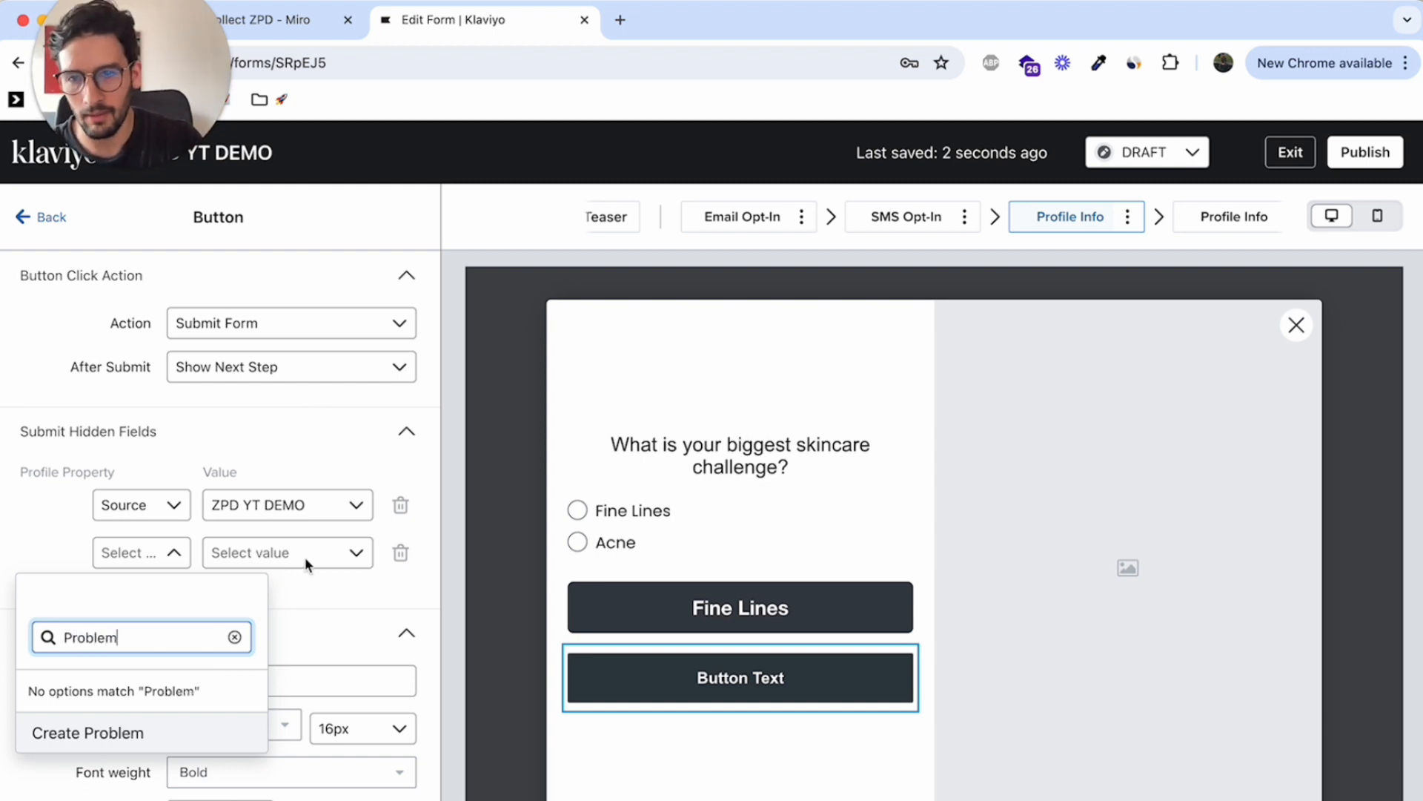
click(310, 561)
click(302, 558)
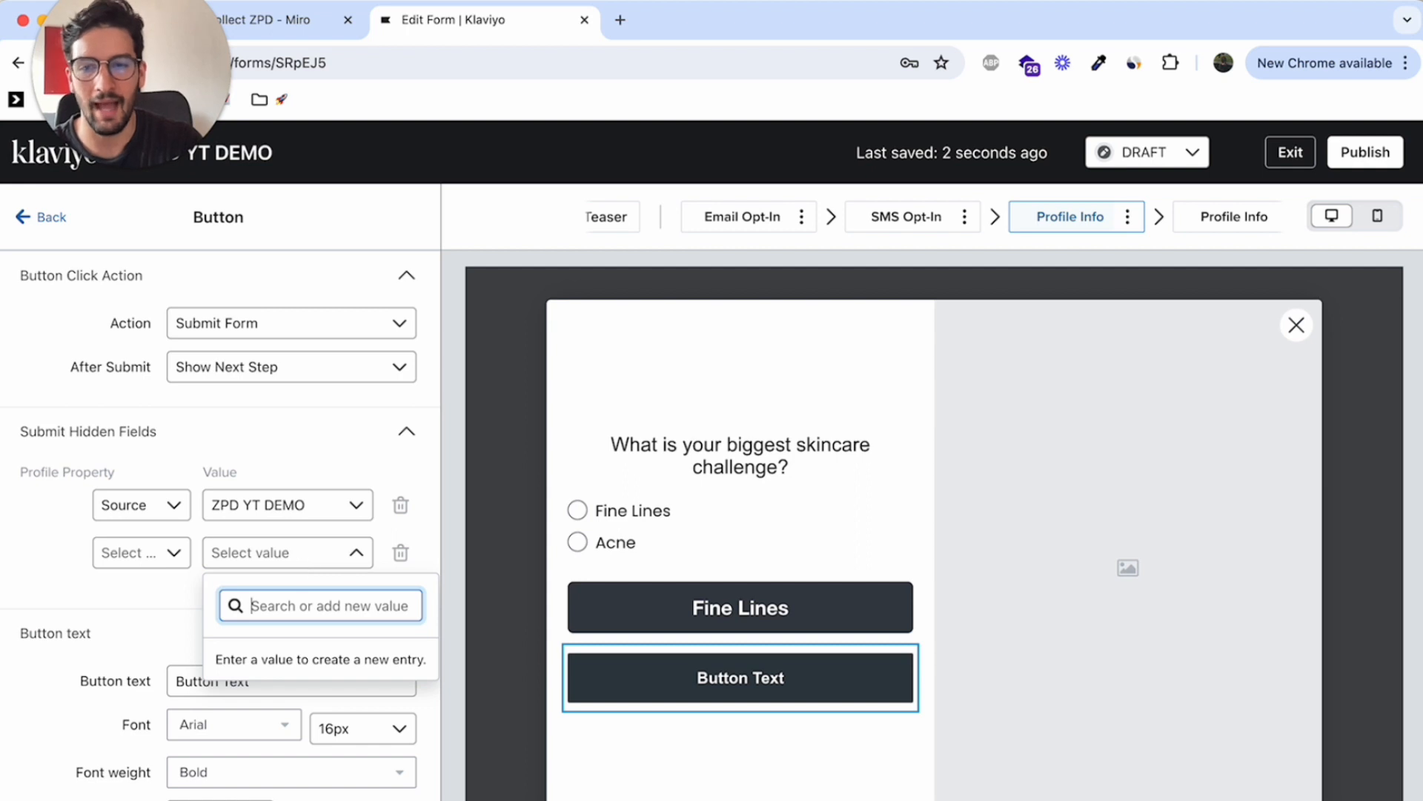
text(Acne)
click(743, 717)
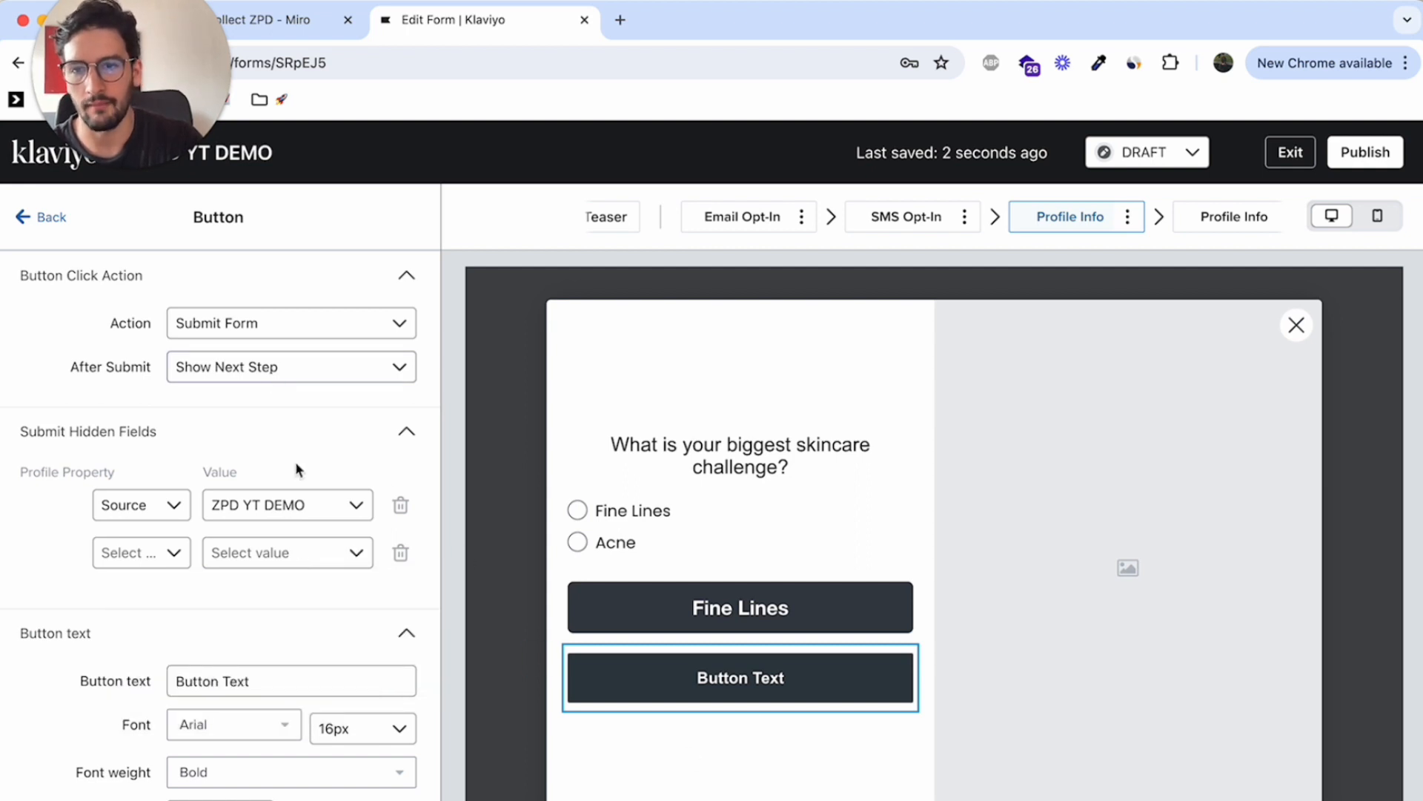
Change the new button's text to "Acne"
scroll(295, 468, down, 3)
triple_click(248, 553)
text(ACne)
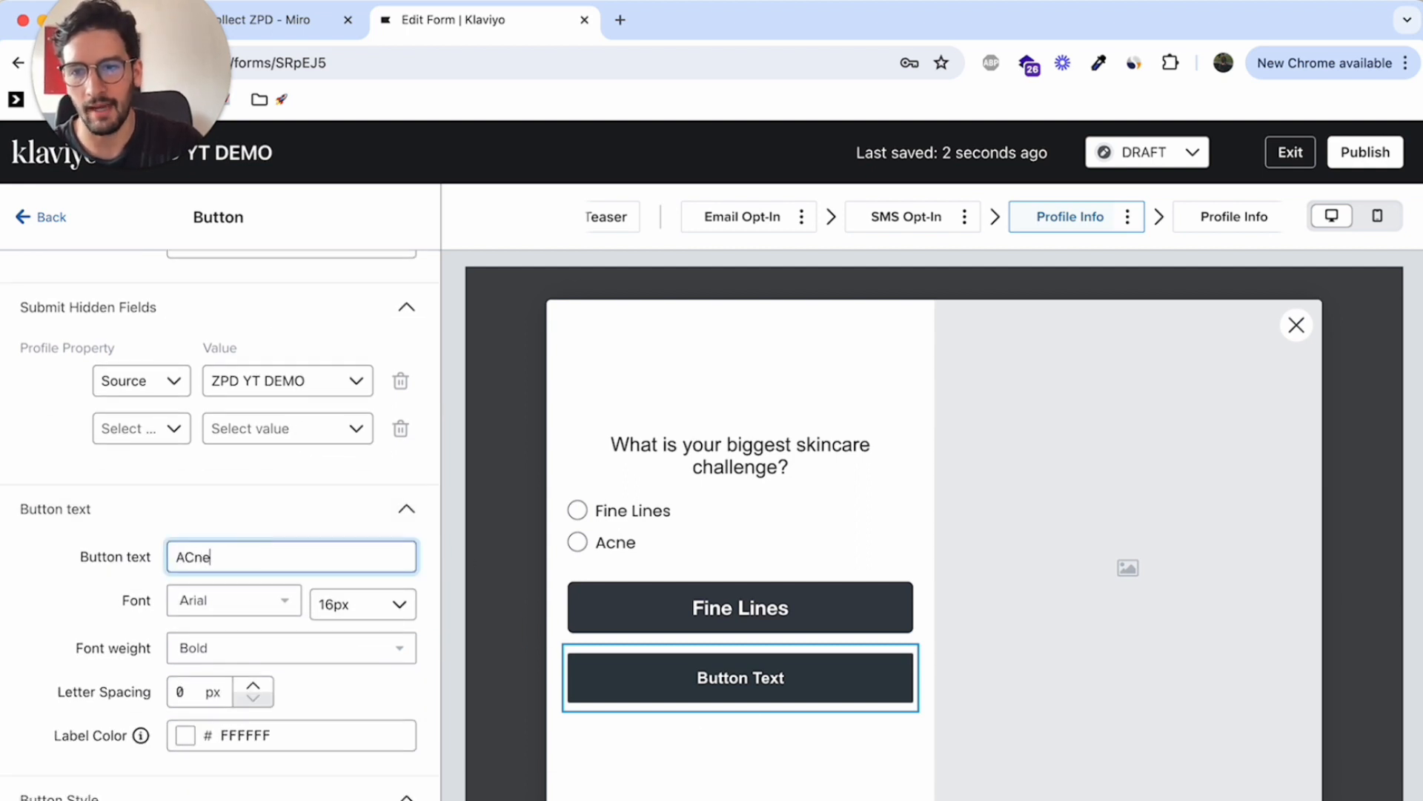
key(BackSpace)
key(BackSpace)
key(BackSpace)
text(cne)
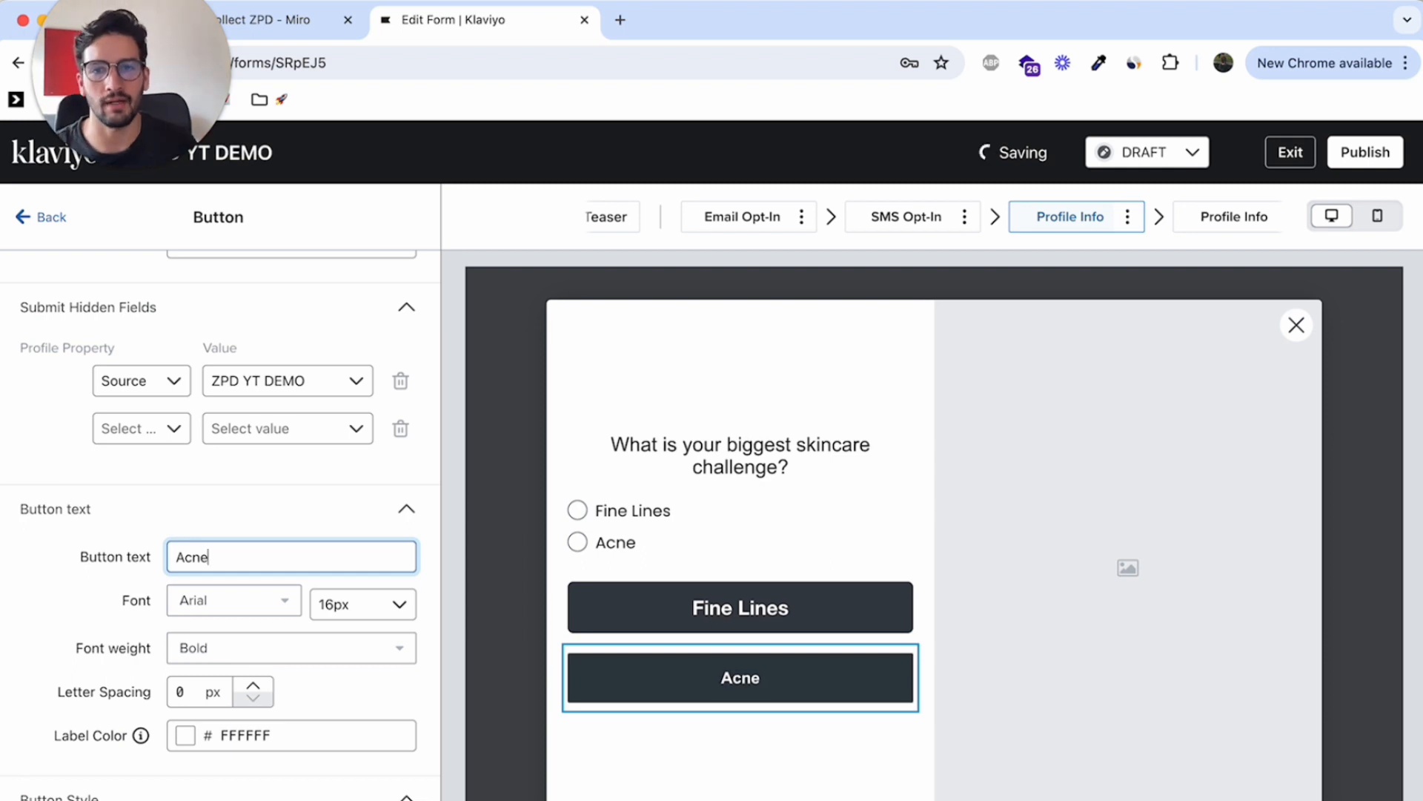
scroll(419, 476, up, 3)
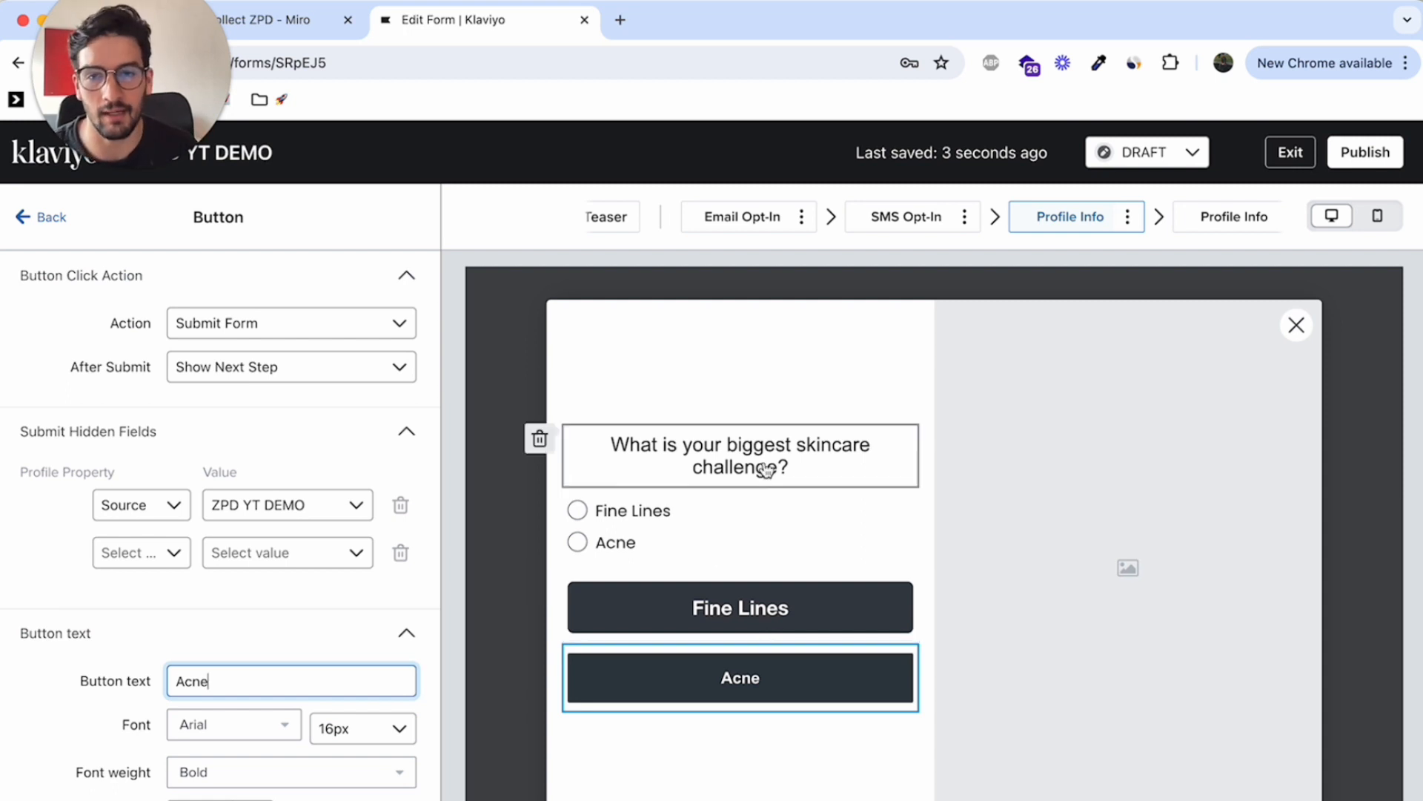
Insert a multi checkbox block below the "Acne" button
click(738, 510)
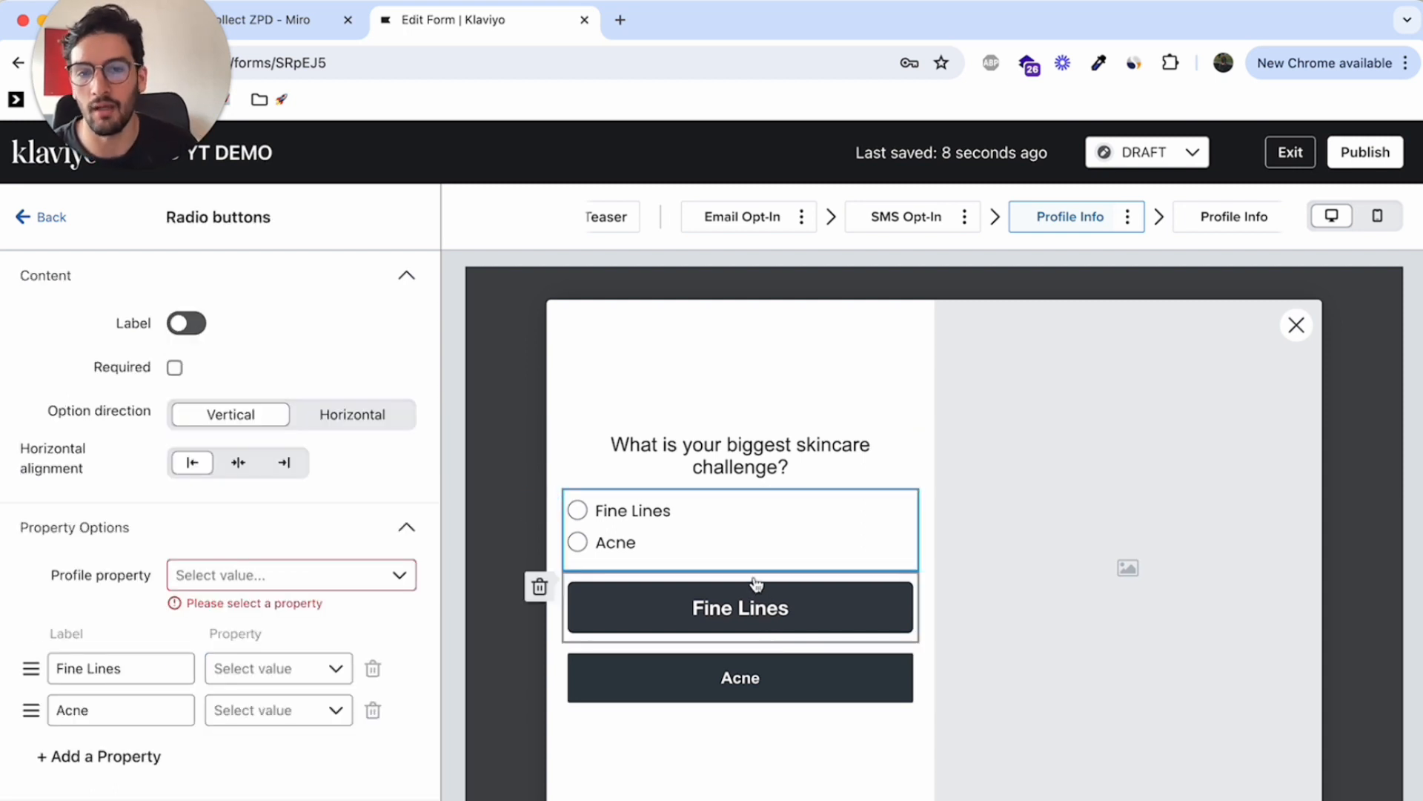
click(754, 625)
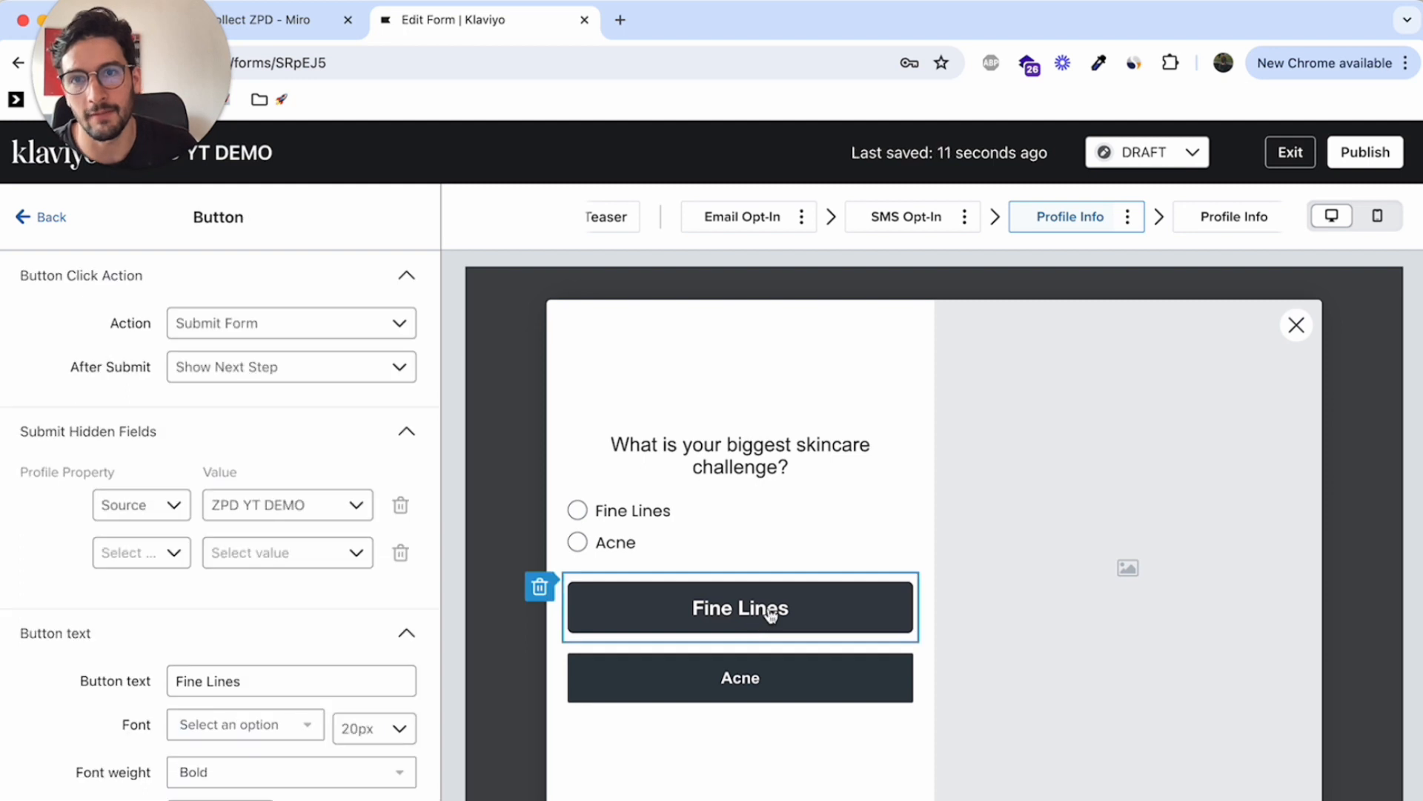
click(23, 219)
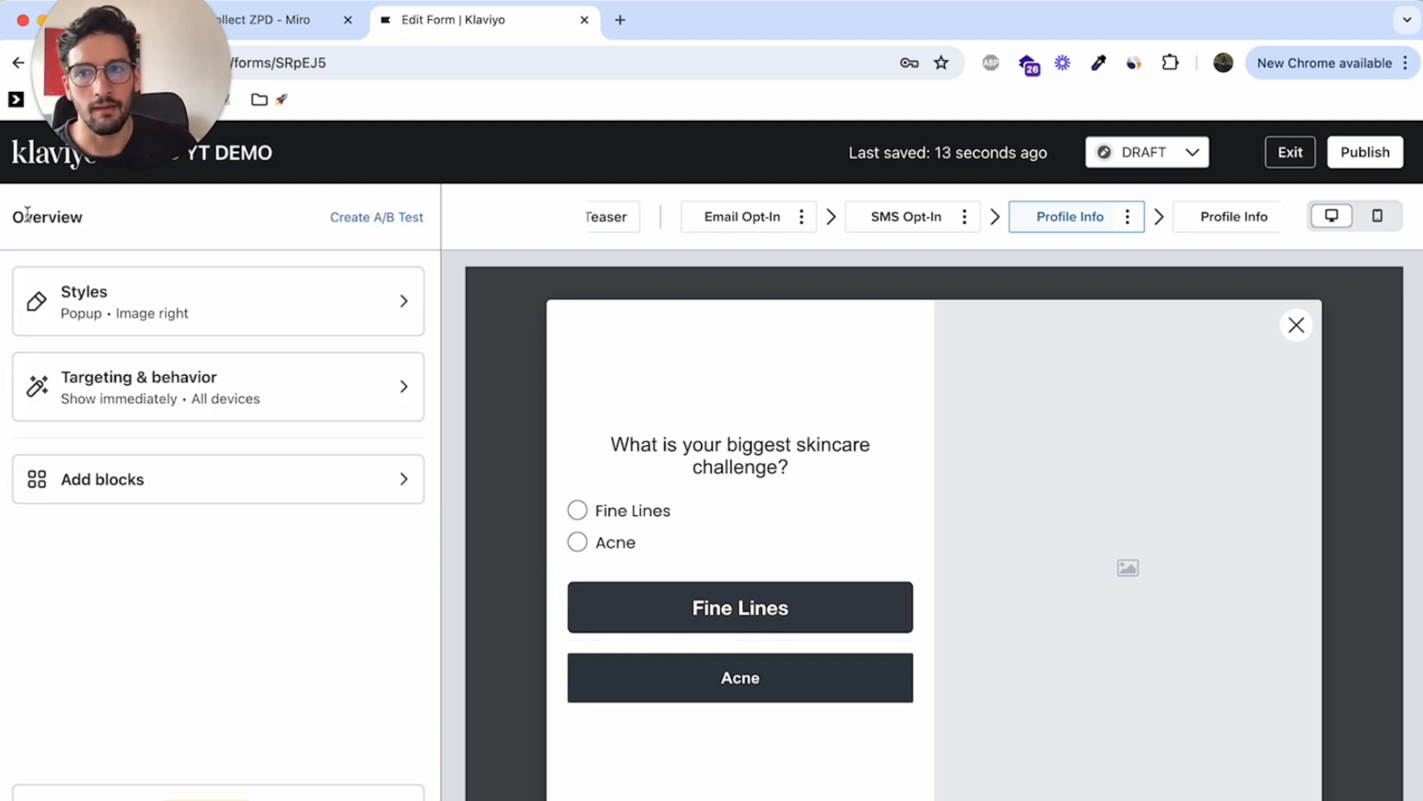
click(318, 469)
scroll(311, 460, down, 5)
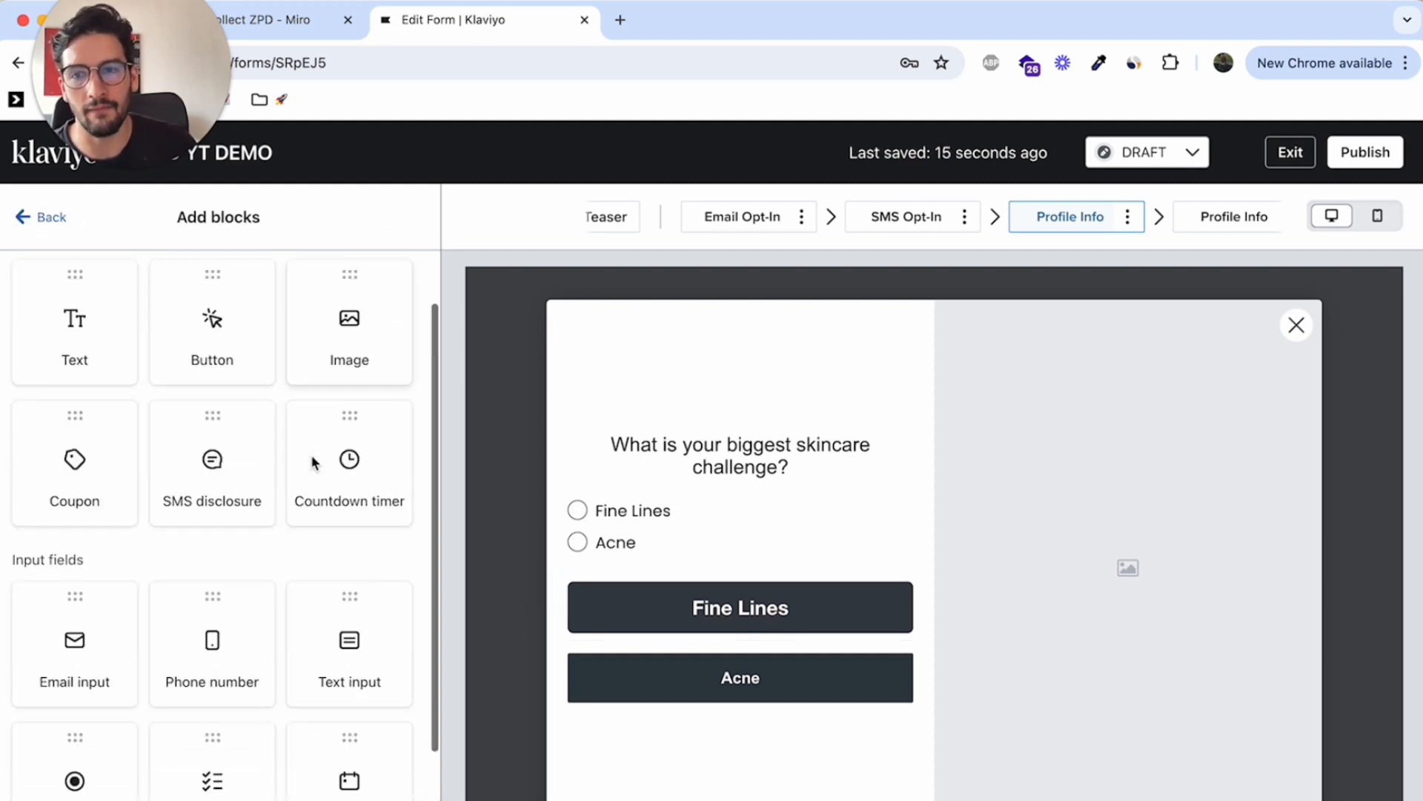
drag(223, 626, 769, 701)
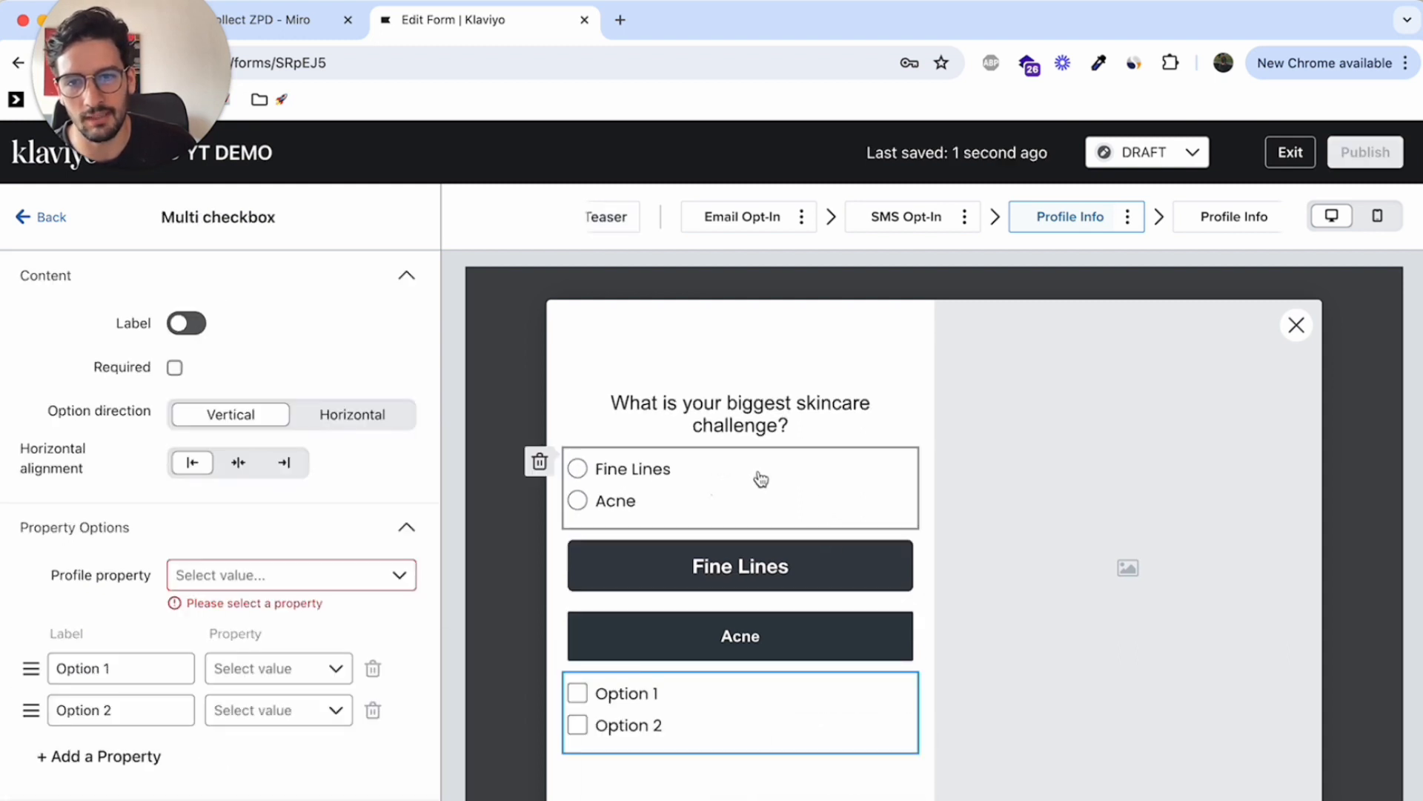
Compare the settings of the radio buttons, multi checkbox and "Fine Lines" button blocks
click(720, 484)
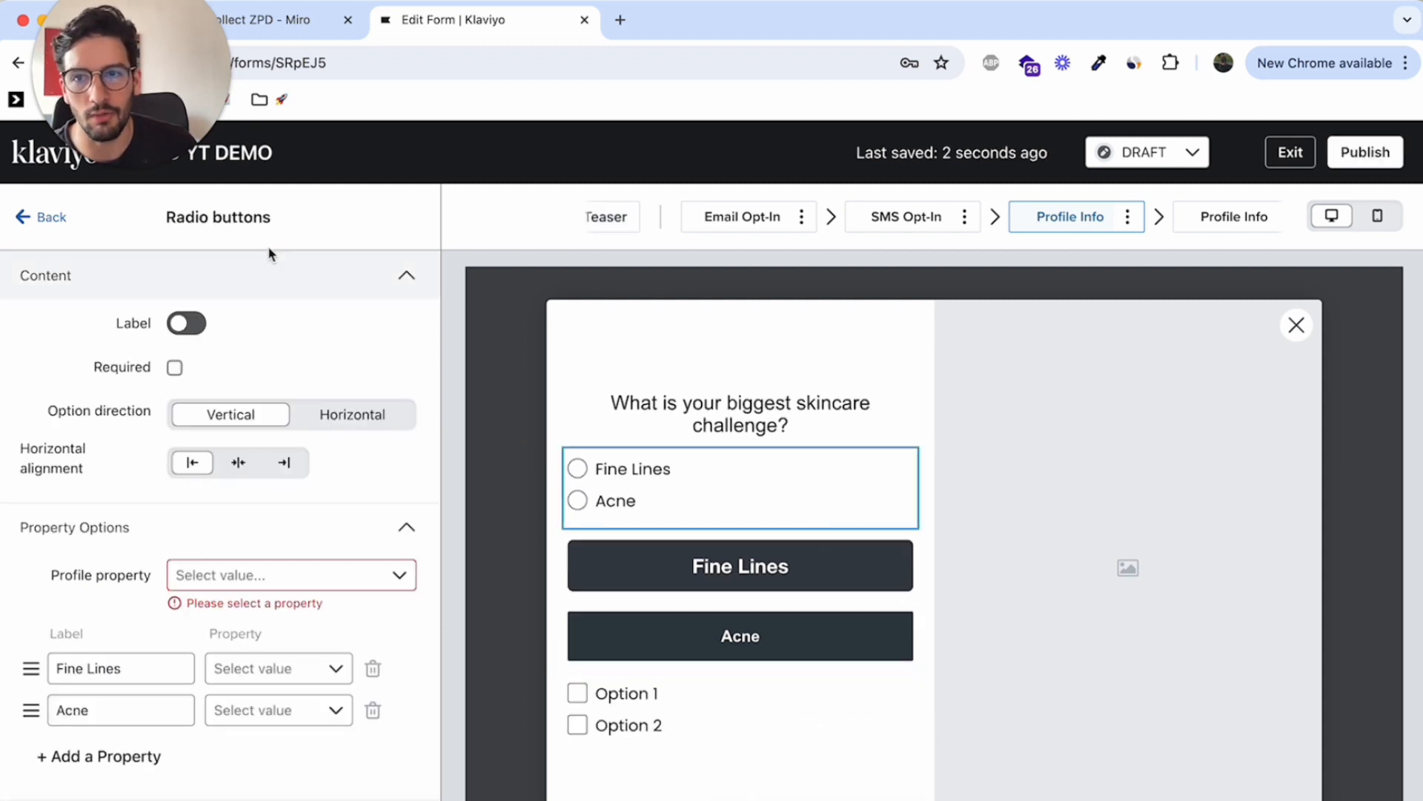
click(673, 723)
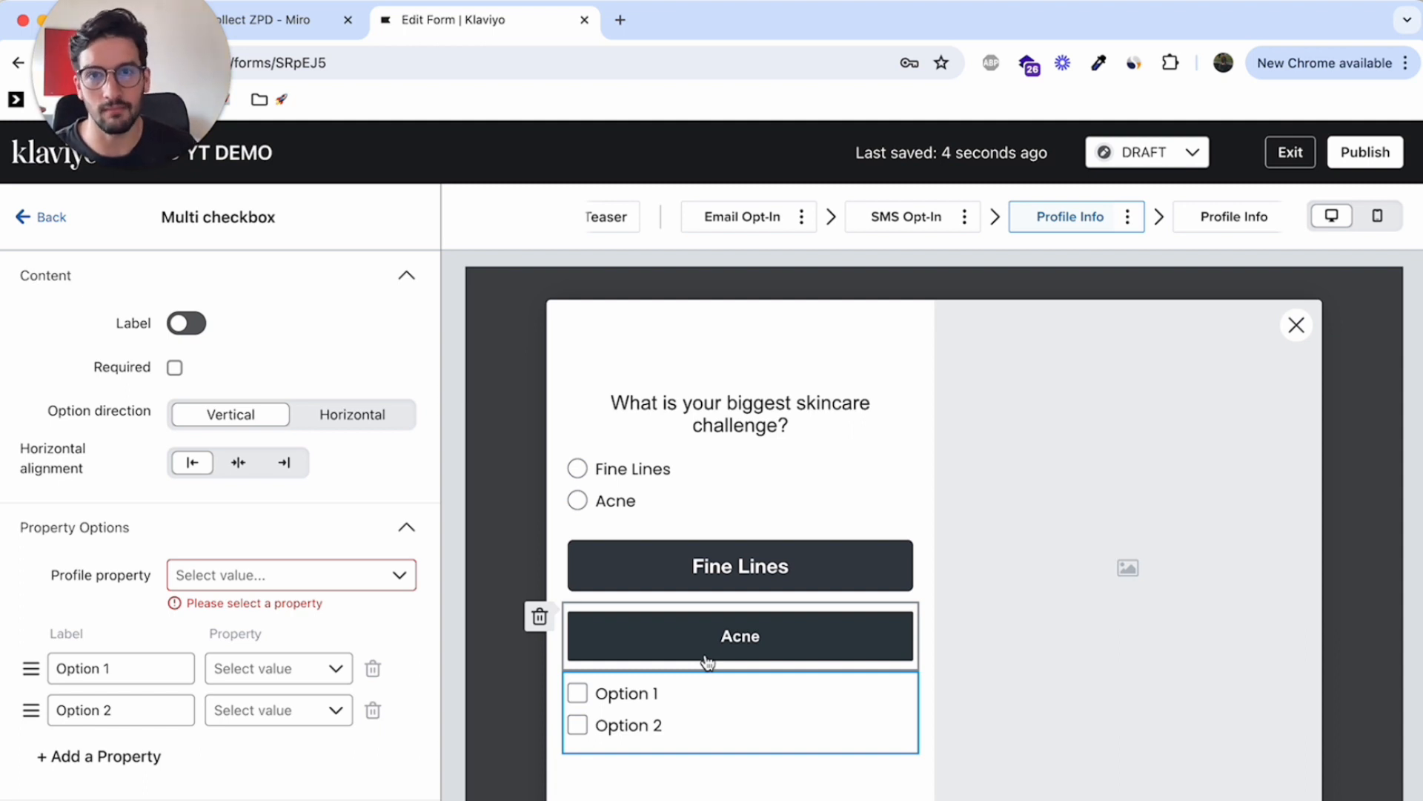
click(802, 510)
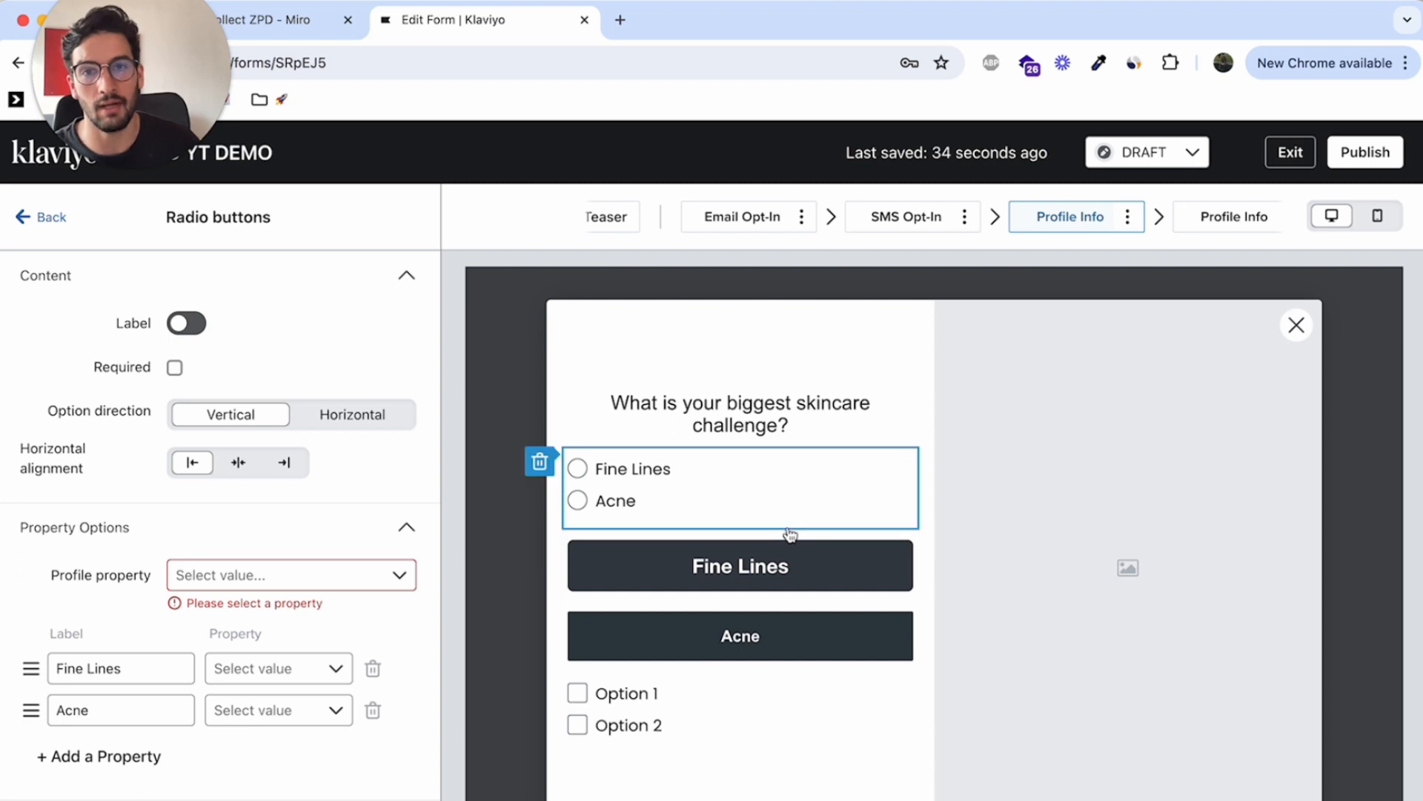
click(801, 573)
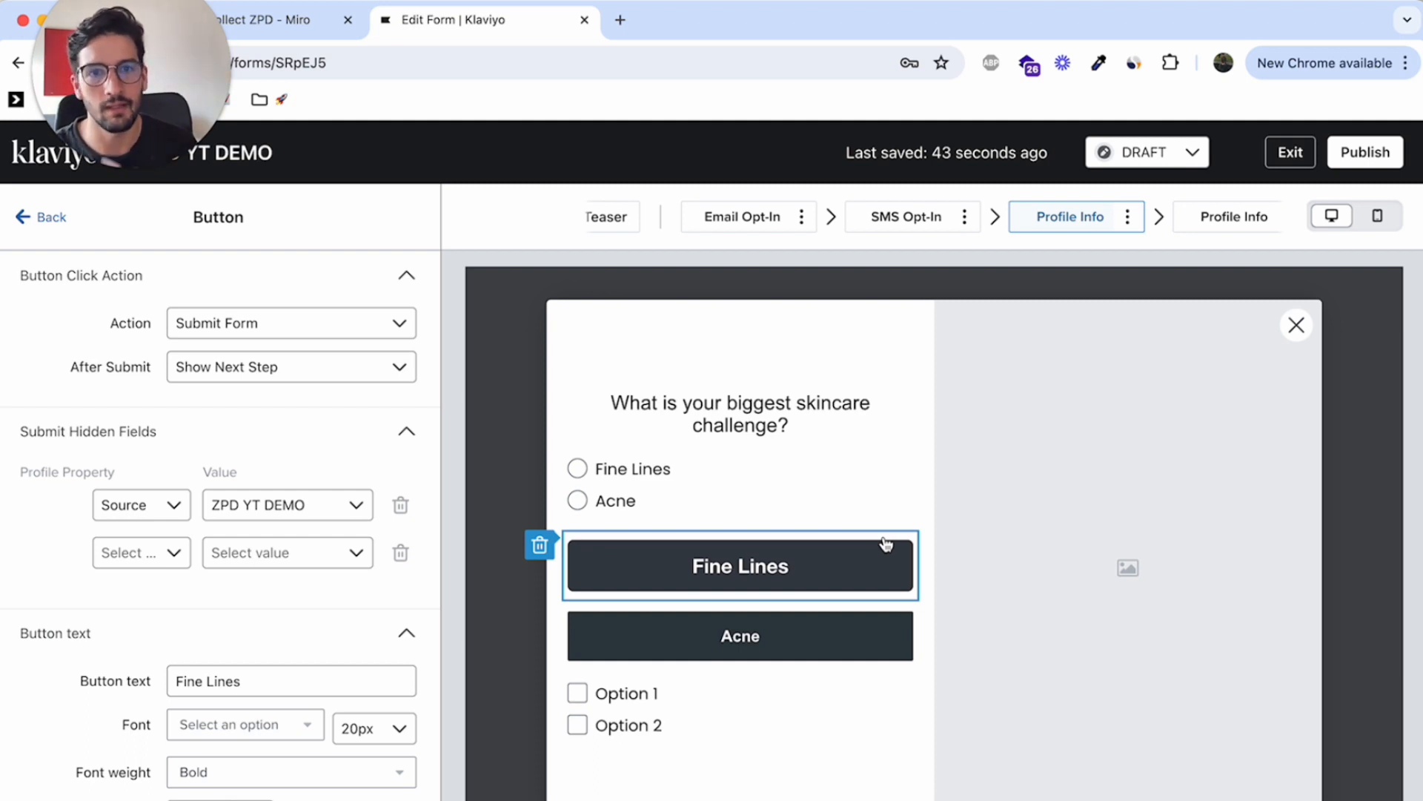
Review the birthday step of the form, its targeting settings and the input field blocks that can be added
click(1235, 216)
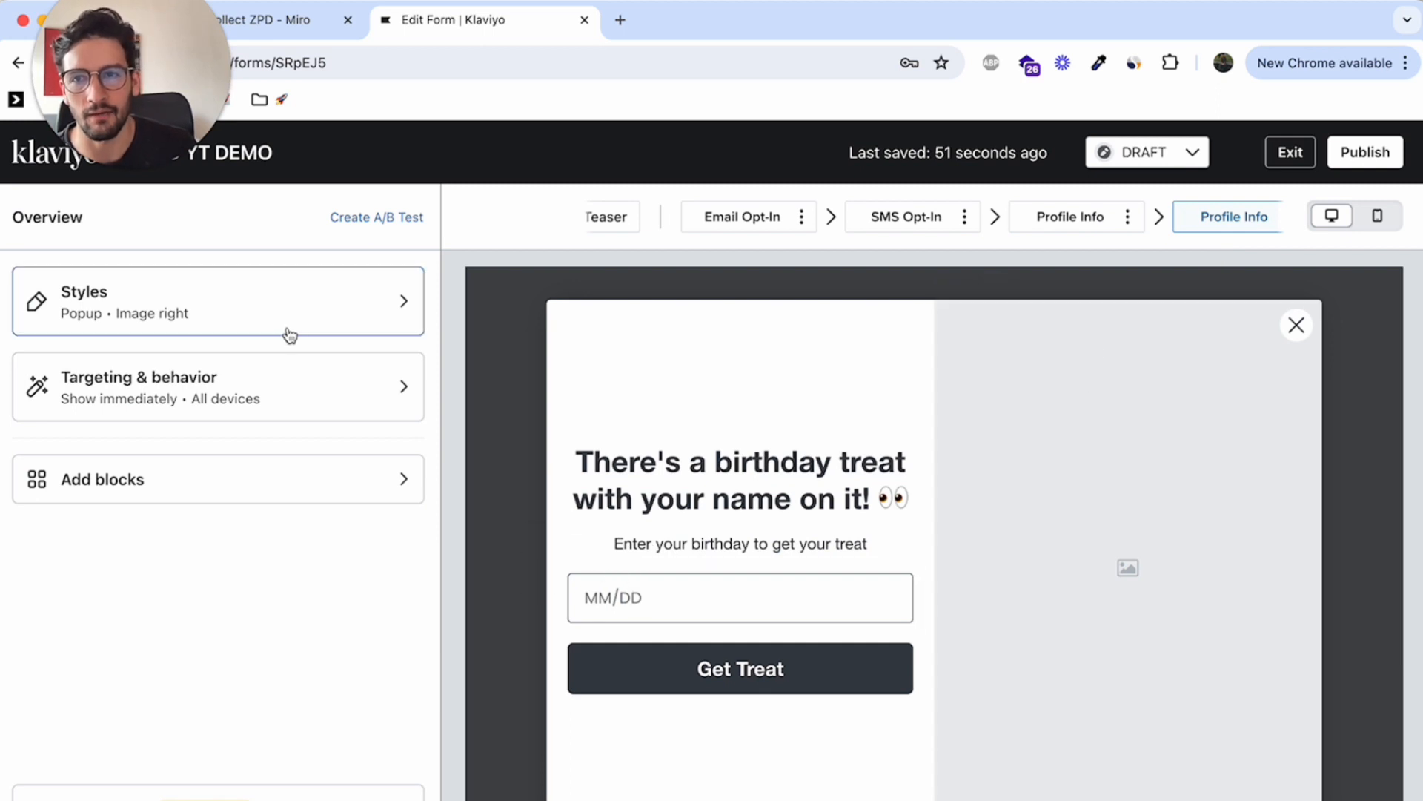
click(264, 400)
click(26, 216)
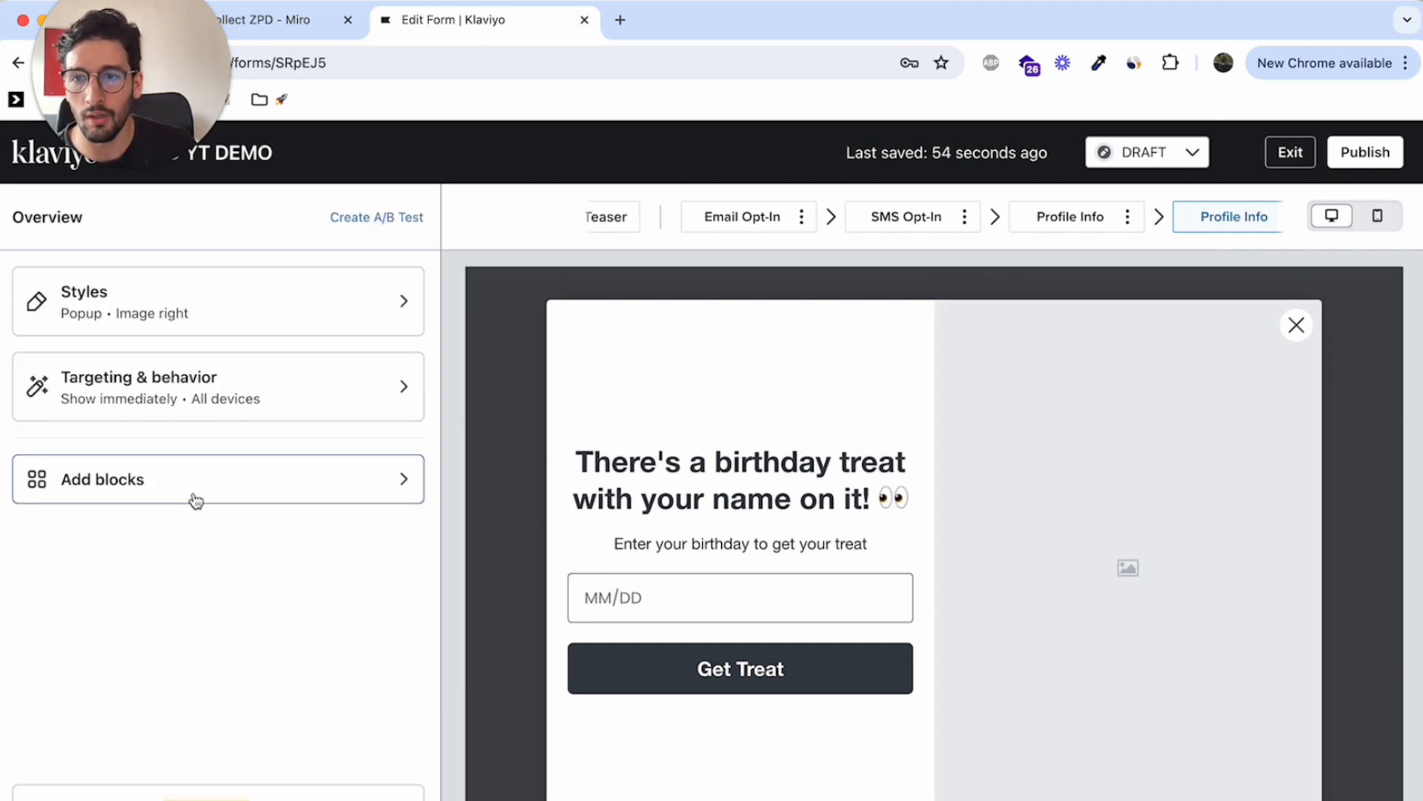
click(195, 493)
scroll(401, 502, down, 3)
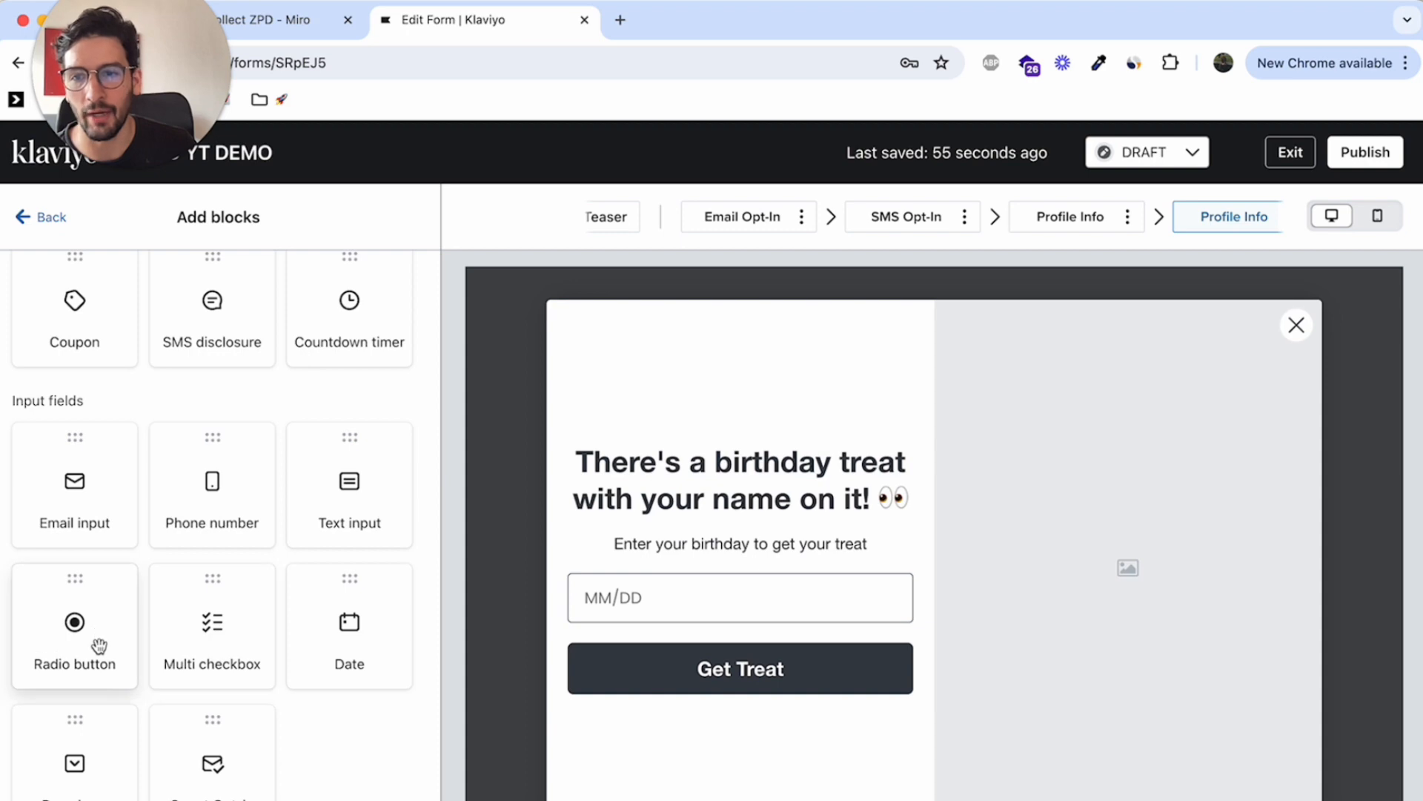
drag(571, 206, 583, 171)
mouse_move(528, 293)
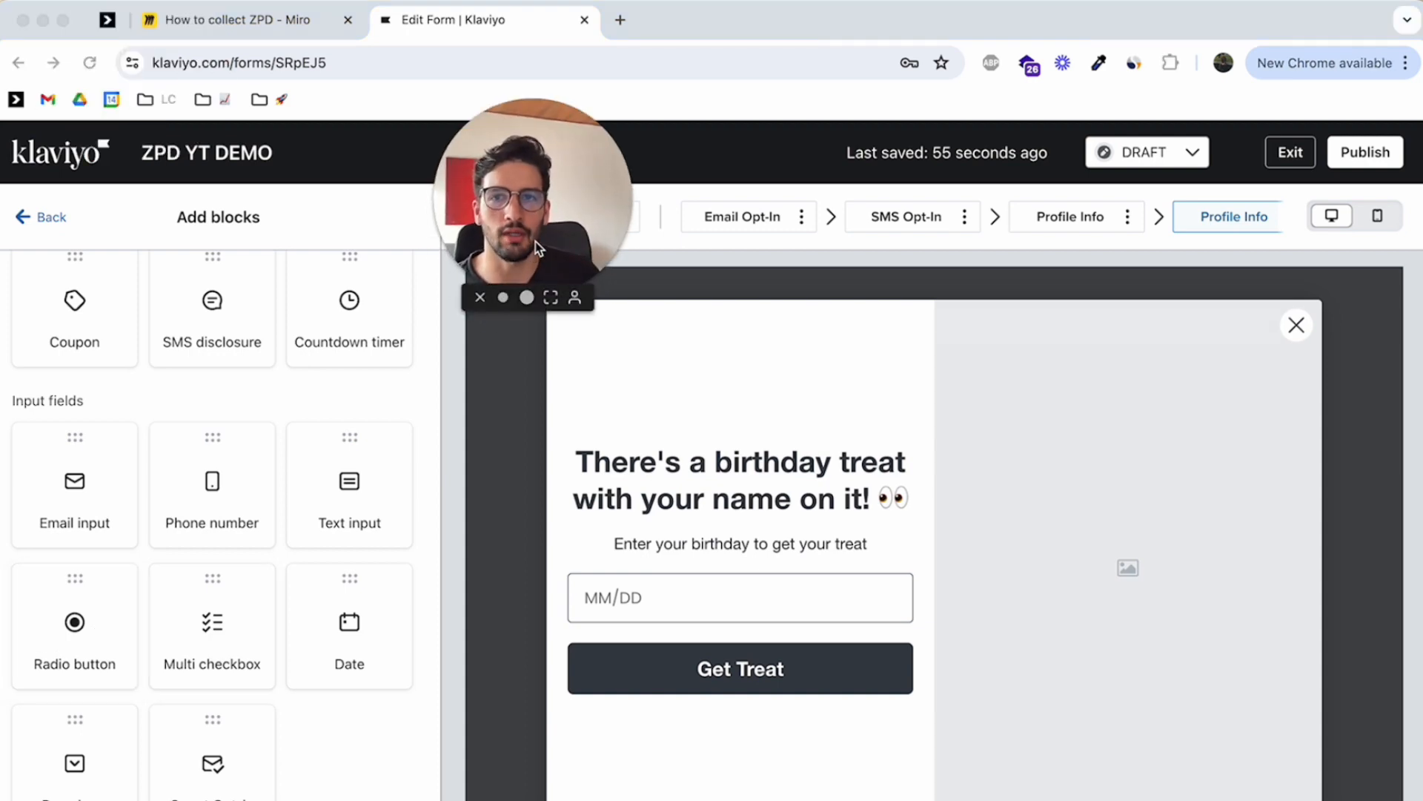
Leave the form editor and start creating a new segment in Lists & Segments
click(78, 166)
click(79, 169)
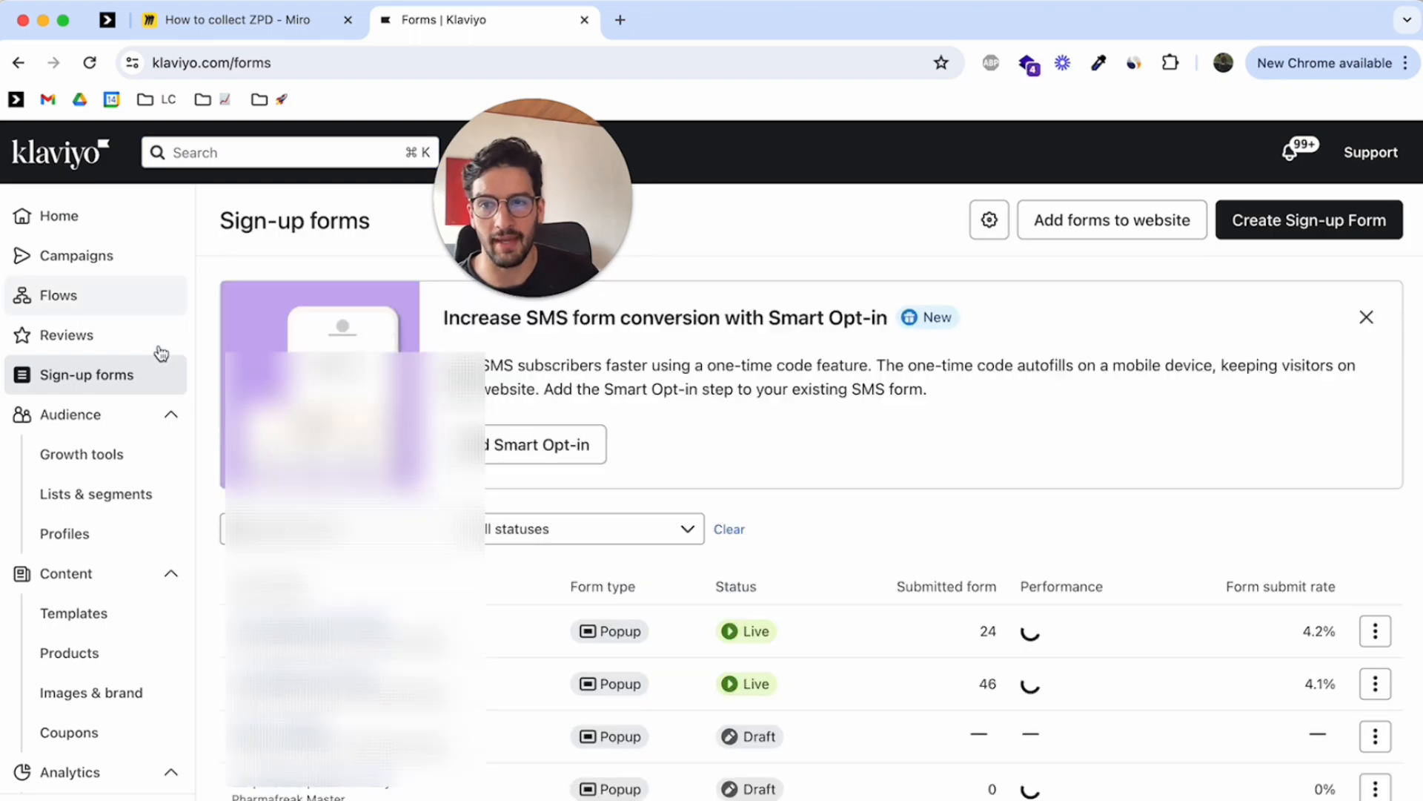
click(140, 493)
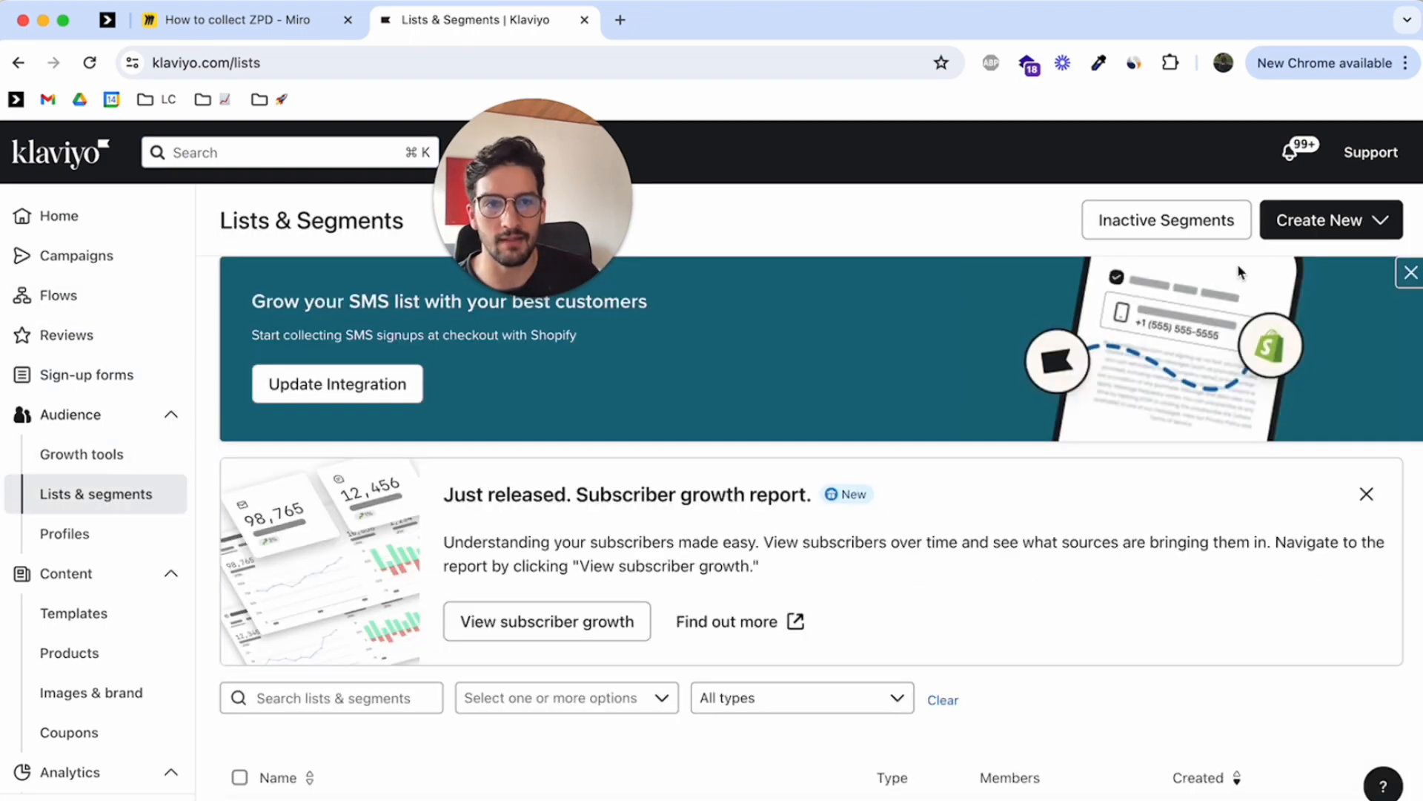
click(1323, 220)
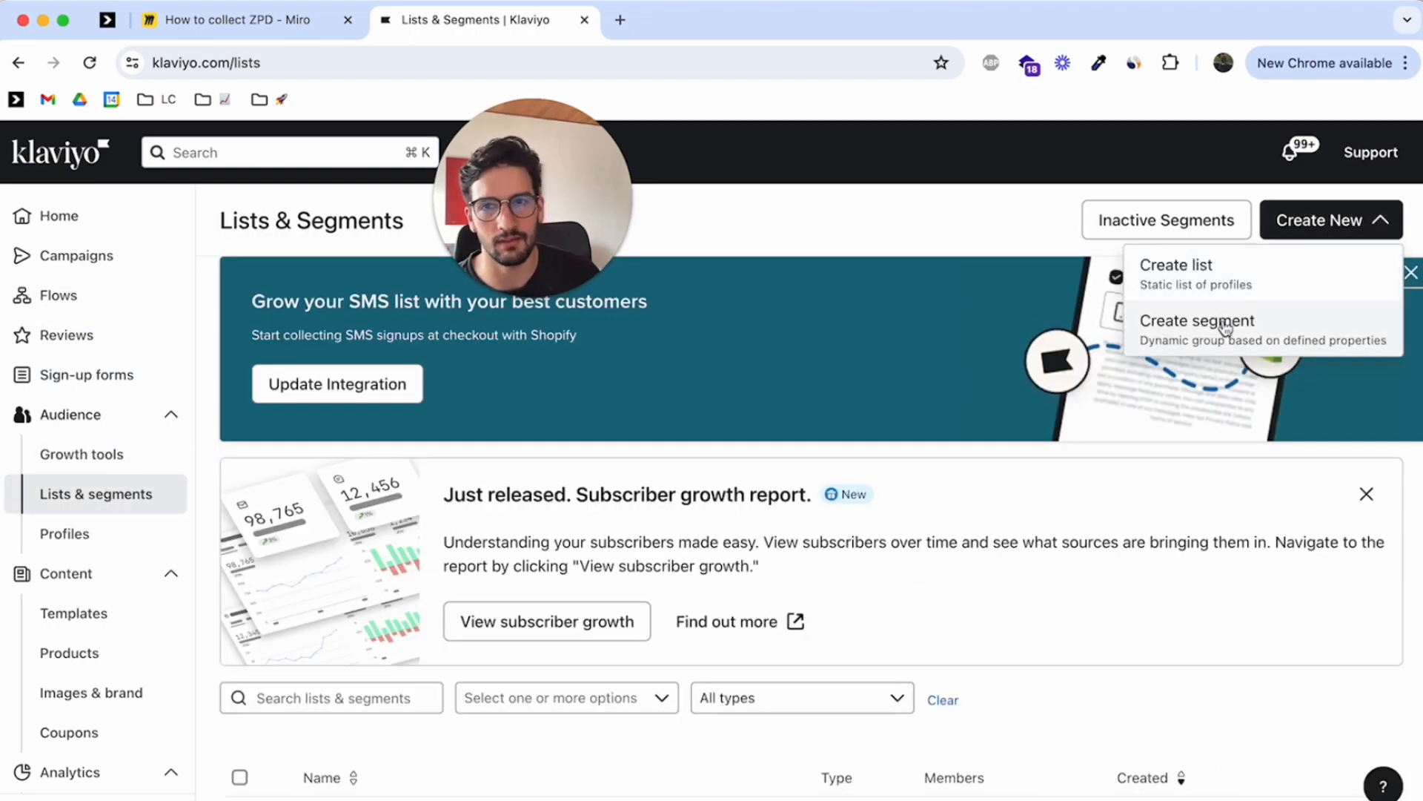
click(1225, 330)
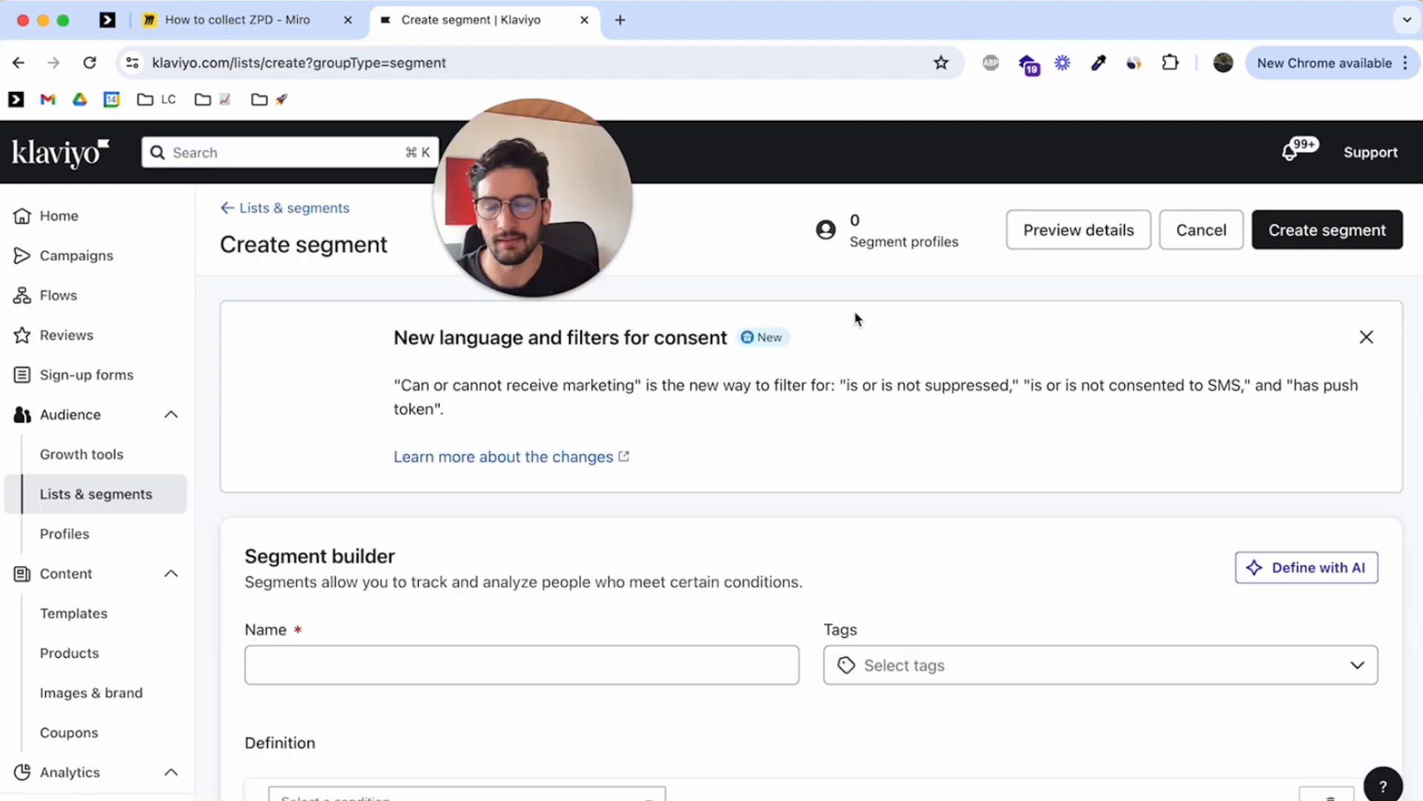
Name the new segment "LC | Fine Lines"
scroll(860, 326, down, 1)
click(416, 624)
text(LC | Fine Lines)
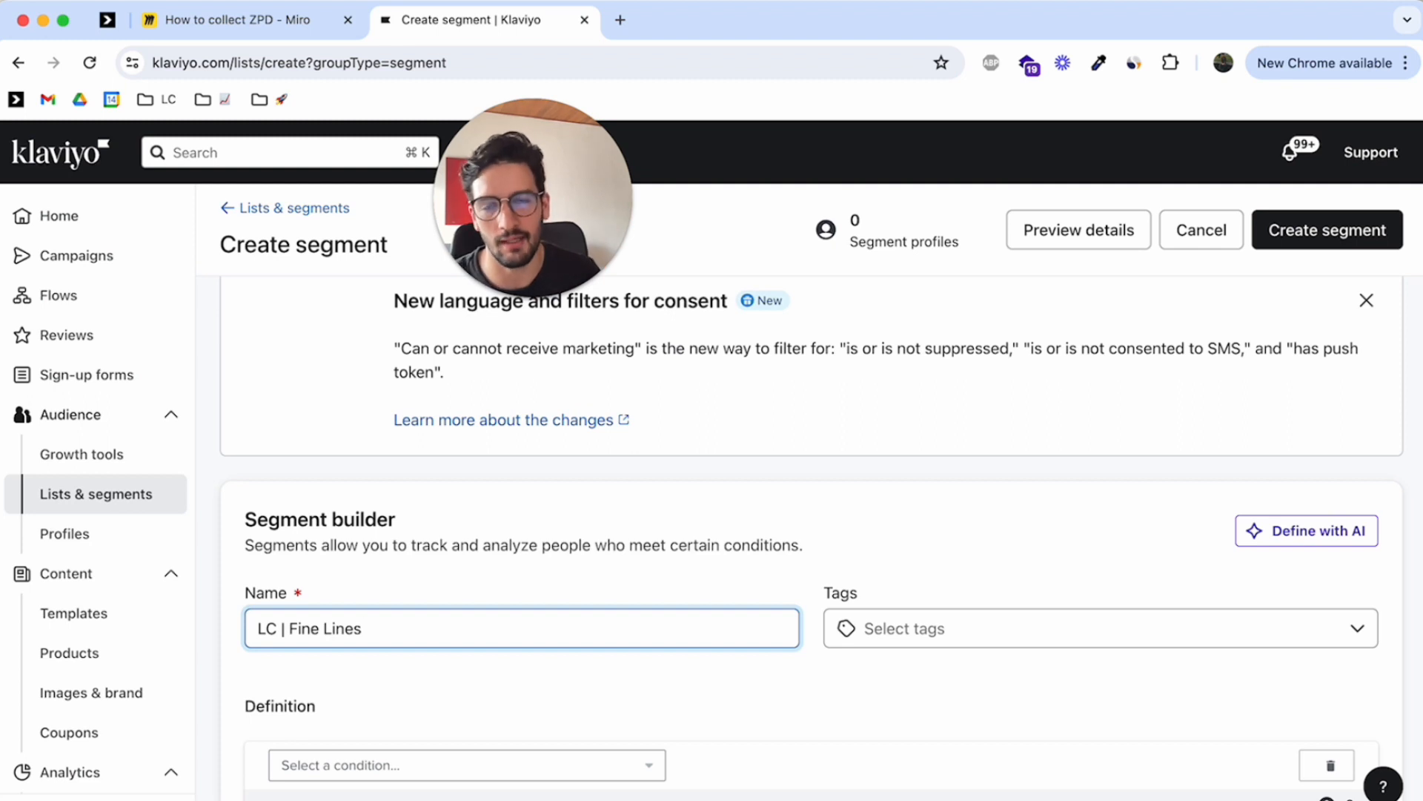
scroll(534, 642, up, 1)
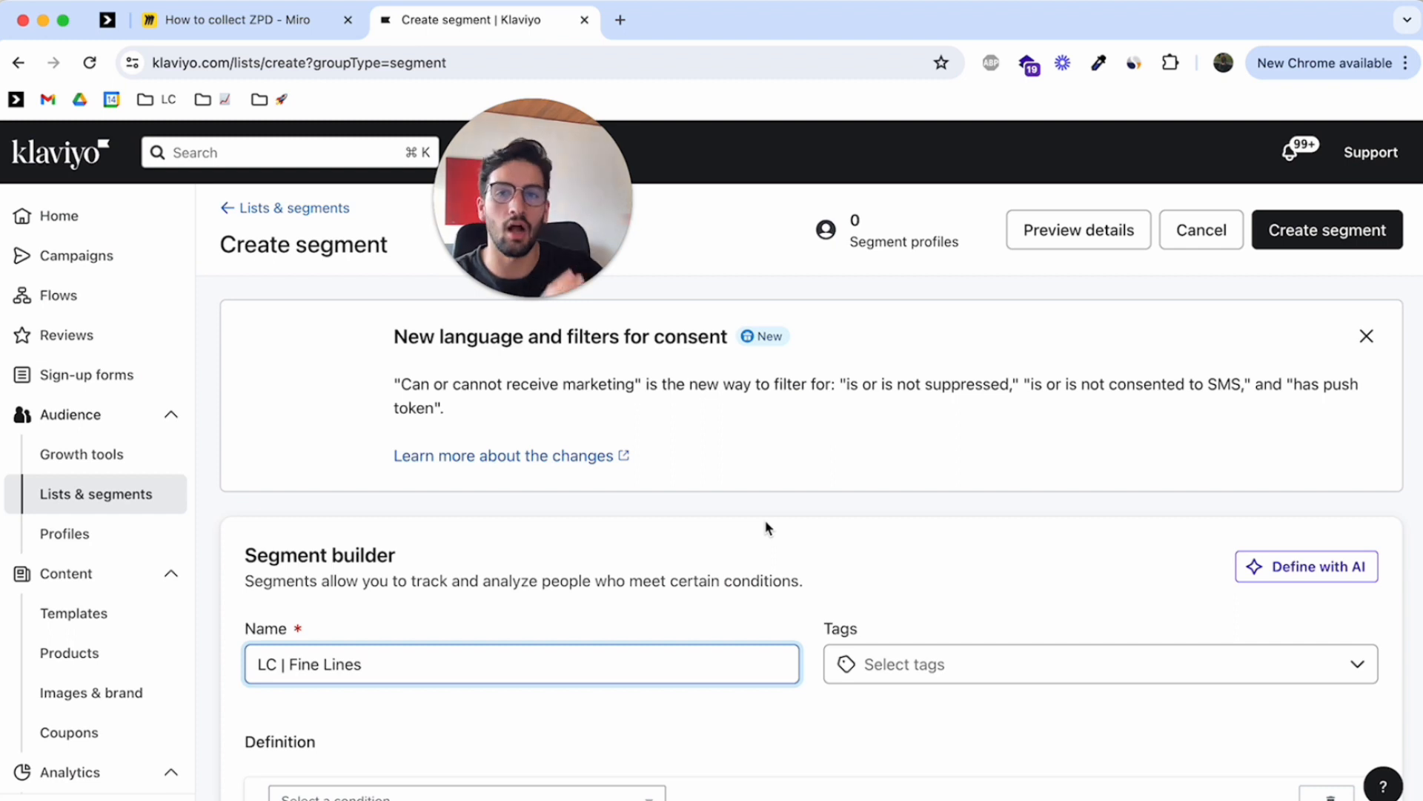
Set the first condition of the segment definition to "Properties about someone"
scroll(767, 527, down, 1)
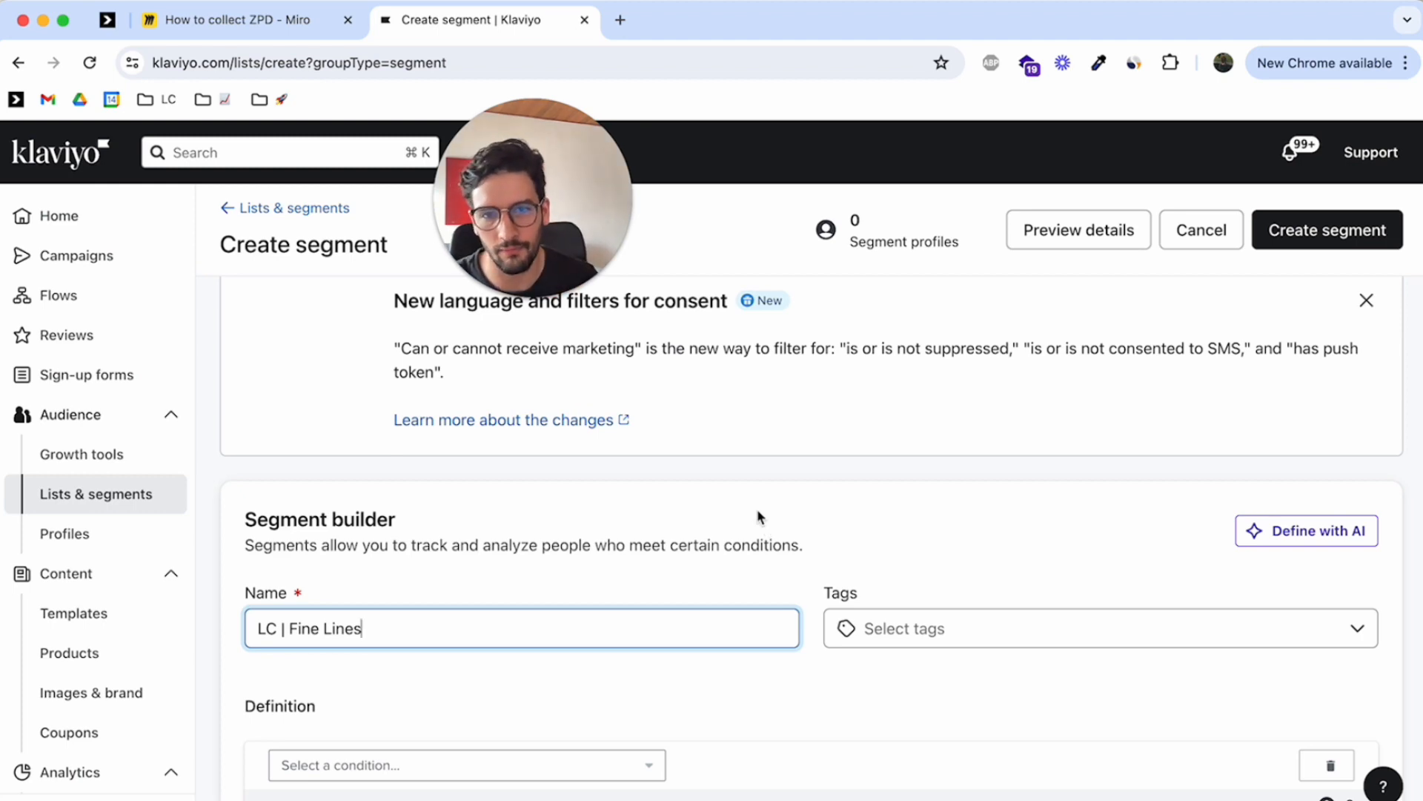
click(470, 768)
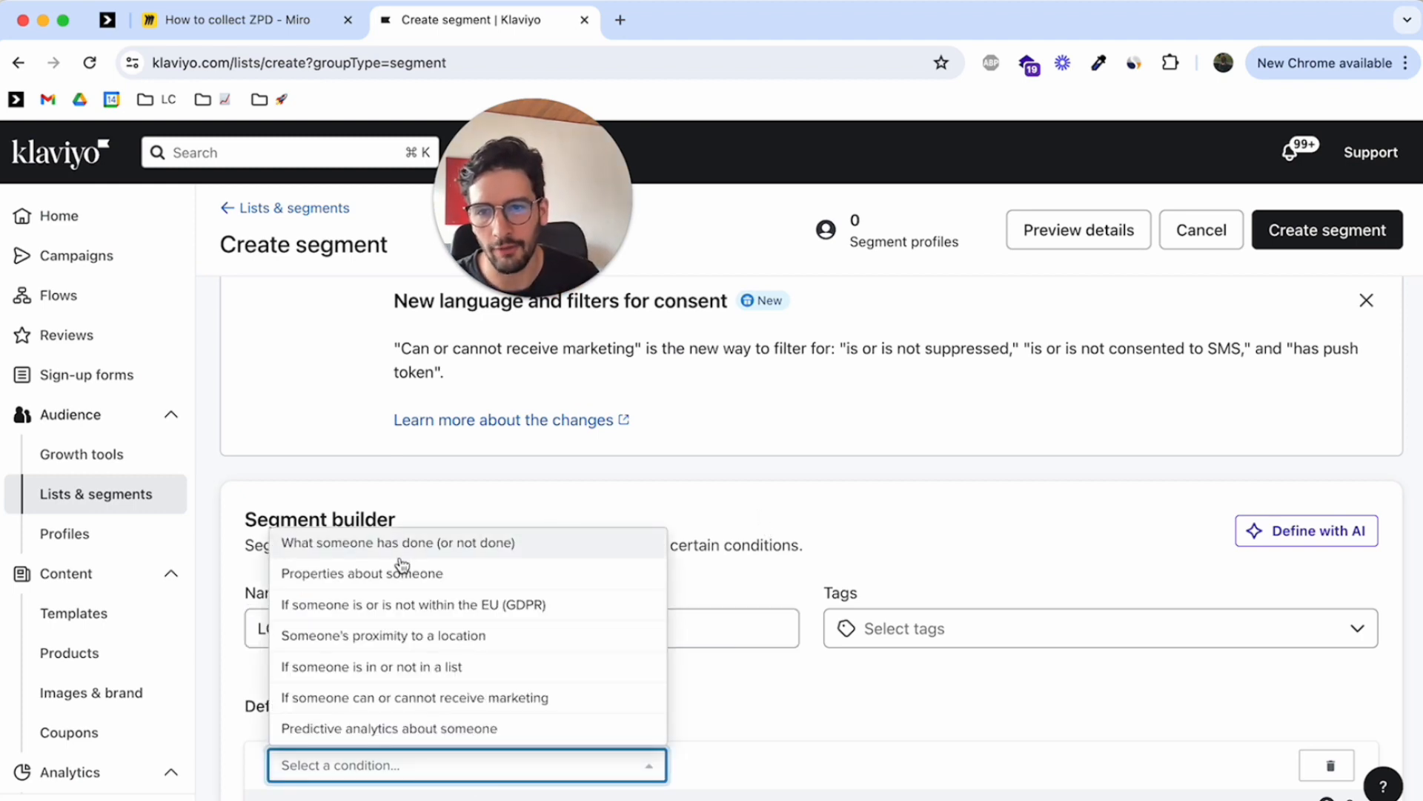
click(401, 576)
scroll(627, 569, down, 3)
Search the condition's dimensions for "Prob" and go to the dimension value without choosing a dimension
click(357, 703)
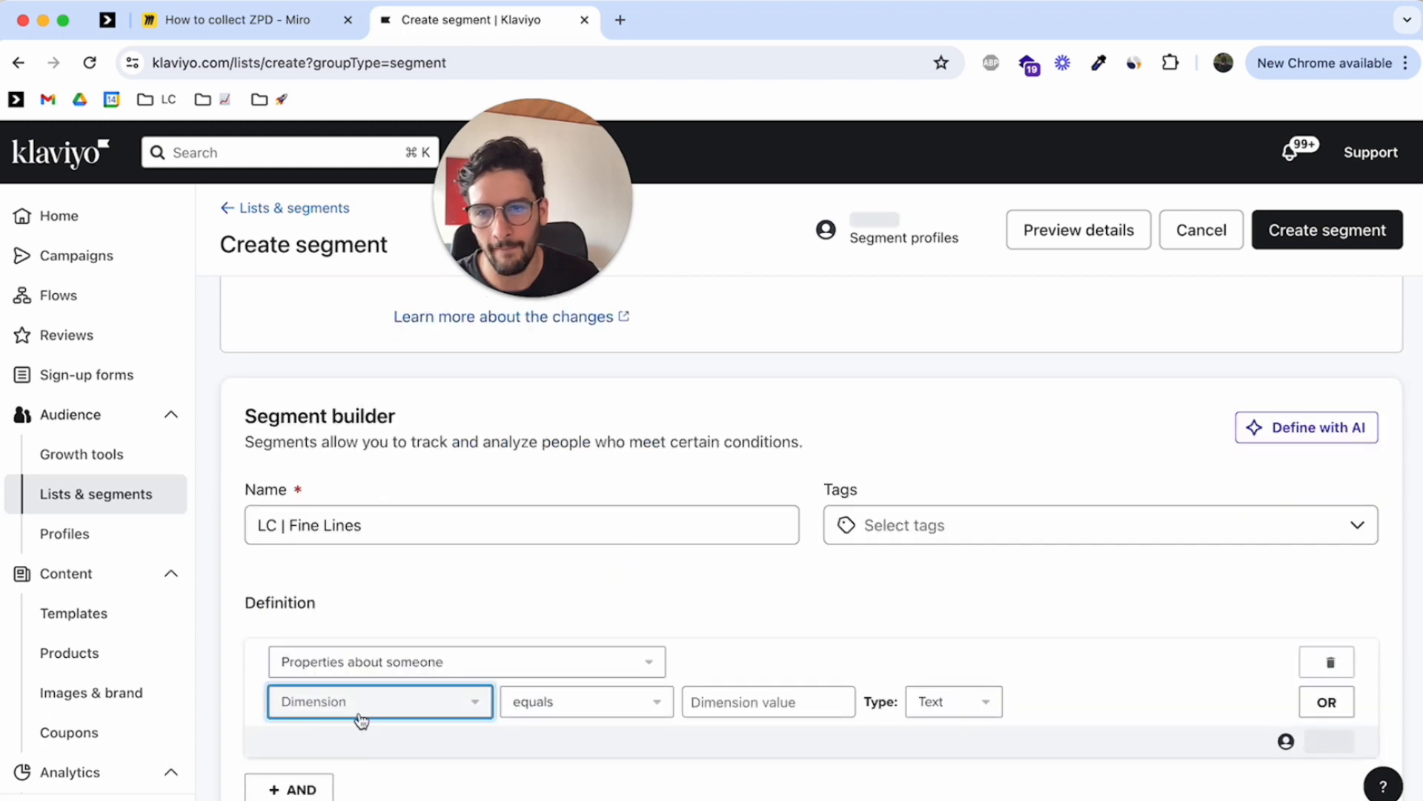
click(441, 412)
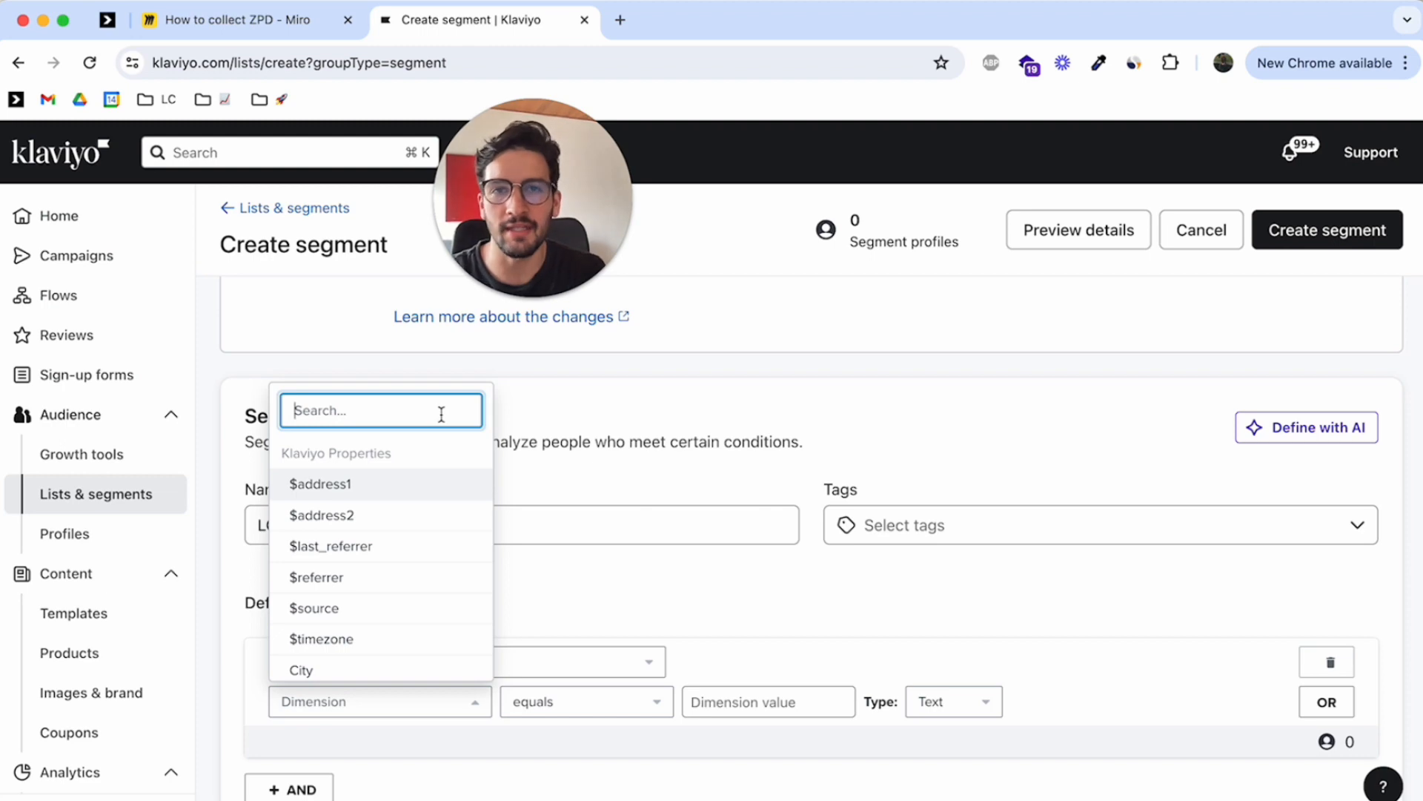
text(Por)
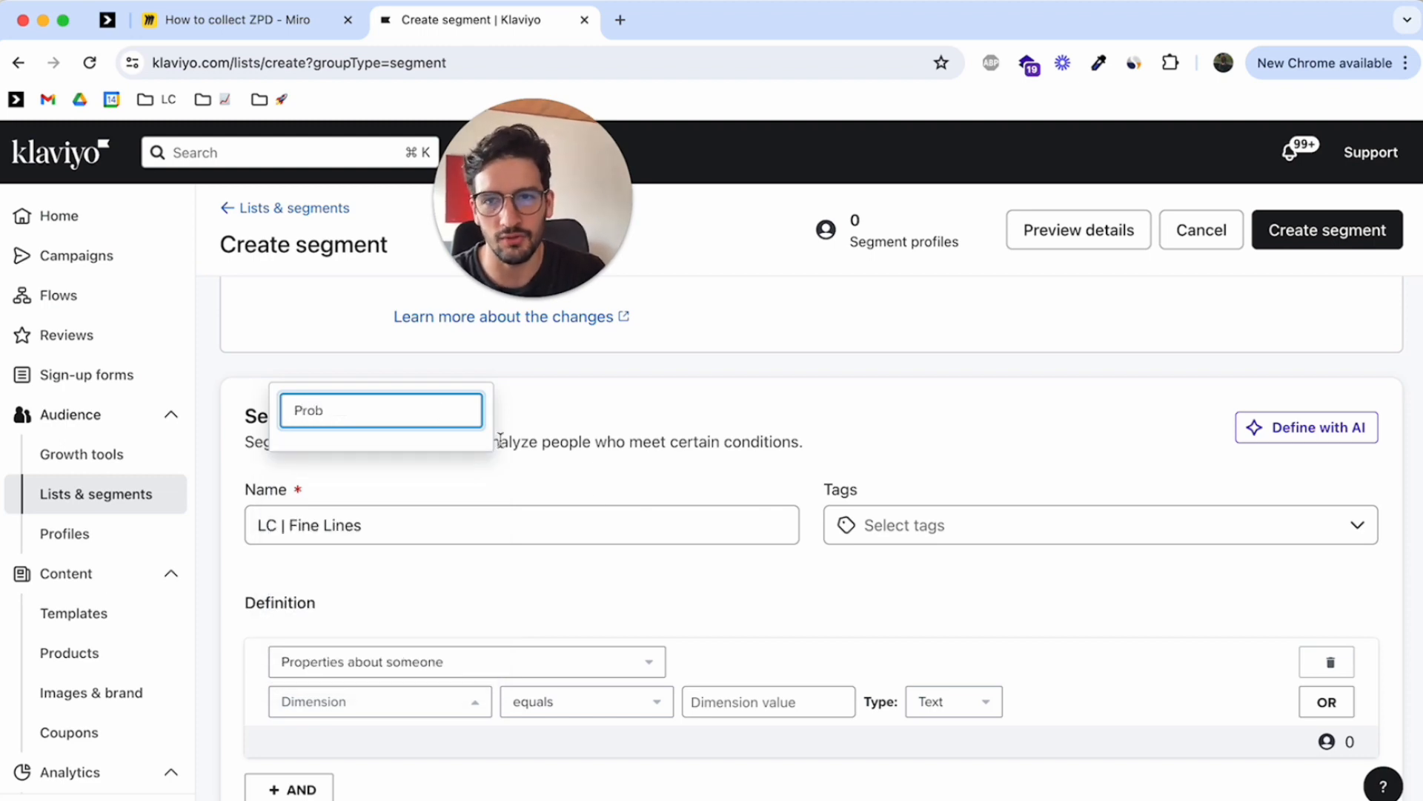
click(588, 701)
click(735, 704)
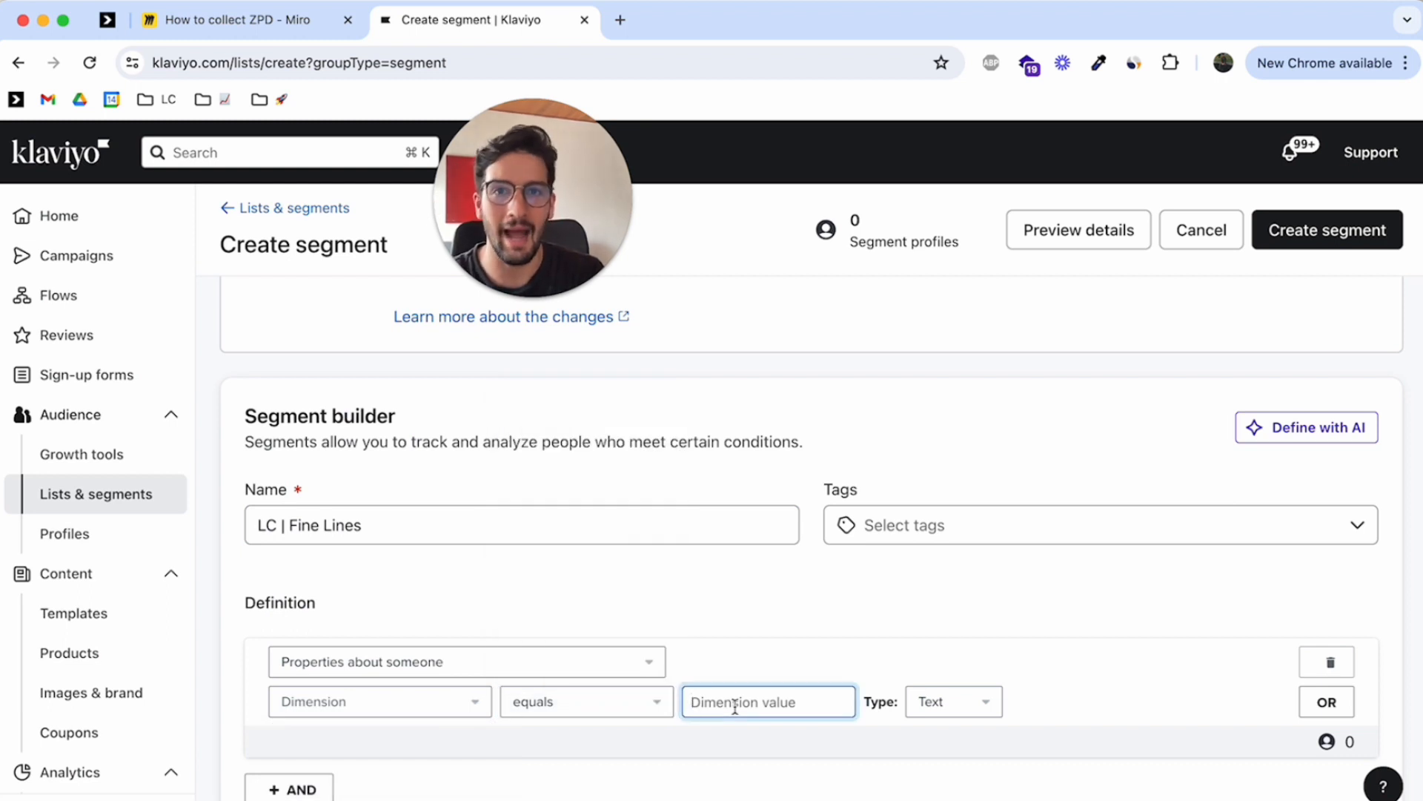
click(528, 298)
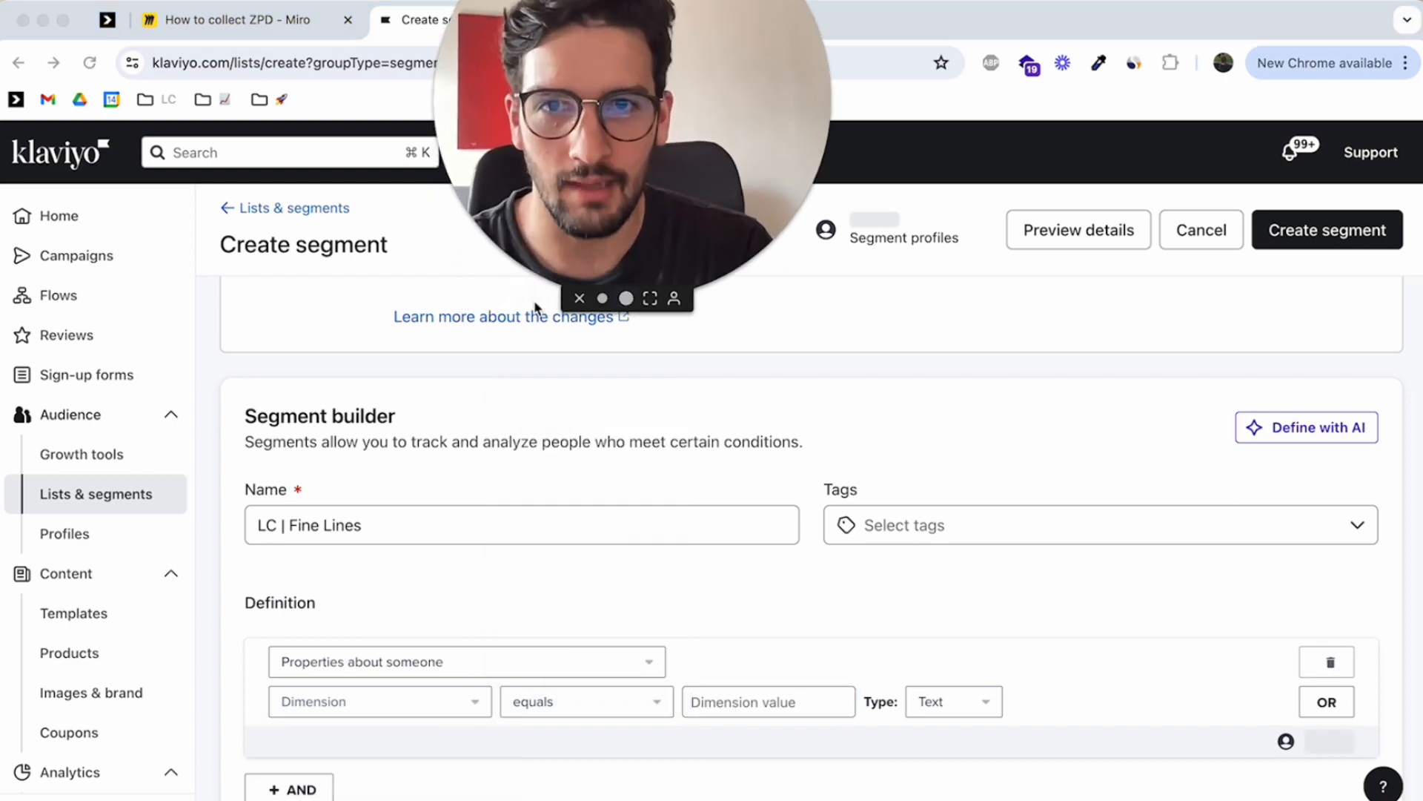
drag(638, 159, 589, 309)
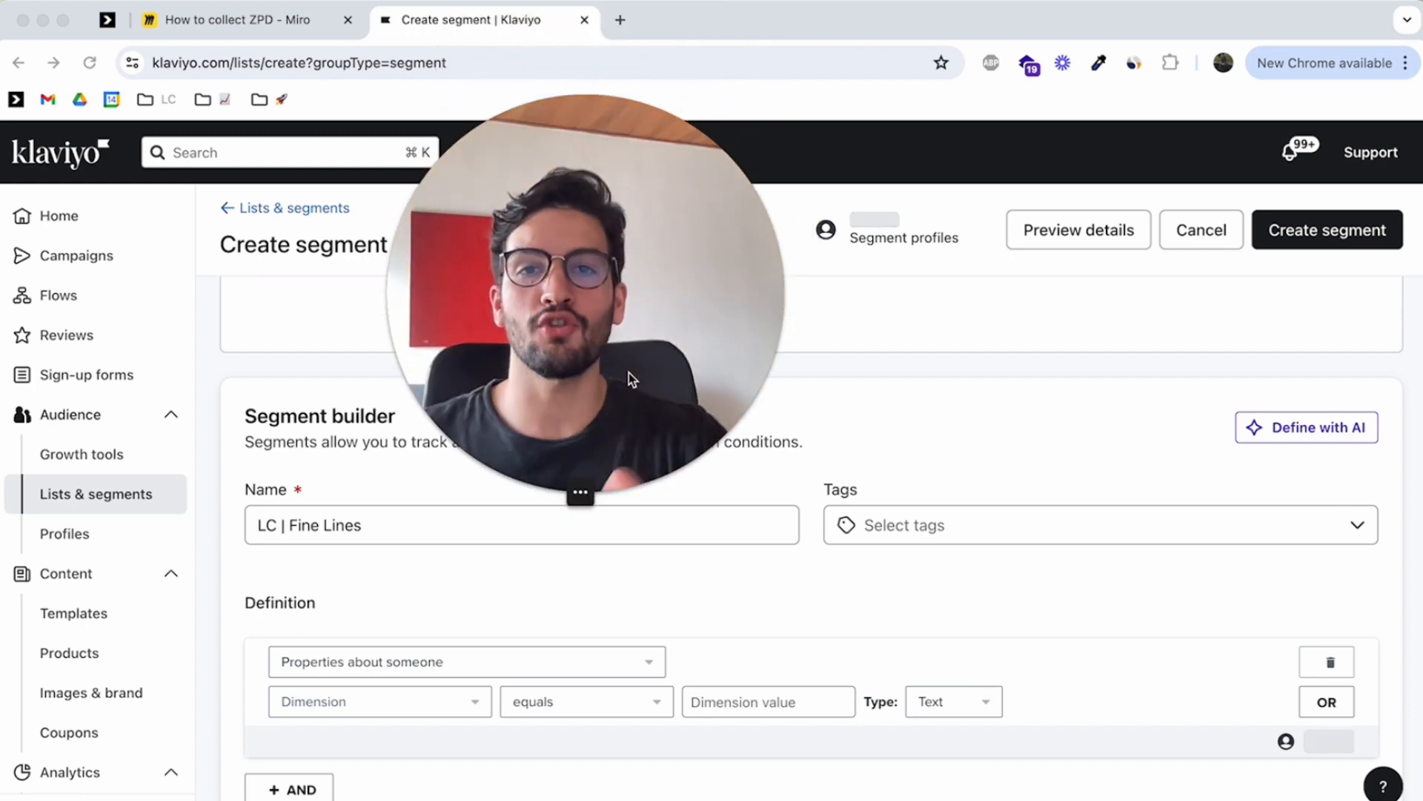